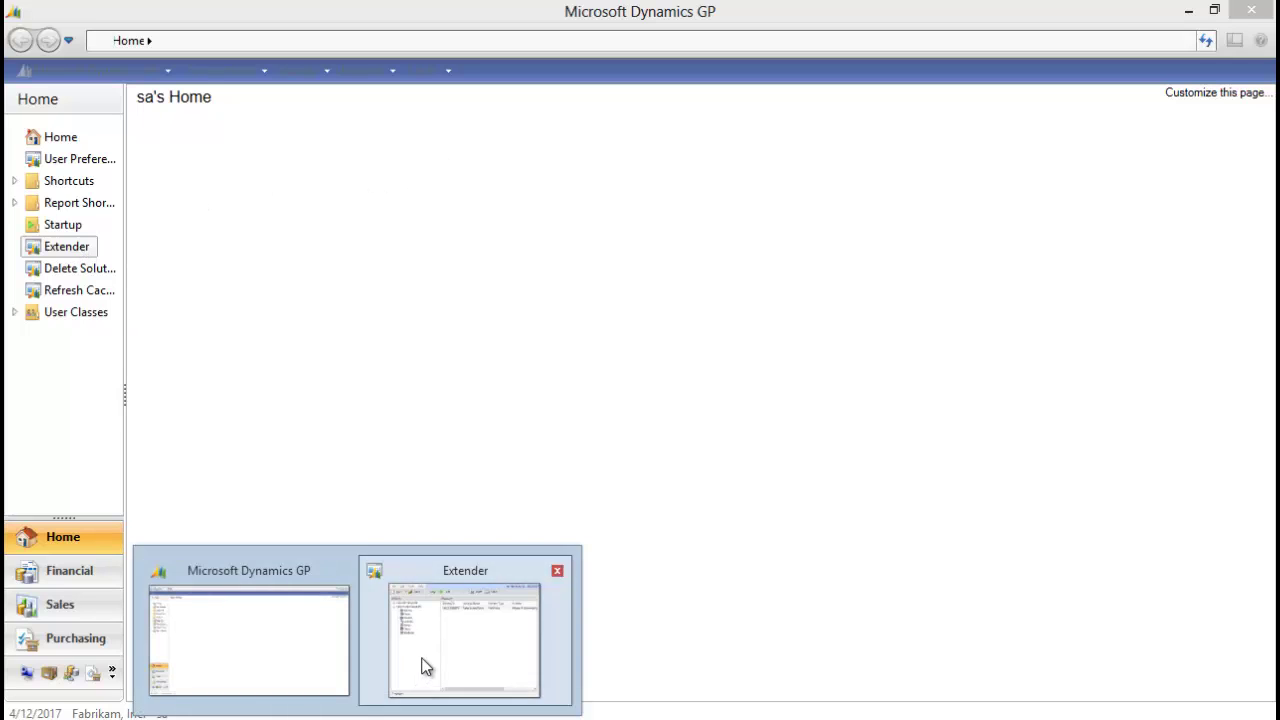
Bring the already-open Extender window forward from its taskbar preview
{"action": "left_click", "coordinate": [425, 667]}
Open the SALES_ORDERS Extender definition, review its Order Placed By and Order Notes fields, then close it
{"action": "double_click", "coordinate": [445, 270]}
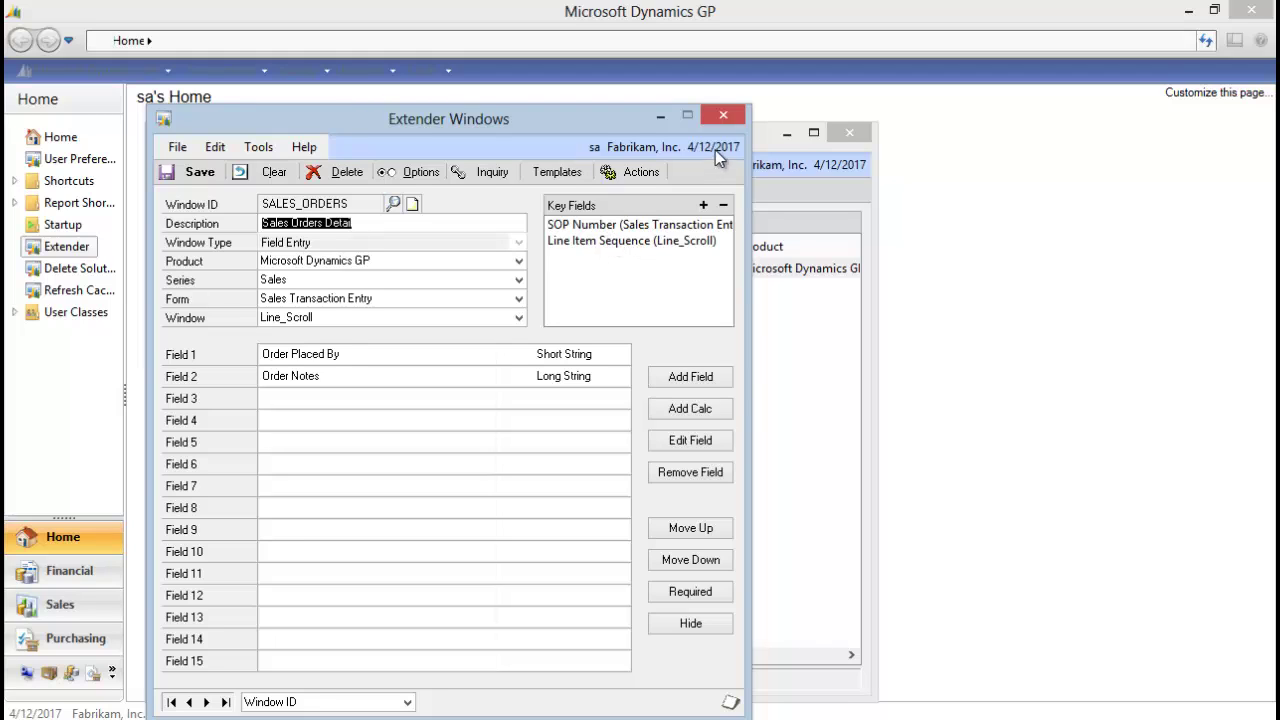
{"action": "left_click", "coordinate": [723, 115]}
Load order ORDST2226 in Sales Transaction Entry with document type Order
{"action": "left_click", "coordinate": [210, 92]}
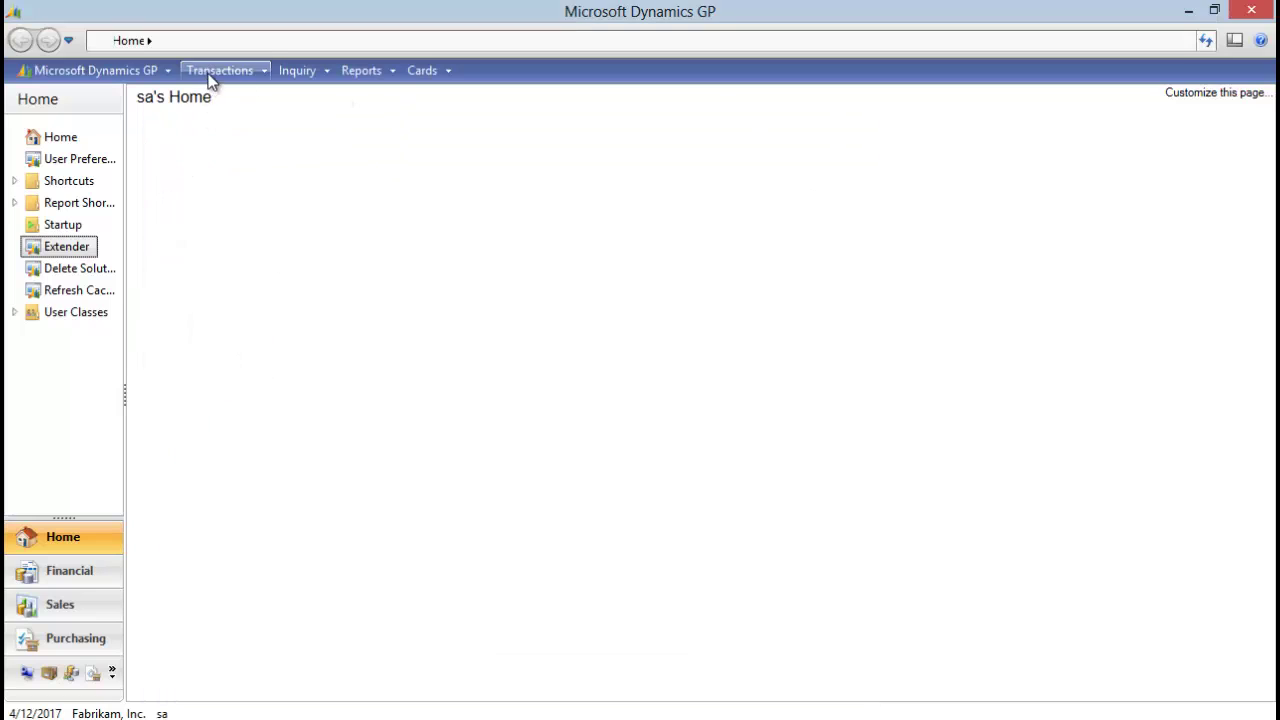
{"action": "left_click", "coordinate": [216, 72]}
{"action": "mouse_move", "coordinate": [290, 116]}
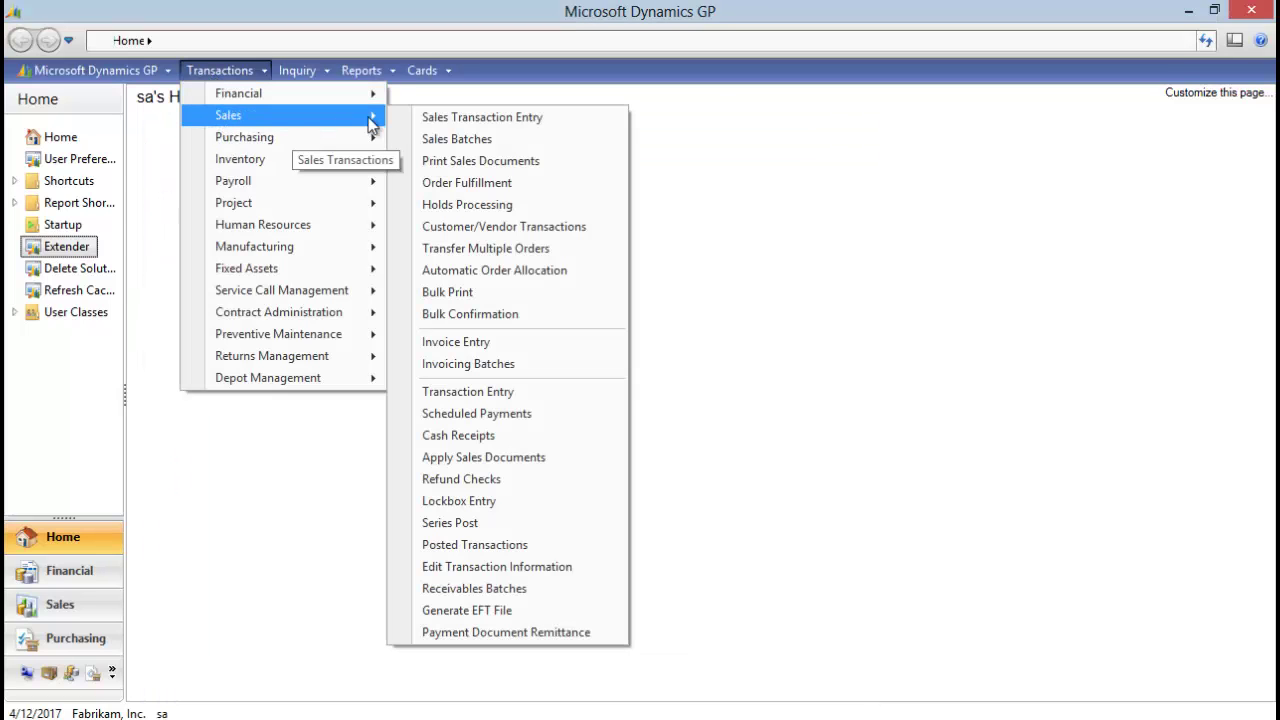
{"action": "left_click", "coordinate": [426, 115]}
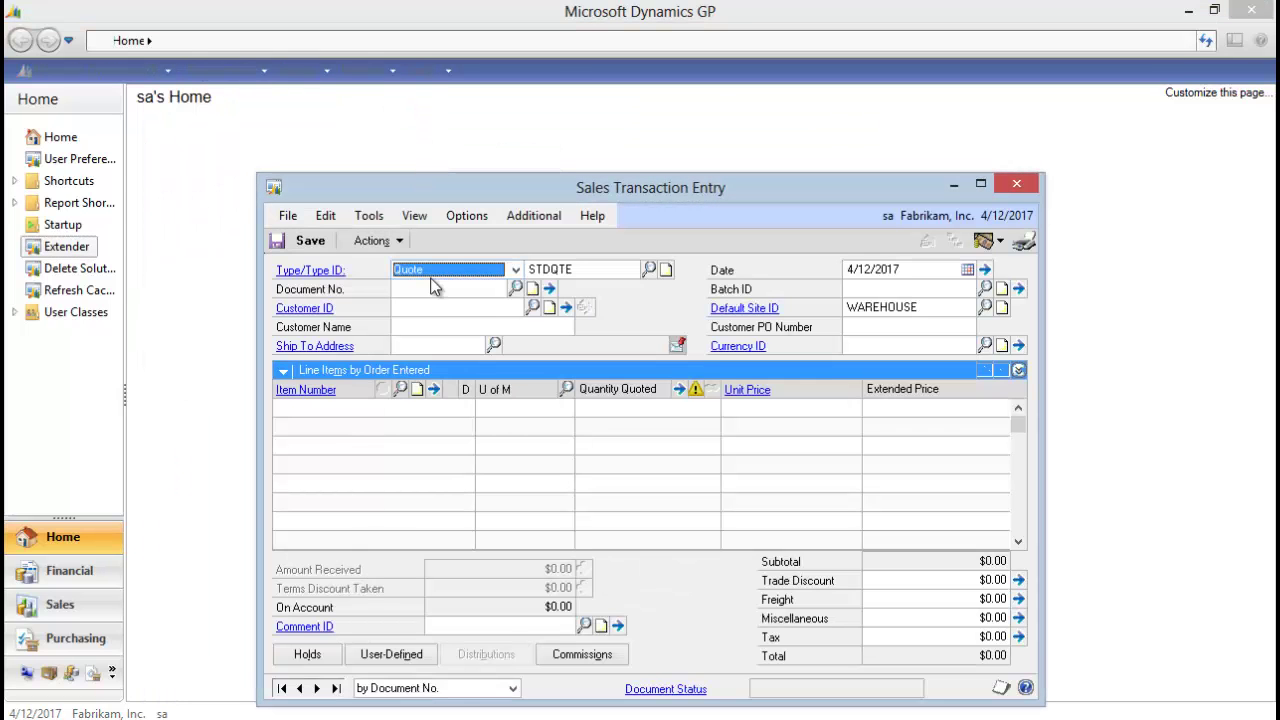
{"action": "left_click", "coordinate": [430, 272]}
{"action": "left_click", "coordinate": [420, 281]}
{"action": "key", "text": "Down"}
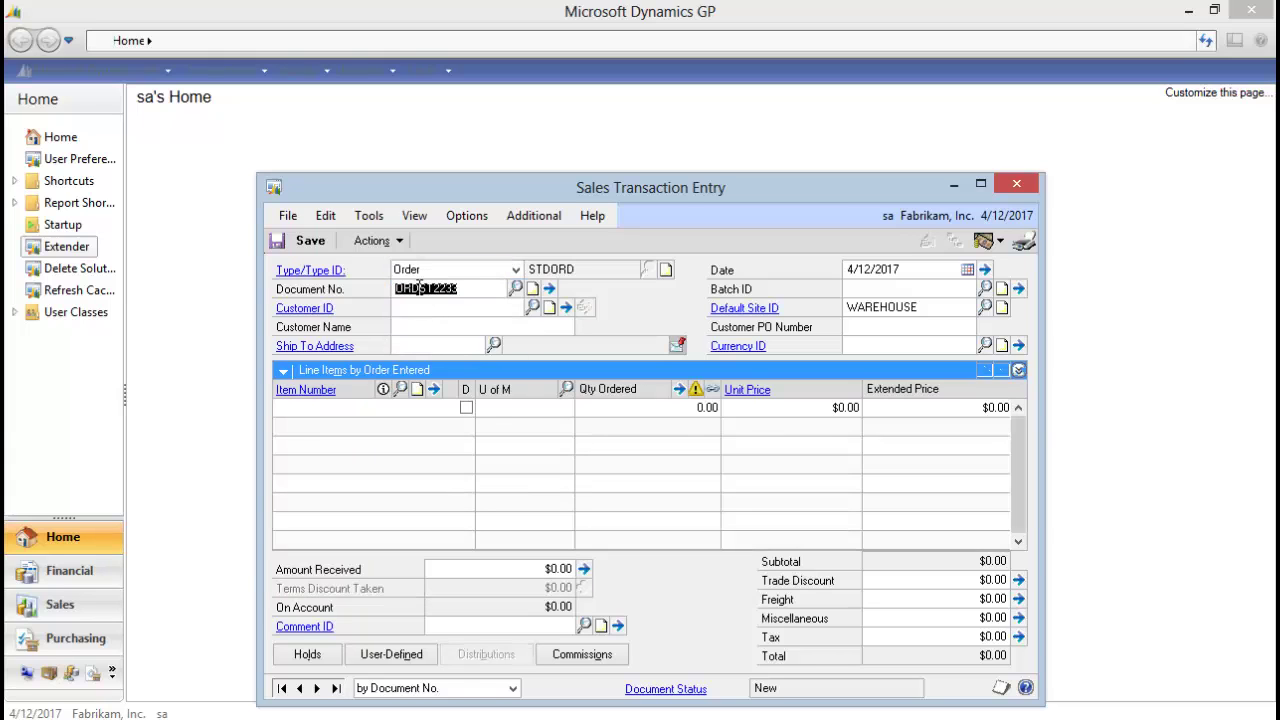
{"action": "left_click", "coordinate": [516, 288]}
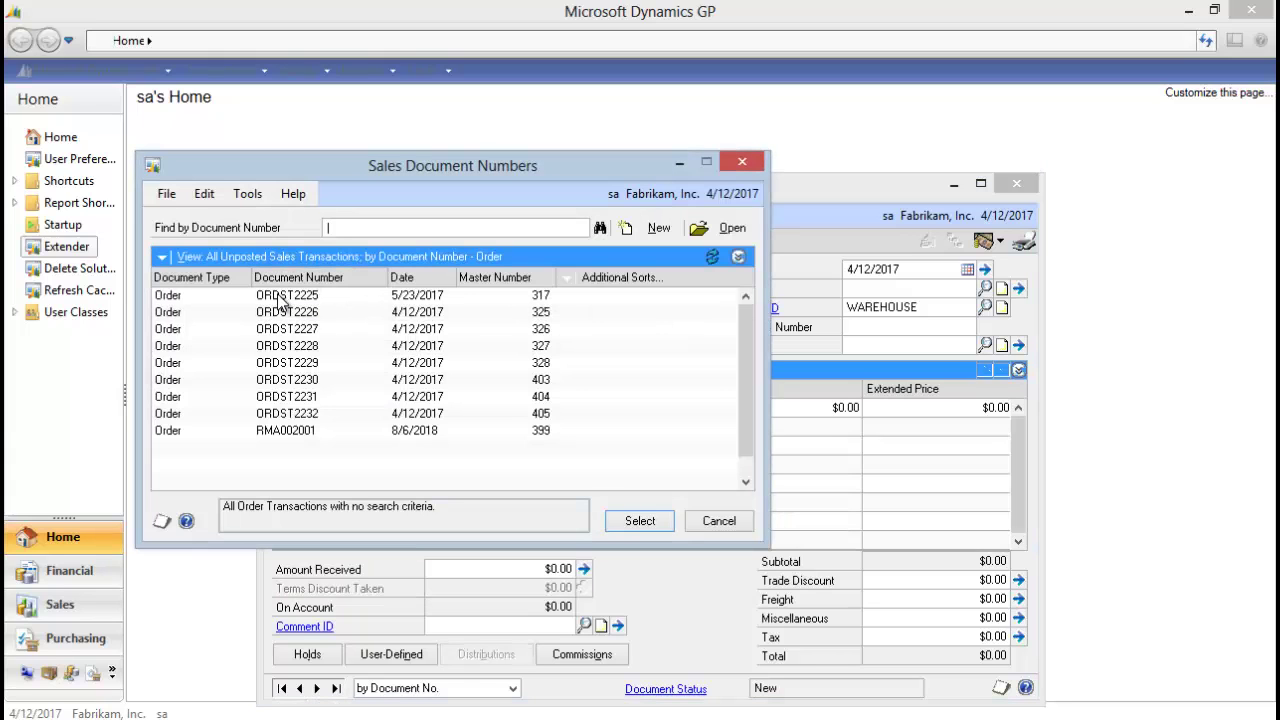
{"action": "double_click", "coordinate": [287, 311]}
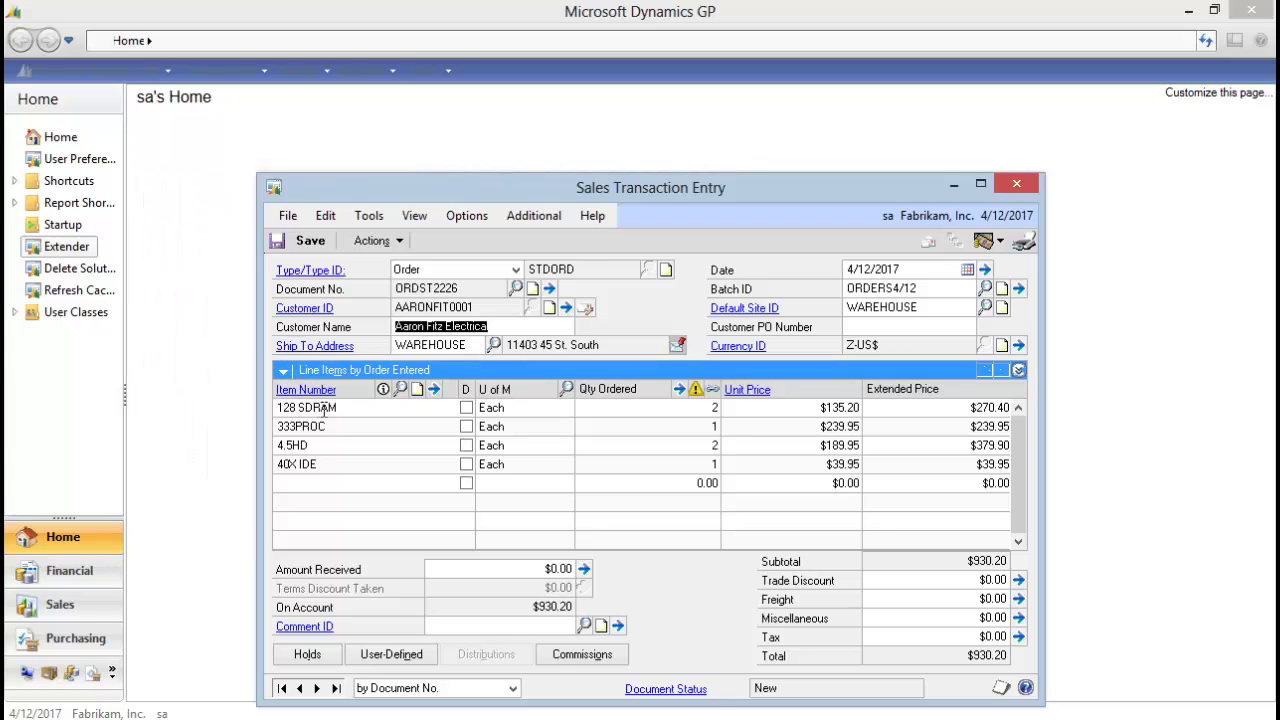
View the first line's Sales Orders Detail values, then cancel without changes
{"action": "left_click", "coordinate": [516, 218]}
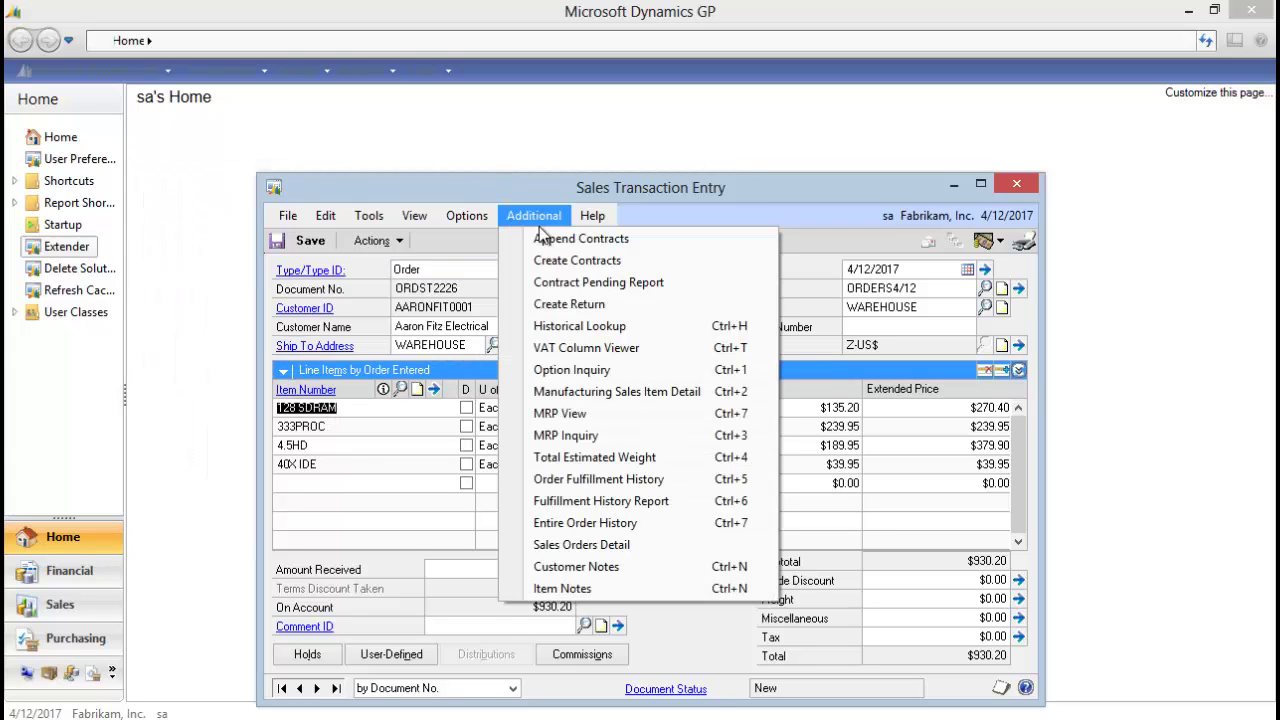
{"action": "left_click", "coordinate": [555, 545]}
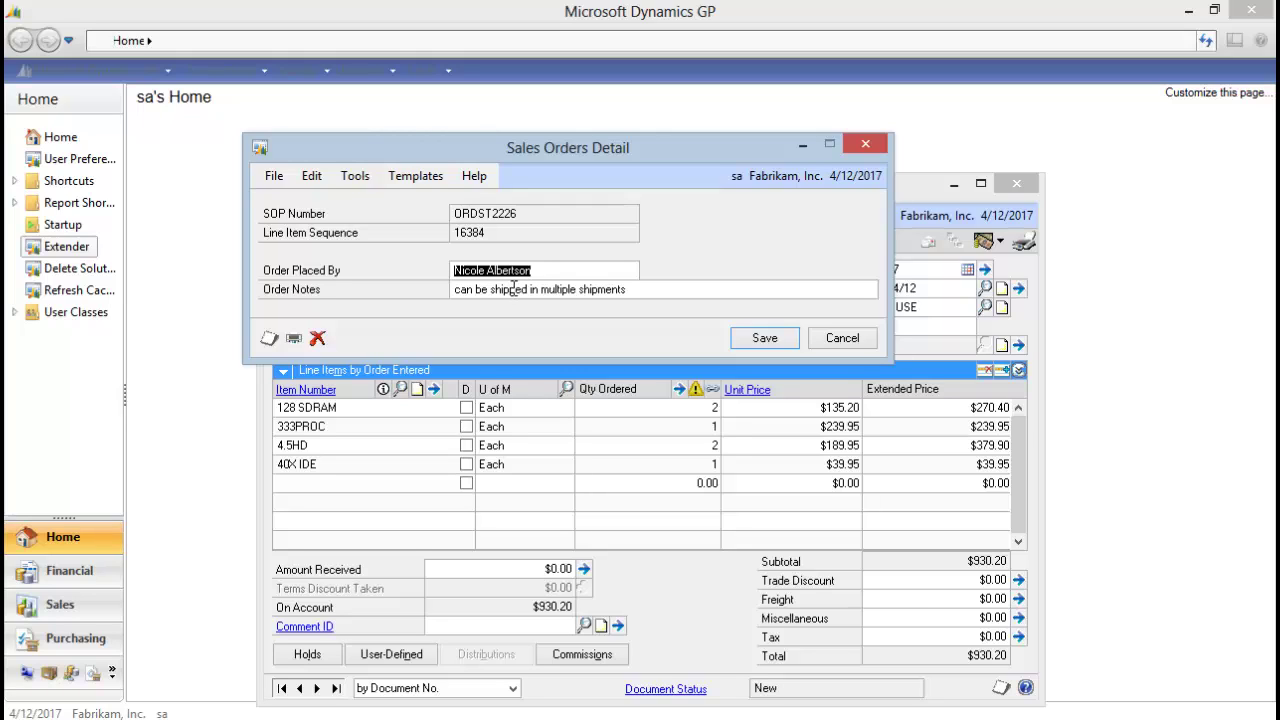
{"action": "left_click", "coordinate": [840, 338]}
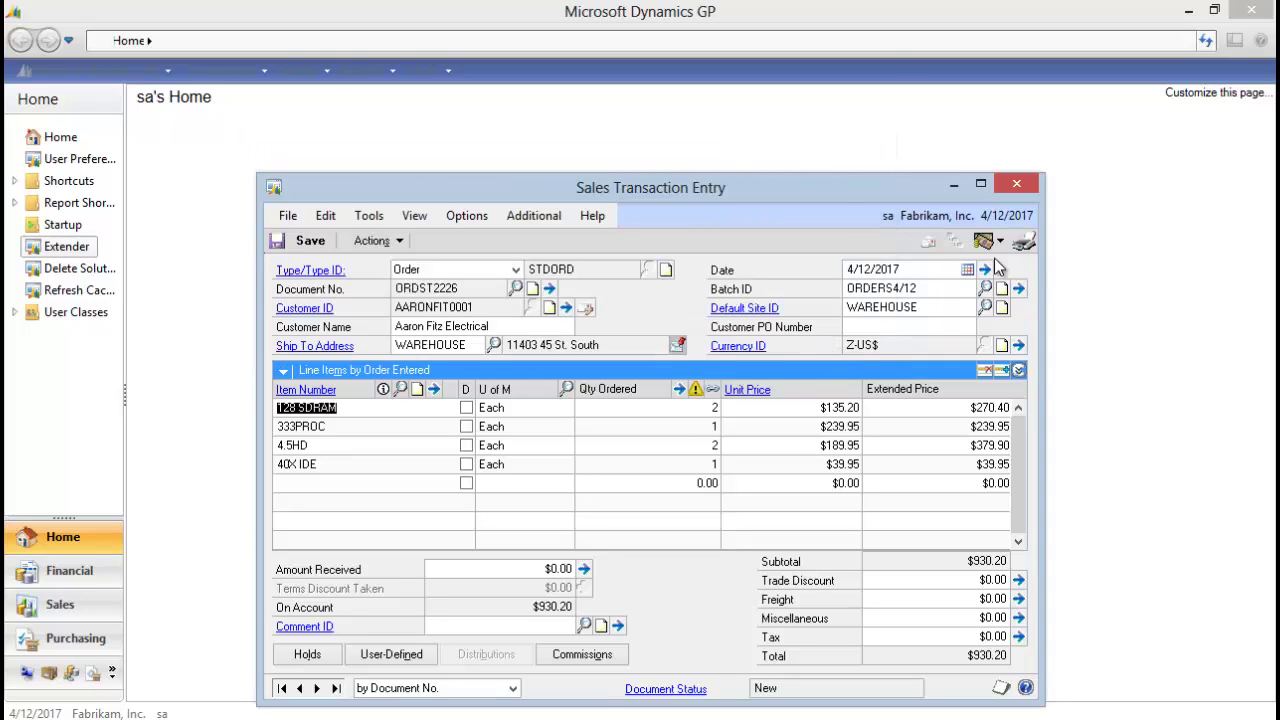
Print ORDST2226's Orders to Screen and widen the Screen Output window to show all columns
{"action": "left_click", "coordinate": [1025, 242]}
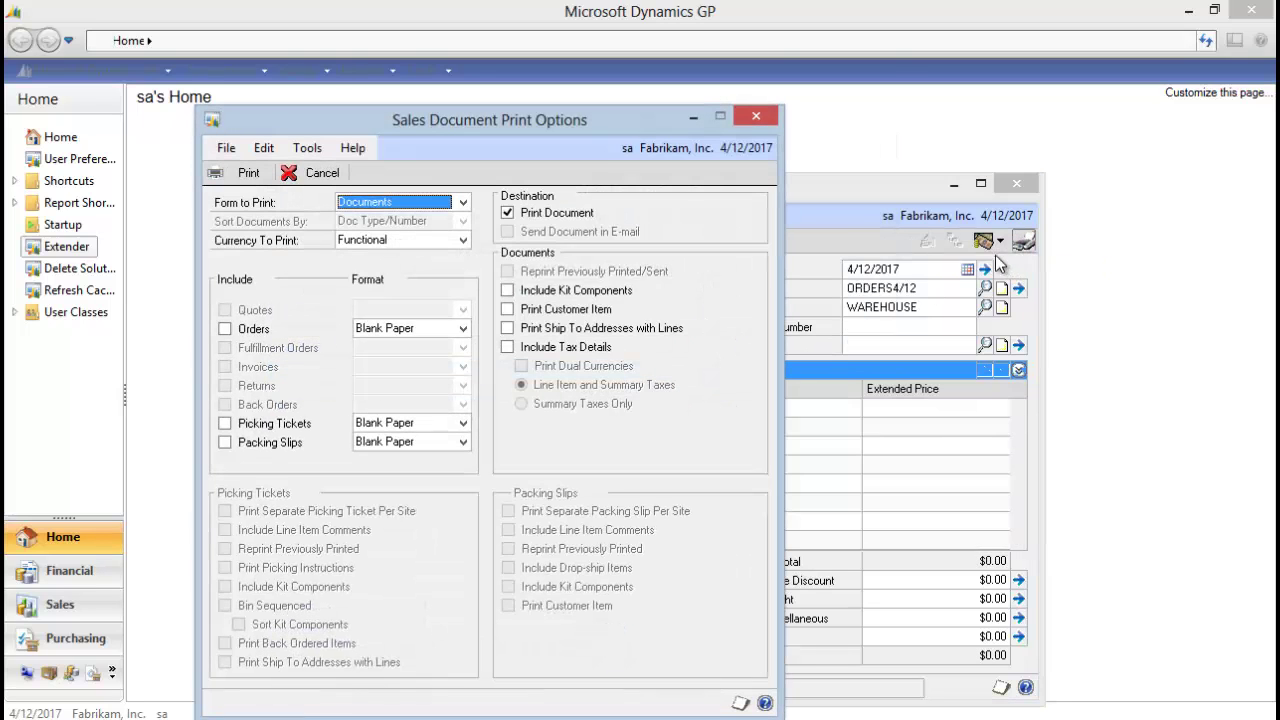
{"action": "left_click", "coordinate": [226, 329]}
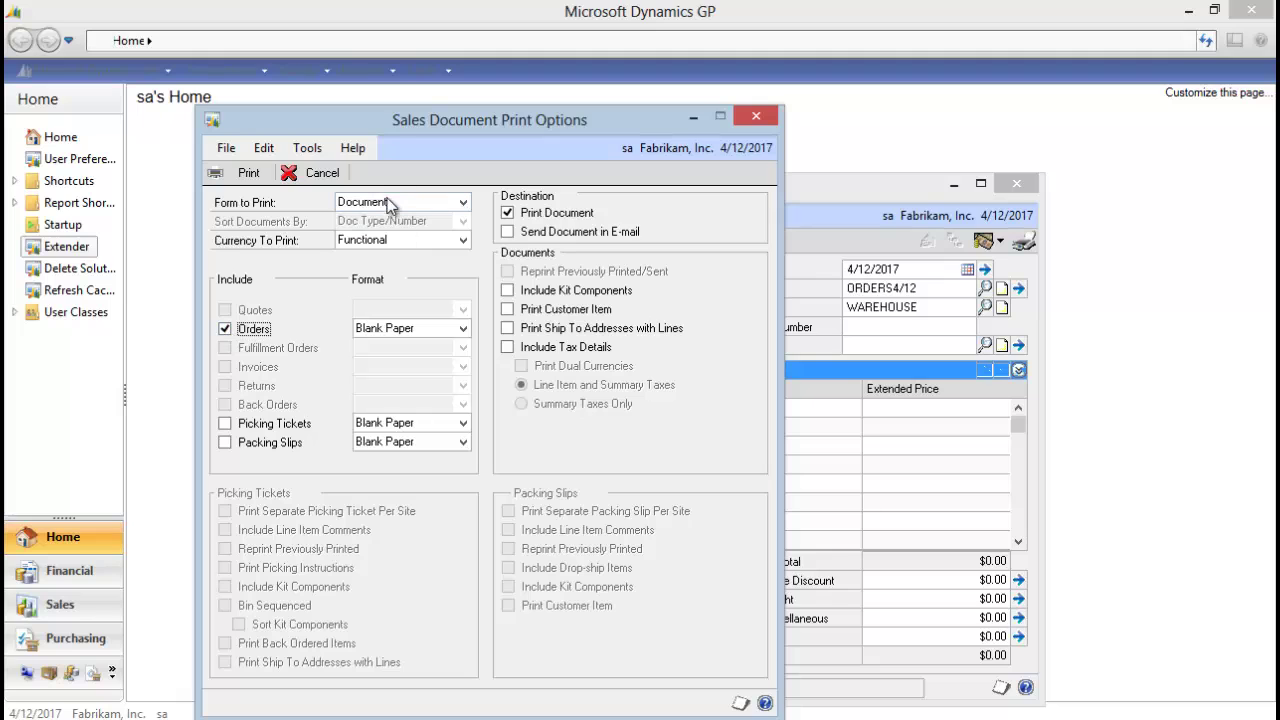
{"action": "left_click", "coordinate": [237, 177]}
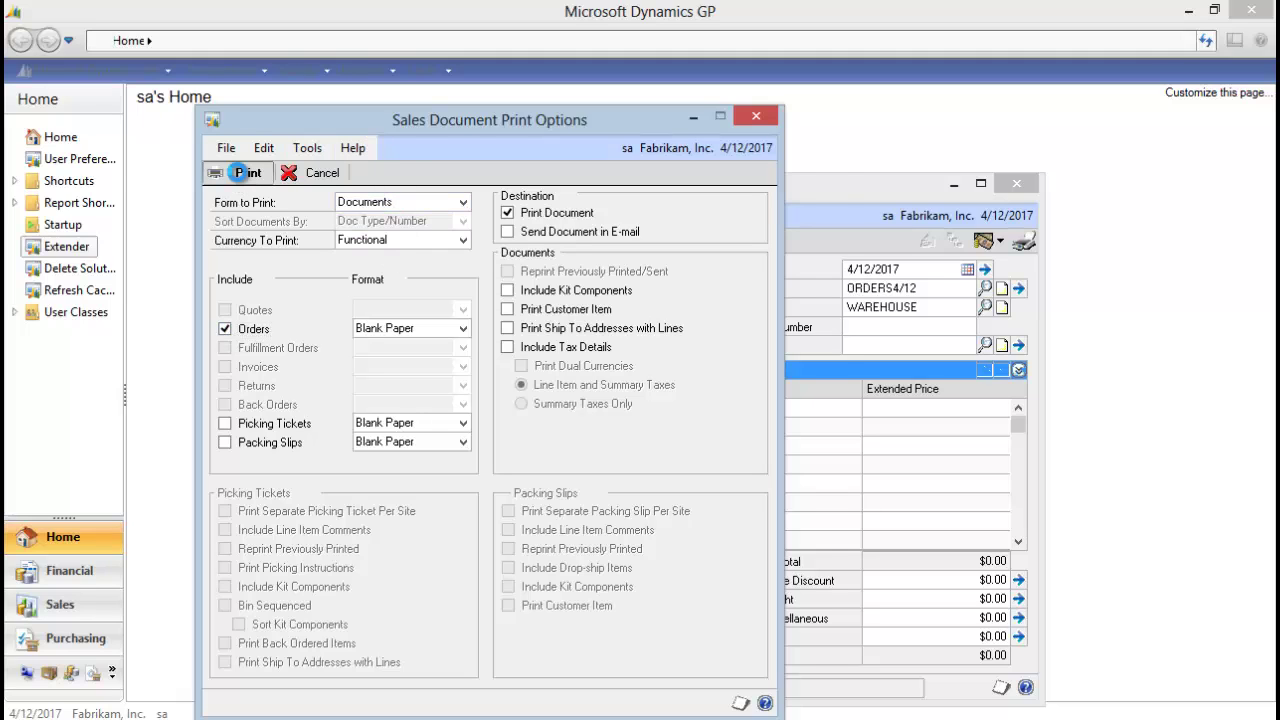
{"action": "left_click", "coordinate": [461, 383]}
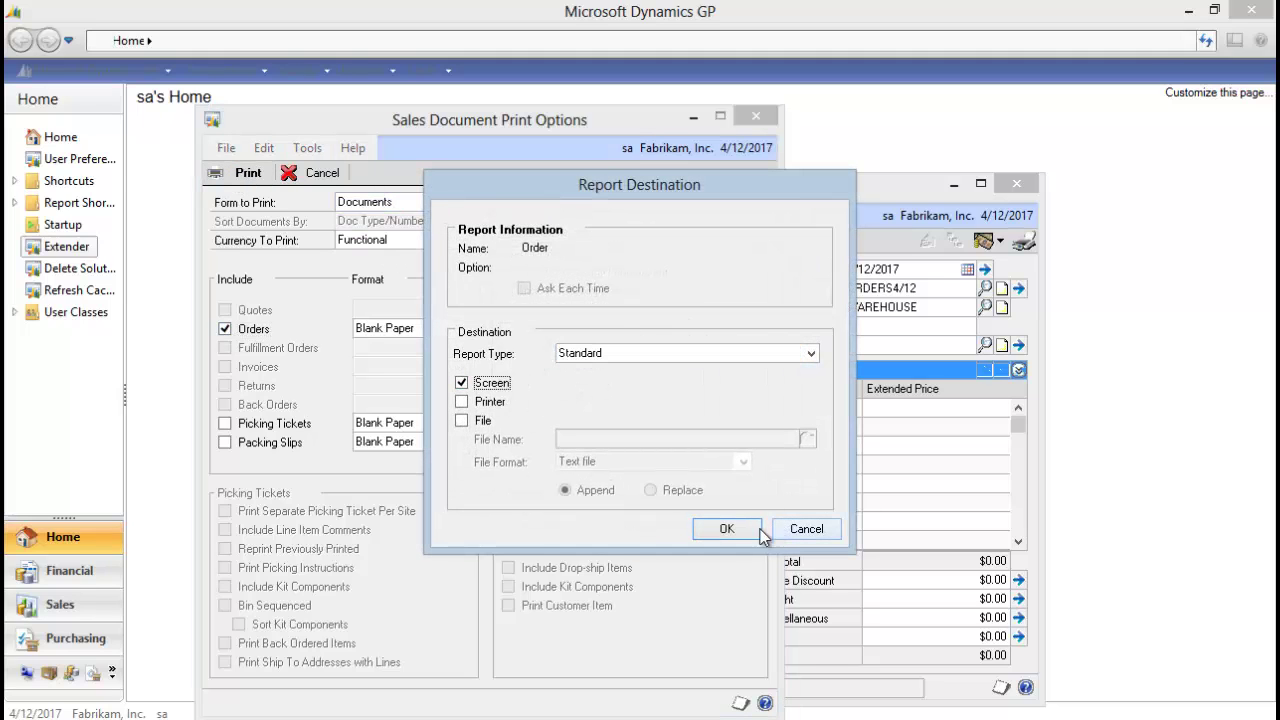
{"action": "left_click", "coordinate": [727, 530]}
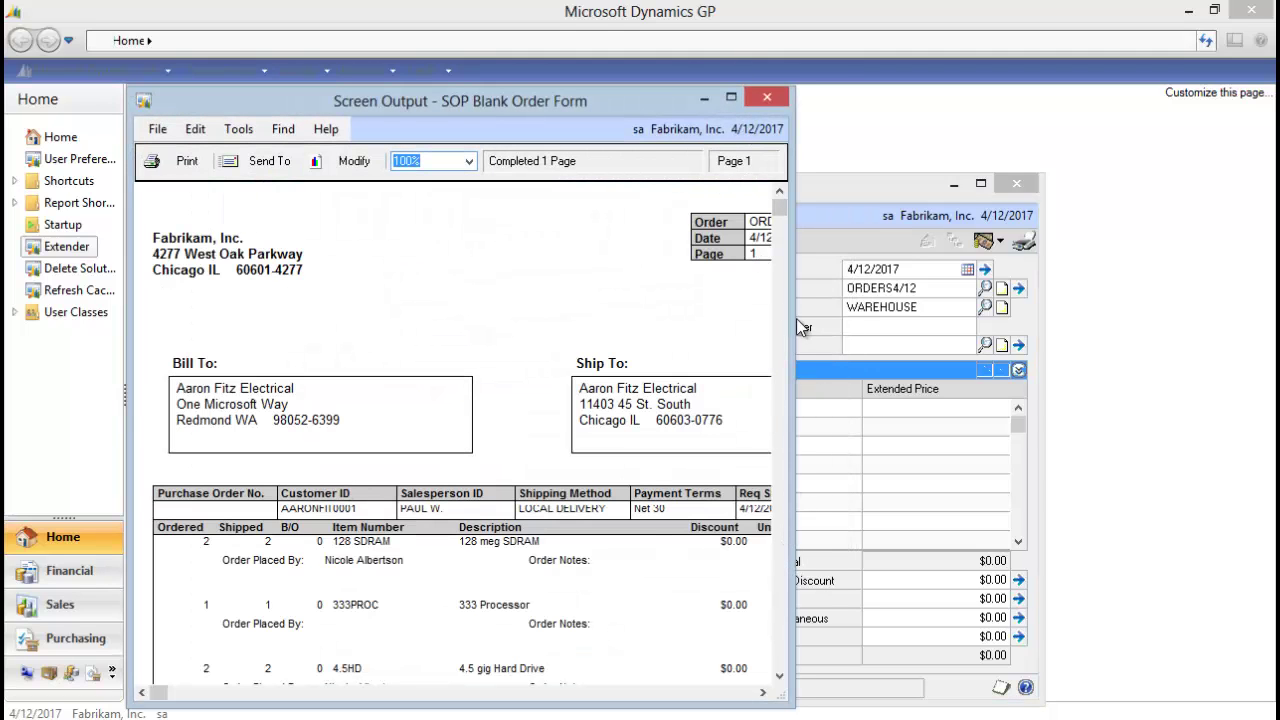
{"action": "left_click_drag", "start_coordinate": [794, 329], "coordinate": [1091, 351]}
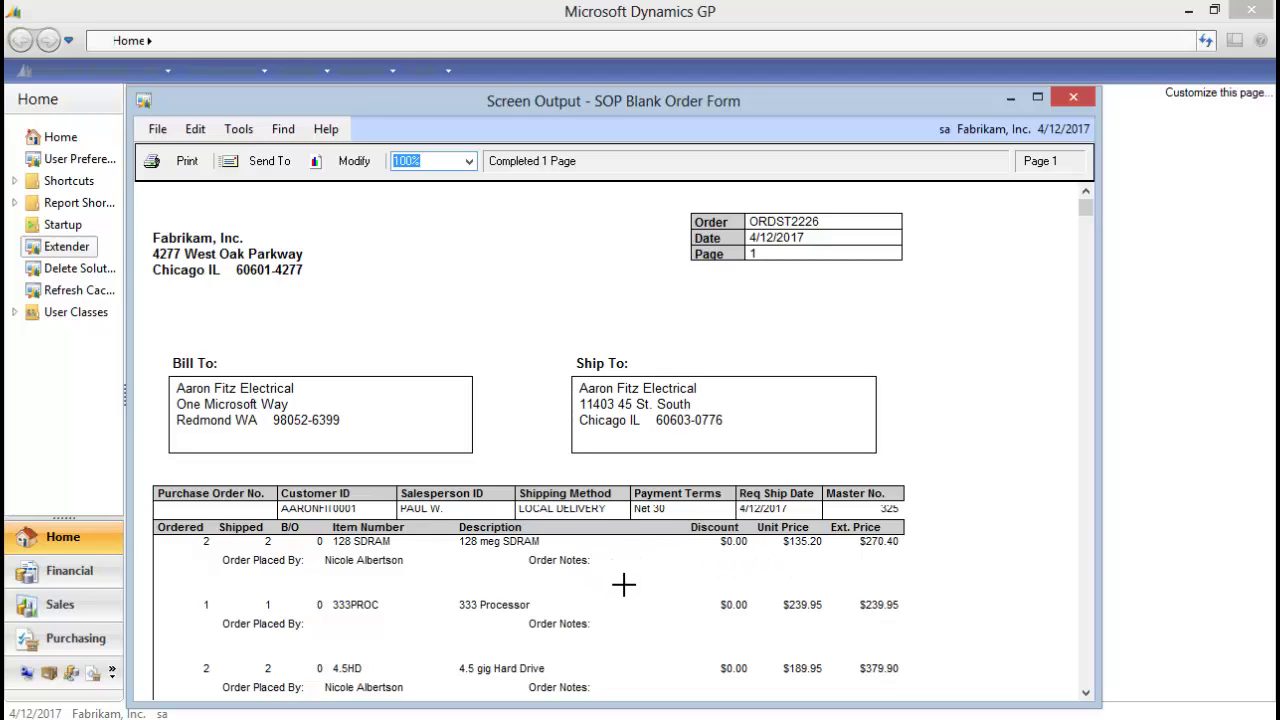
Modify the SOP Blank Order Form layout, list Calculated Fields in the Toolbox, and add a new one
{"action": "left_click", "coordinate": [365, 162]}
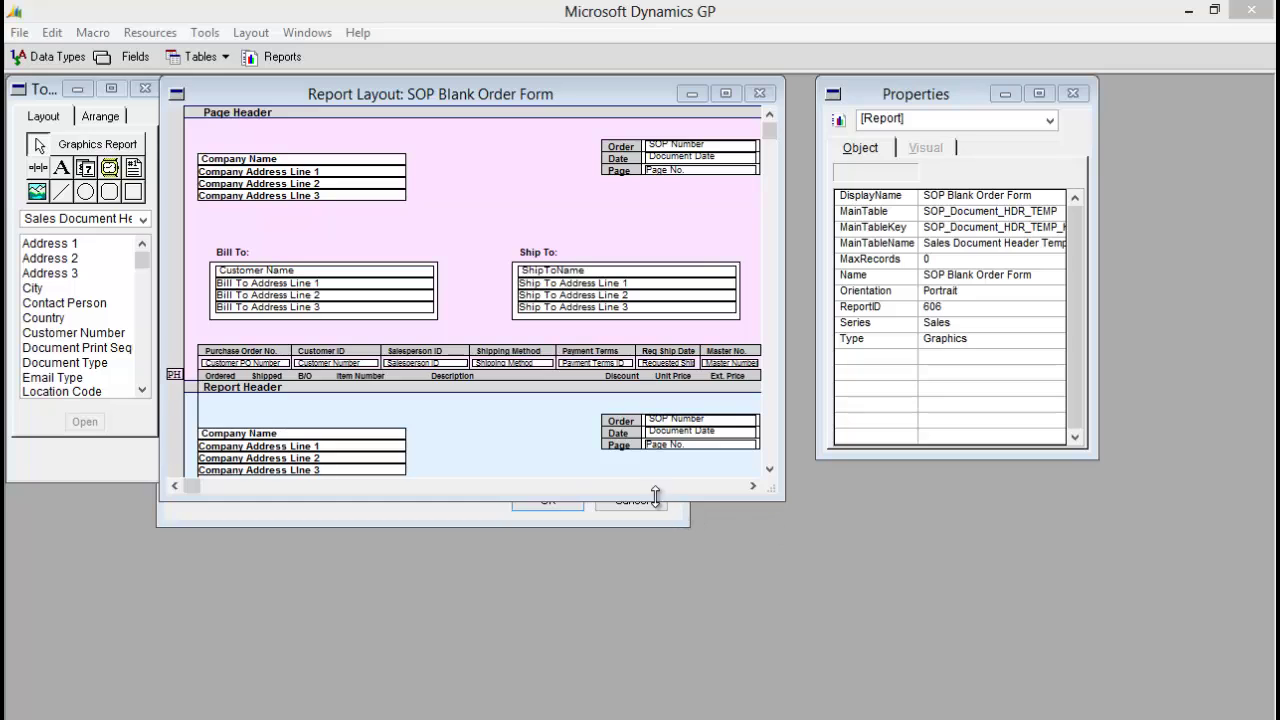
{"action": "left_click", "coordinate": [109, 222]}
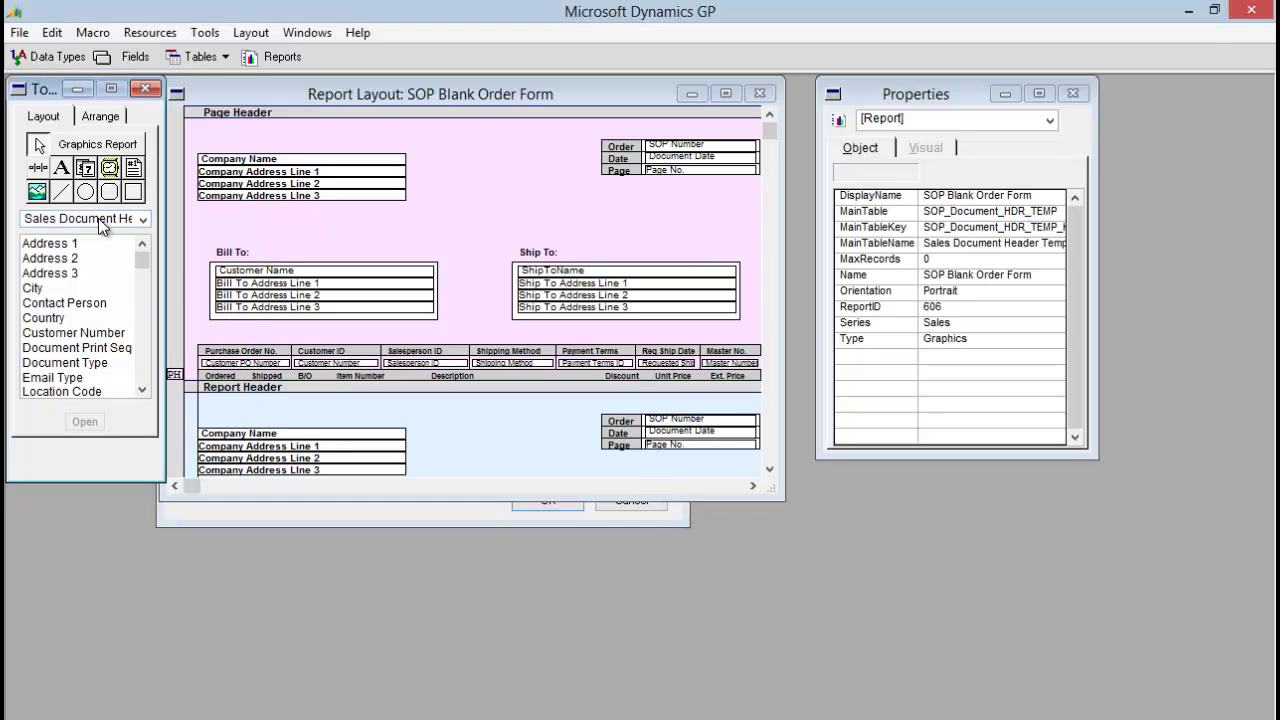
{"action": "scroll", "coordinate": [143, 259], "scroll_direction": "up", "scroll_amount": 1}
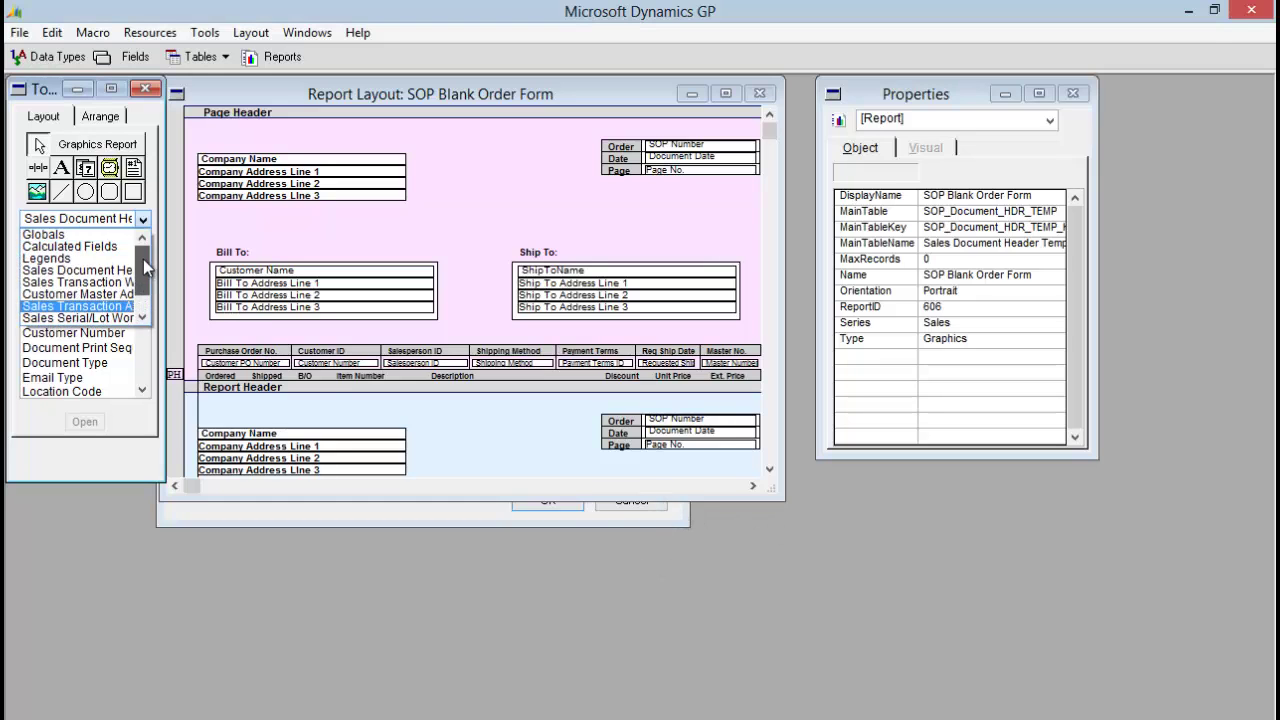
{"action": "left_click", "coordinate": [80, 246]}
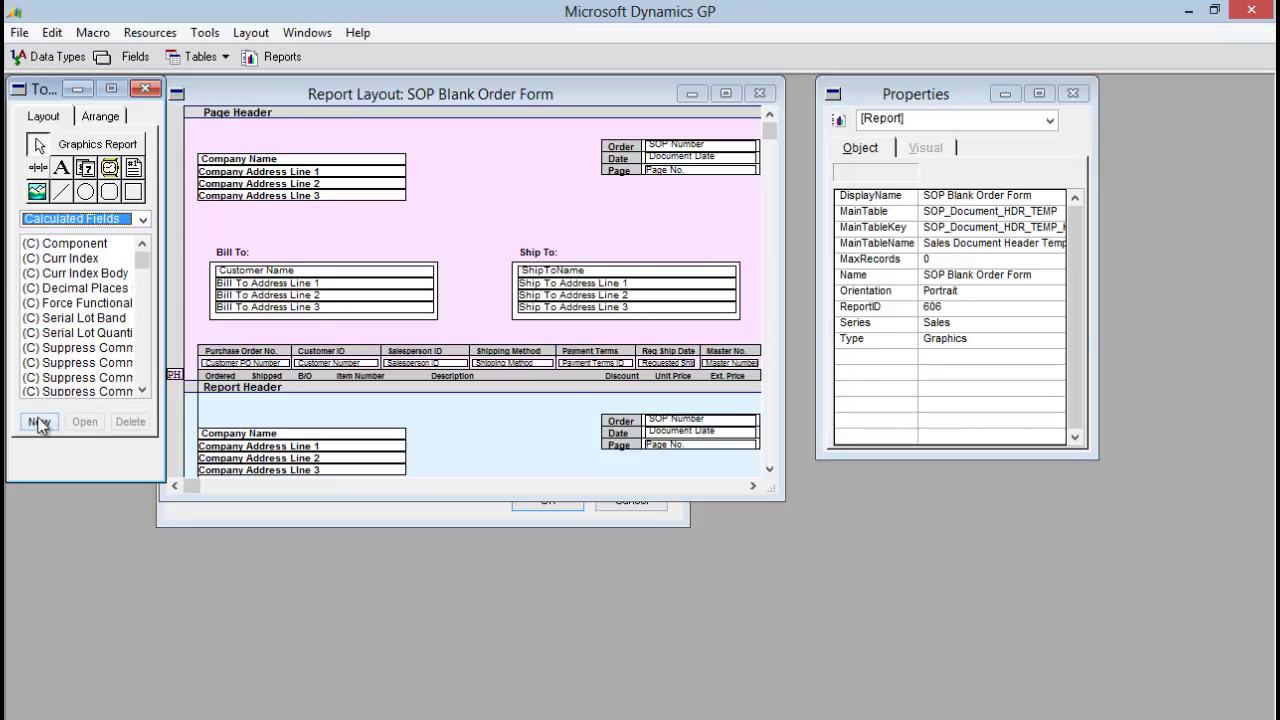
{"action": "left_click", "coordinate": [39, 421]}
Name the calculated field 'Order Key' with a String result type
{"action": "type", "text": "O"}
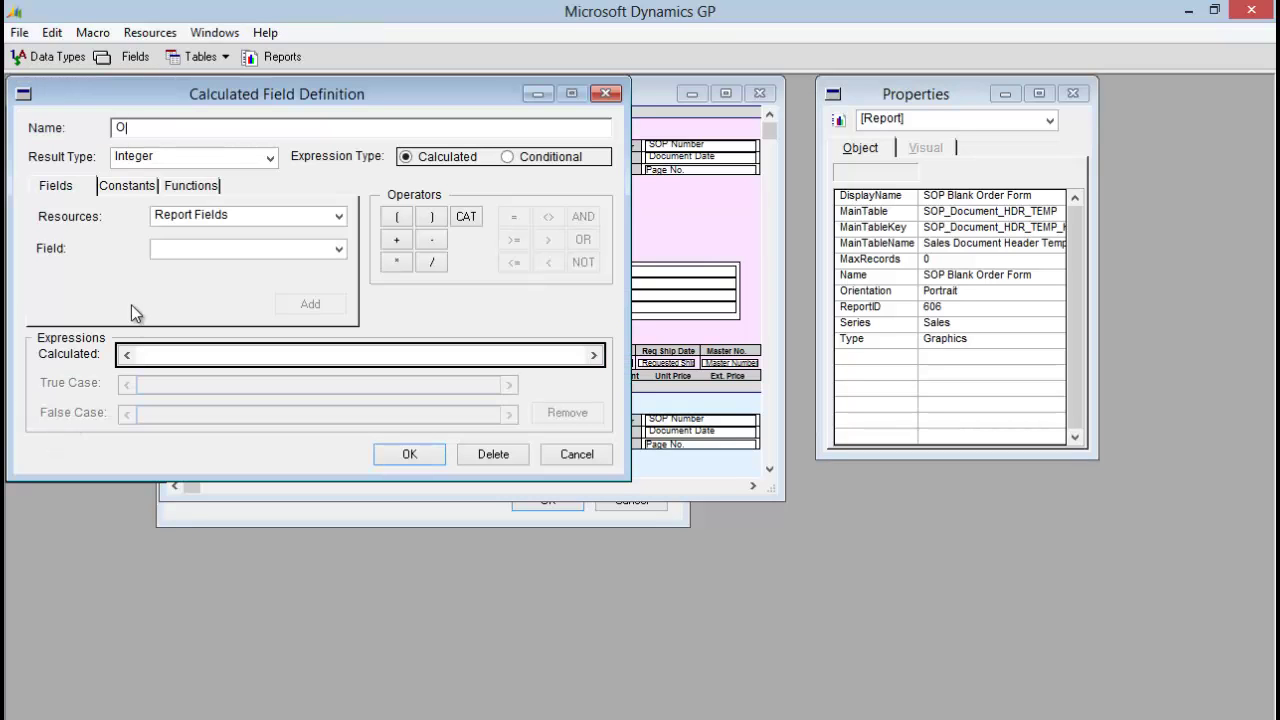
{"action": "type", "text": "rder Key"}
{"action": "left_click", "coordinate": [158, 162]}
{"action": "left_click", "coordinate": [136, 206]}
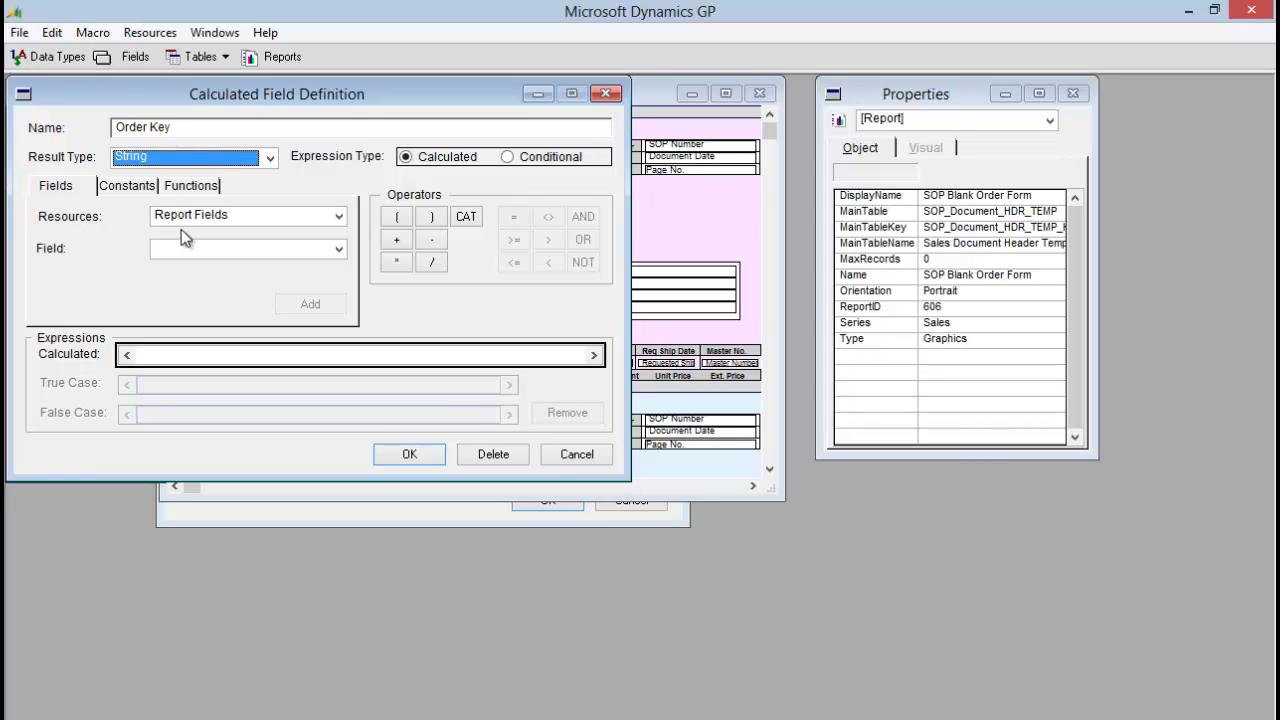
Insert the STRIP system function into the Order Key expression
{"action": "left_click", "coordinate": [200, 187]}
{"action": "left_click", "coordinate": [167, 250]}
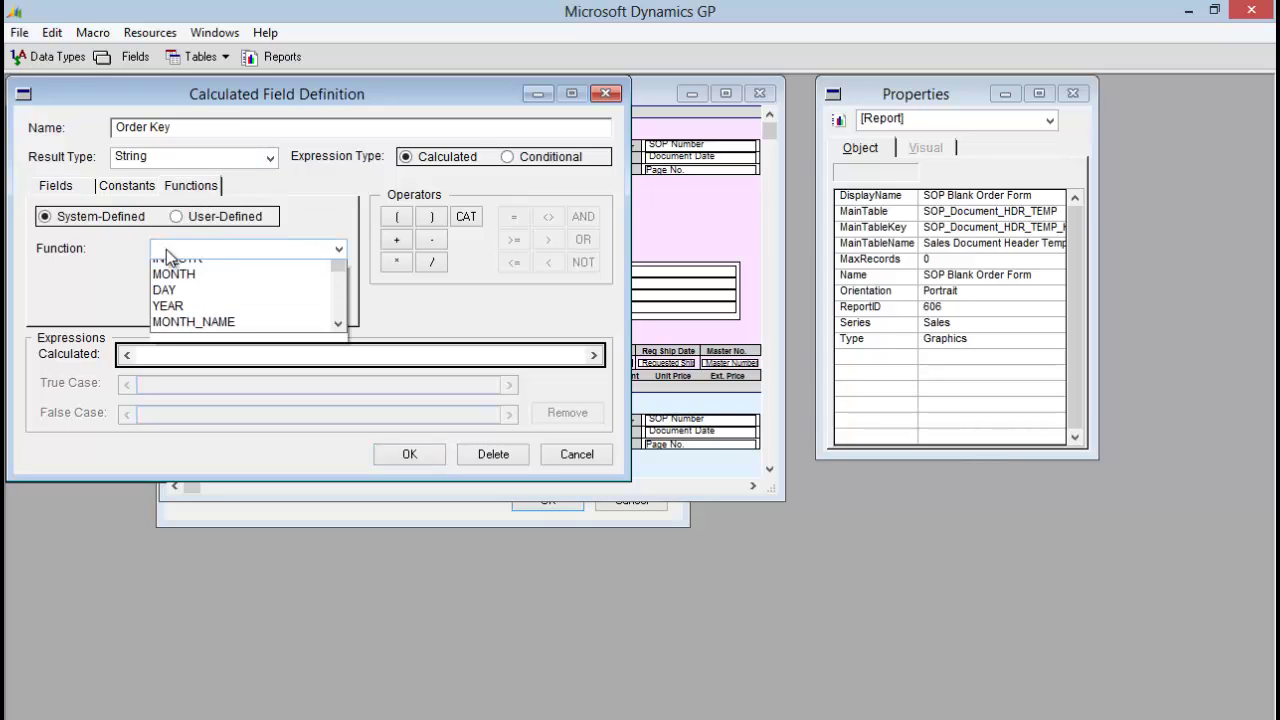
{"action": "left_click", "coordinate": [336, 318]}
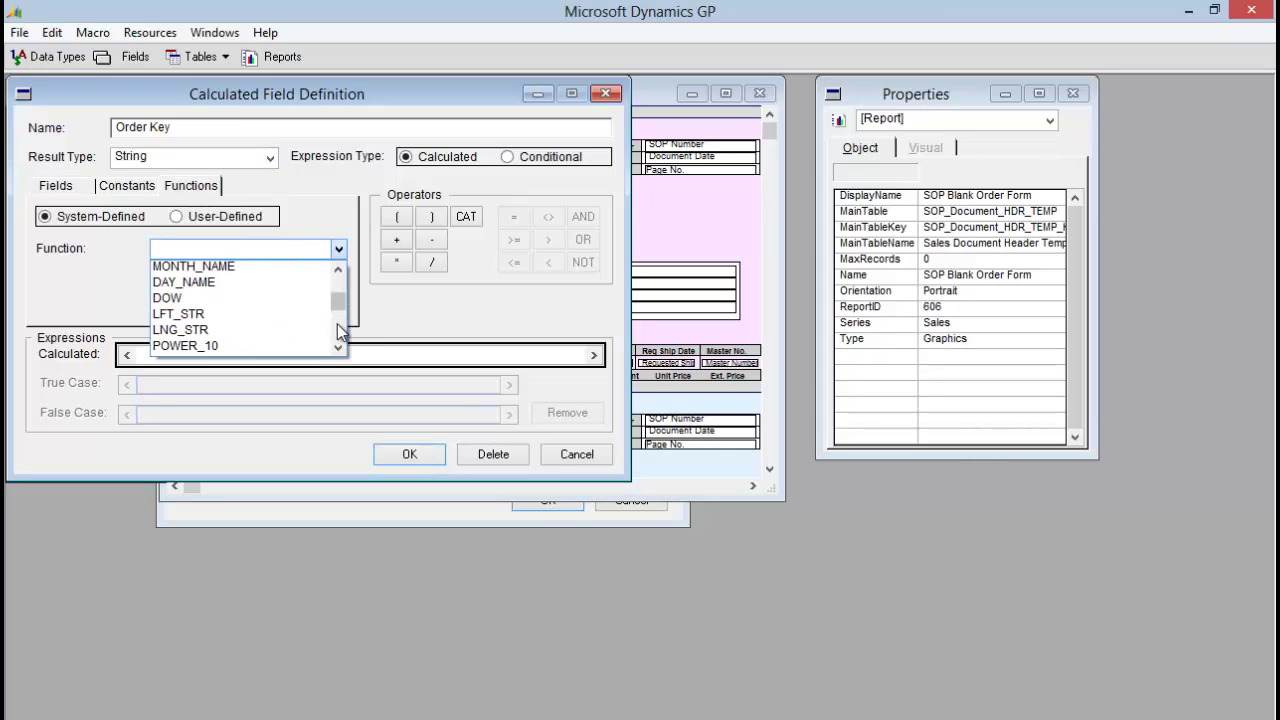
{"action": "left_click", "coordinate": [337, 325]}
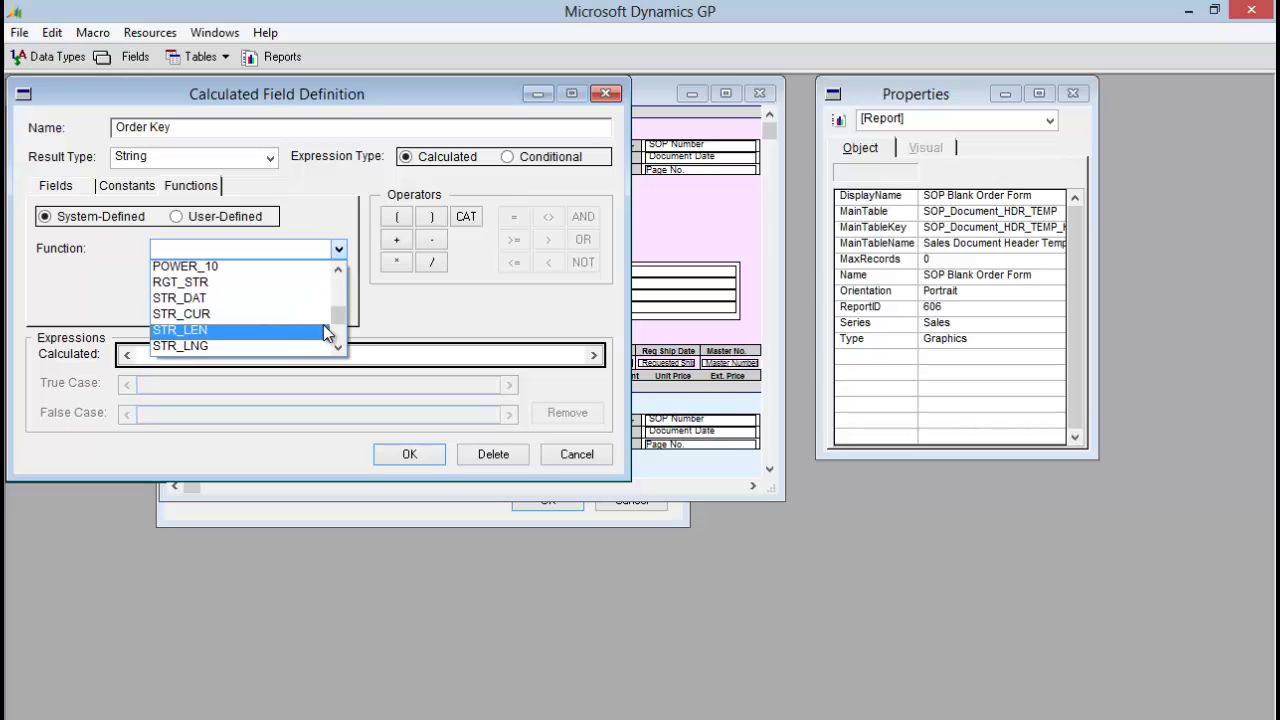
{"action": "left_click", "coordinate": [340, 334]}
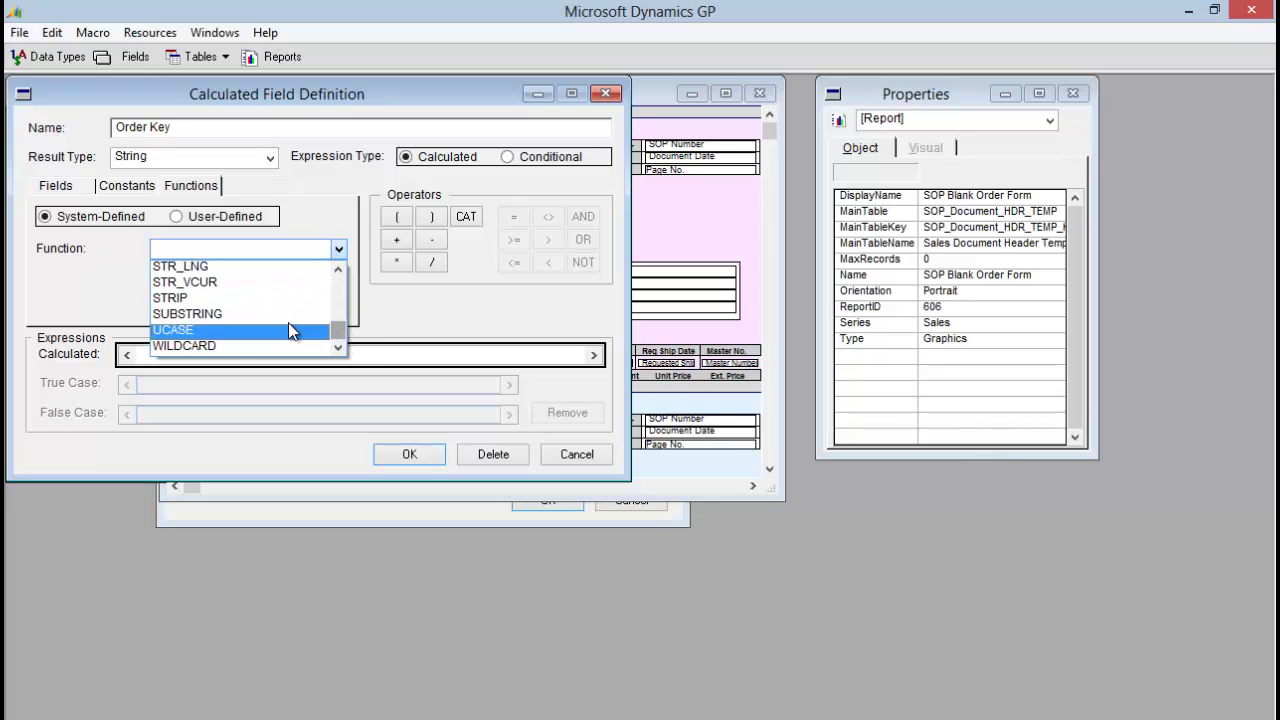
{"action": "left_click", "coordinate": [184, 297]}
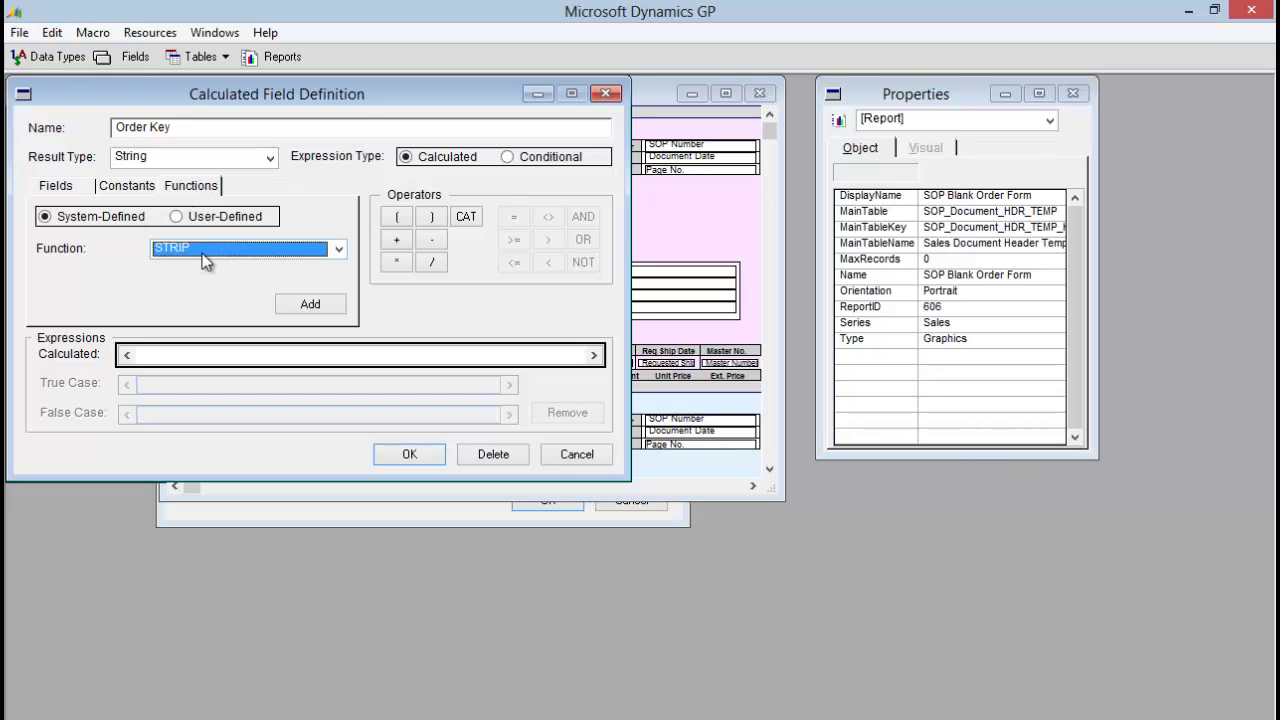
{"action": "left_click", "coordinate": [304, 305]}
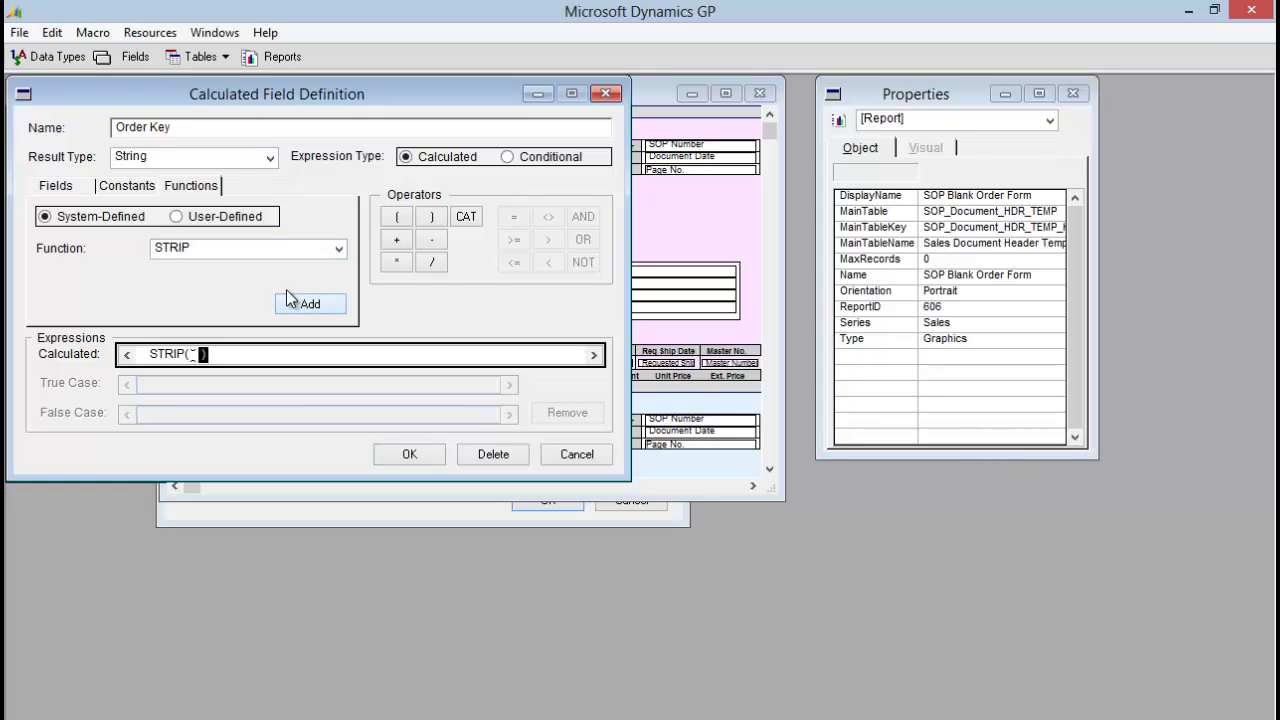
Put the Sales Transaction Work SOP Number field inside STRIP
{"action": "left_click", "coordinate": [55, 188]}
{"action": "left_click", "coordinate": [200, 214]}
{"action": "scroll", "coordinate": [338, 265], "scroll_direction": "down", "scroll_amount": 2}
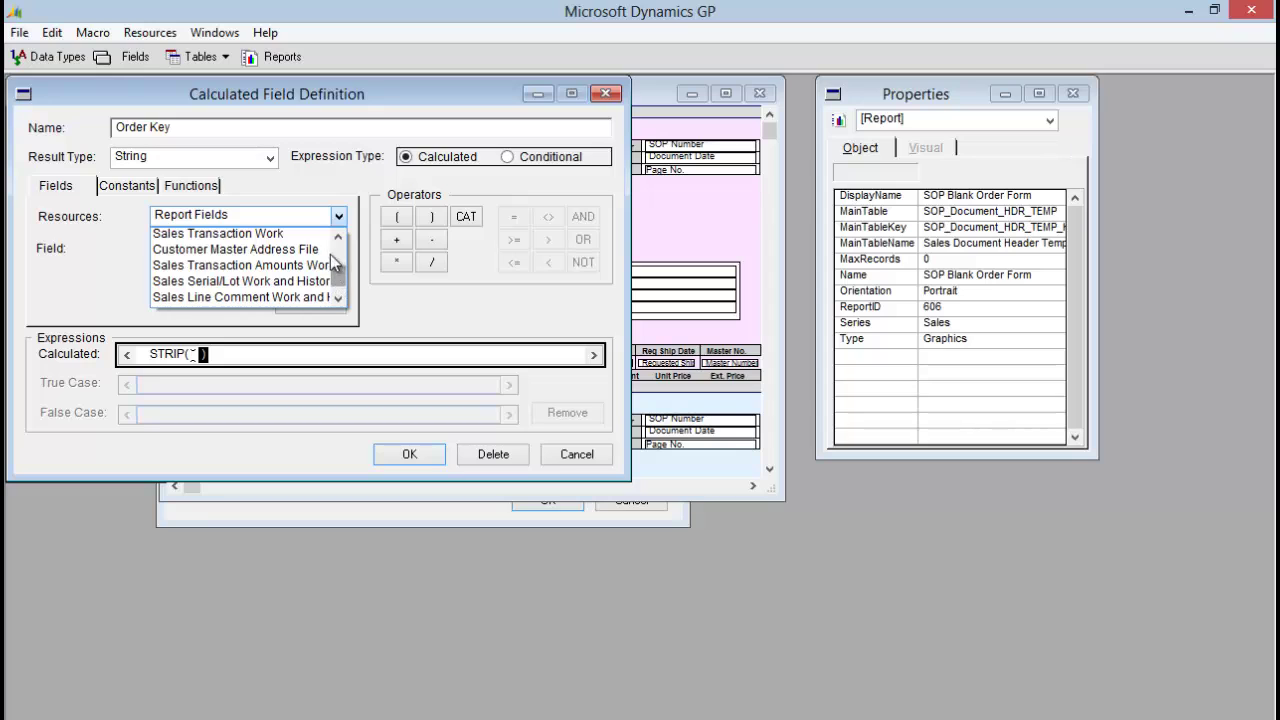
{"action": "left_click", "coordinate": [264, 234]}
{"action": "left_click", "coordinate": [193, 249]}
{"action": "left_click_drag", "start_coordinate": [338, 287], "coordinate": [339, 320]}
{"action": "scroll", "coordinate": [338, 320], "scroll_direction": "down", "scroll_amount": 2}
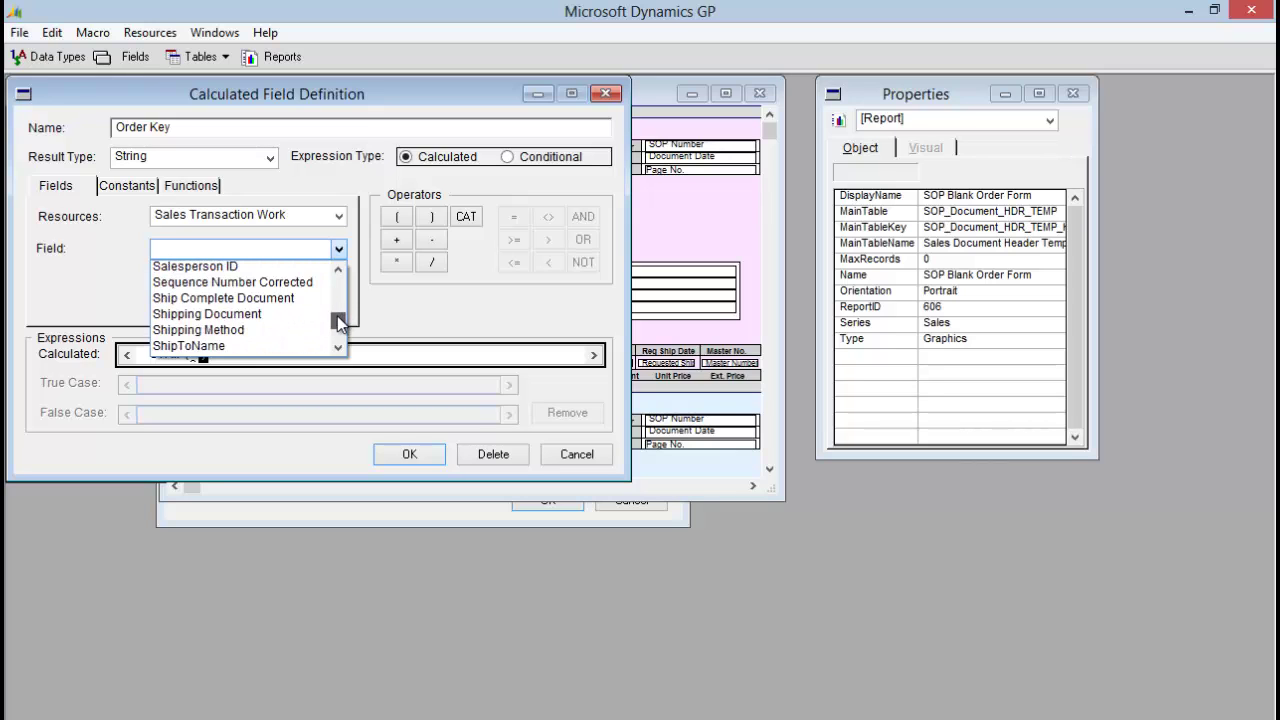
{"action": "scroll", "coordinate": [337, 337], "scroll_direction": "down", "scroll_amount": 2}
{"action": "scroll", "coordinate": [337, 338], "scroll_direction": "down", "scroll_amount": 2}
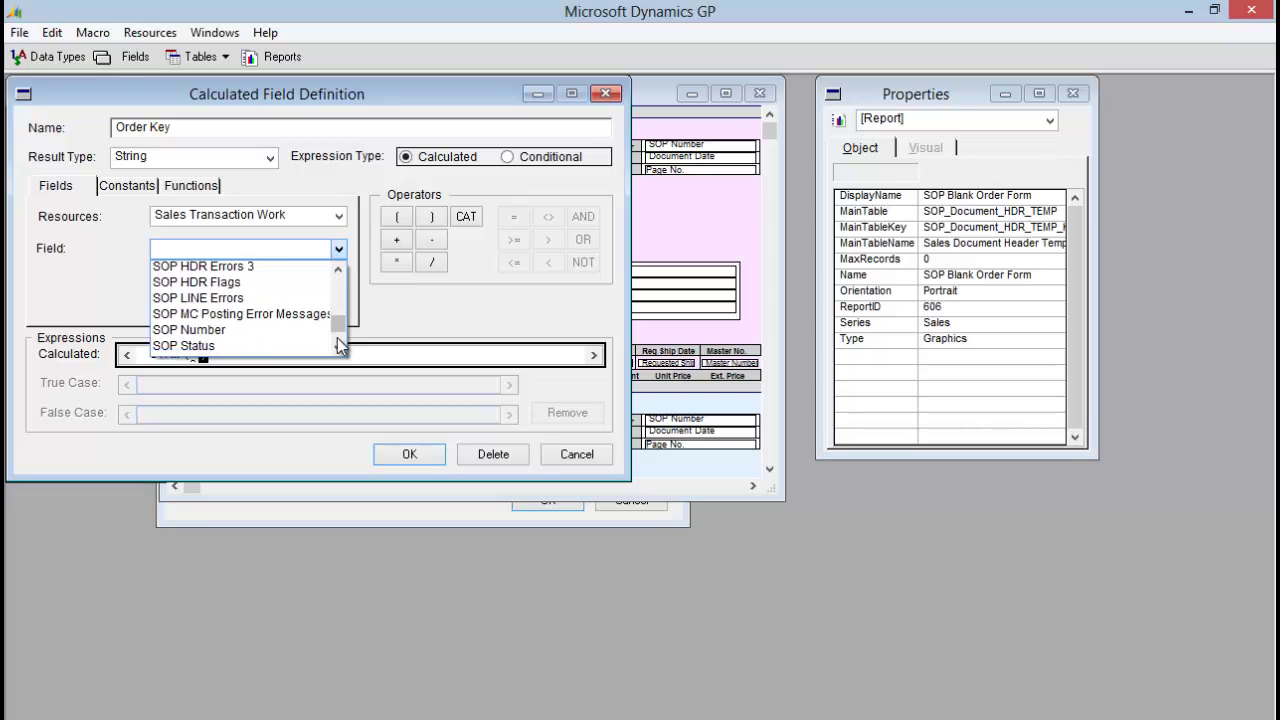
{"action": "left_click", "coordinate": [230, 313]}
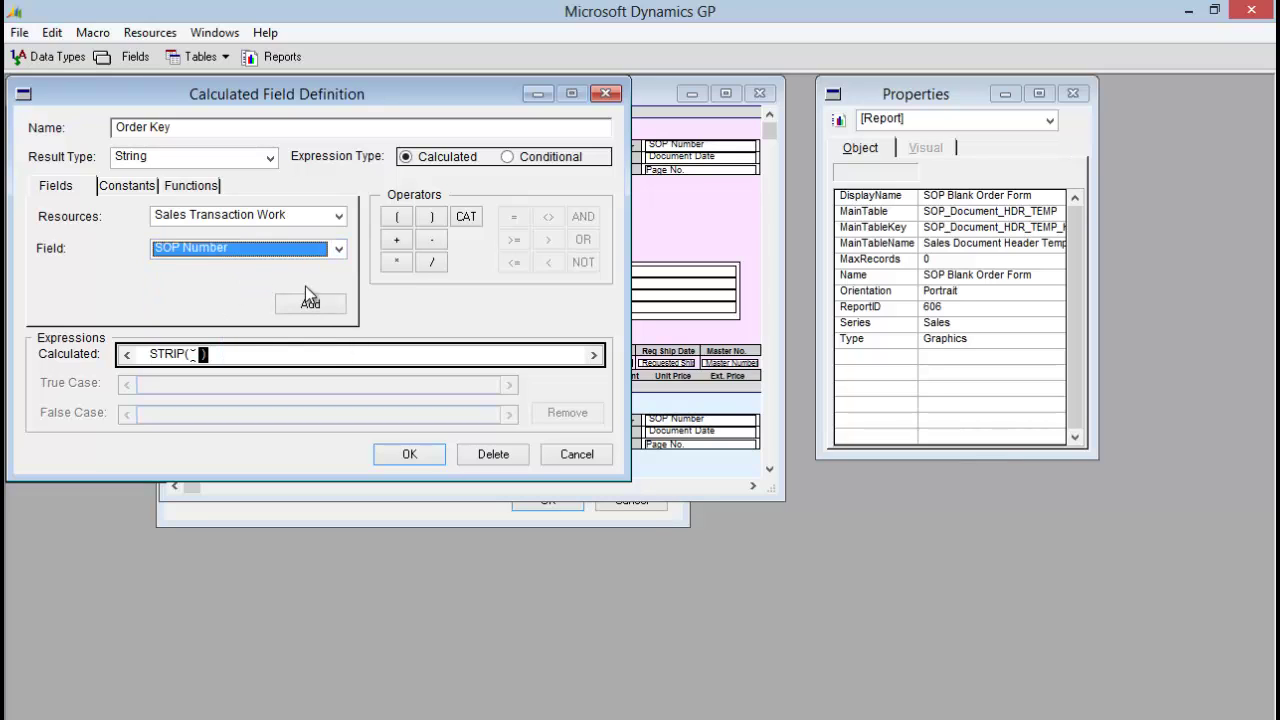
{"action": "left_click", "coordinate": [313, 303]}
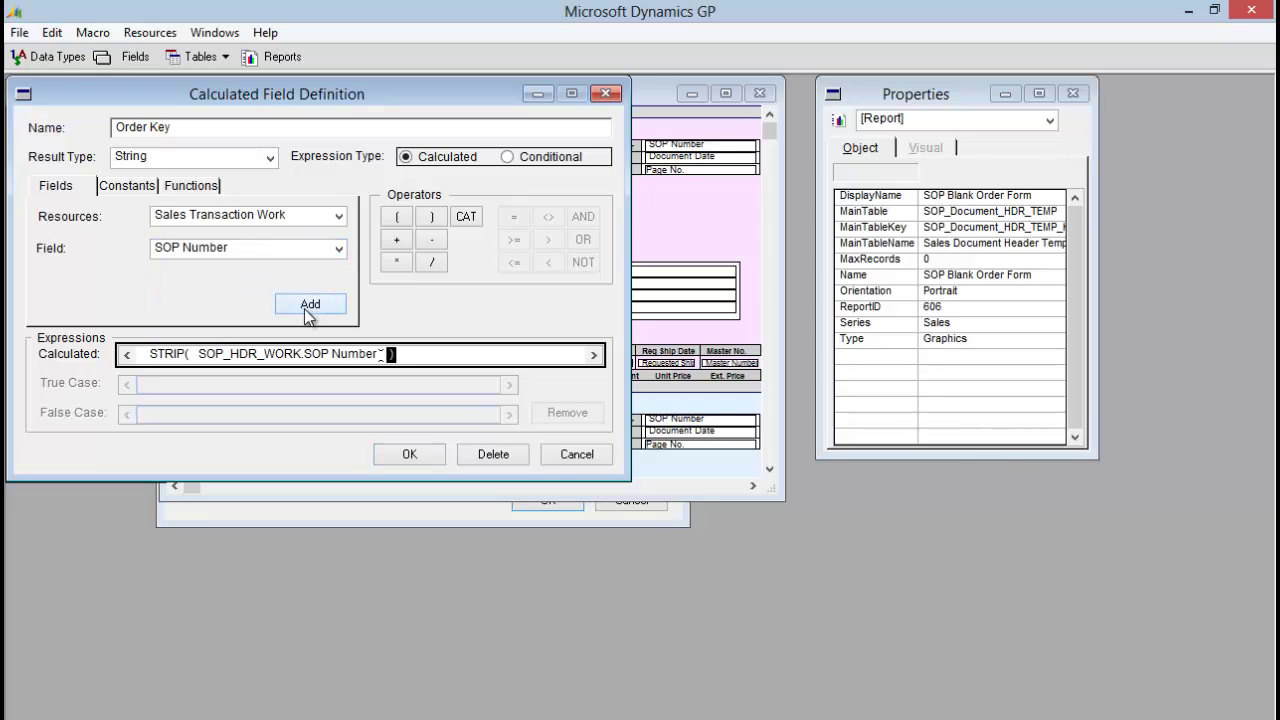
{"action": "left_click", "coordinate": [412, 355]}
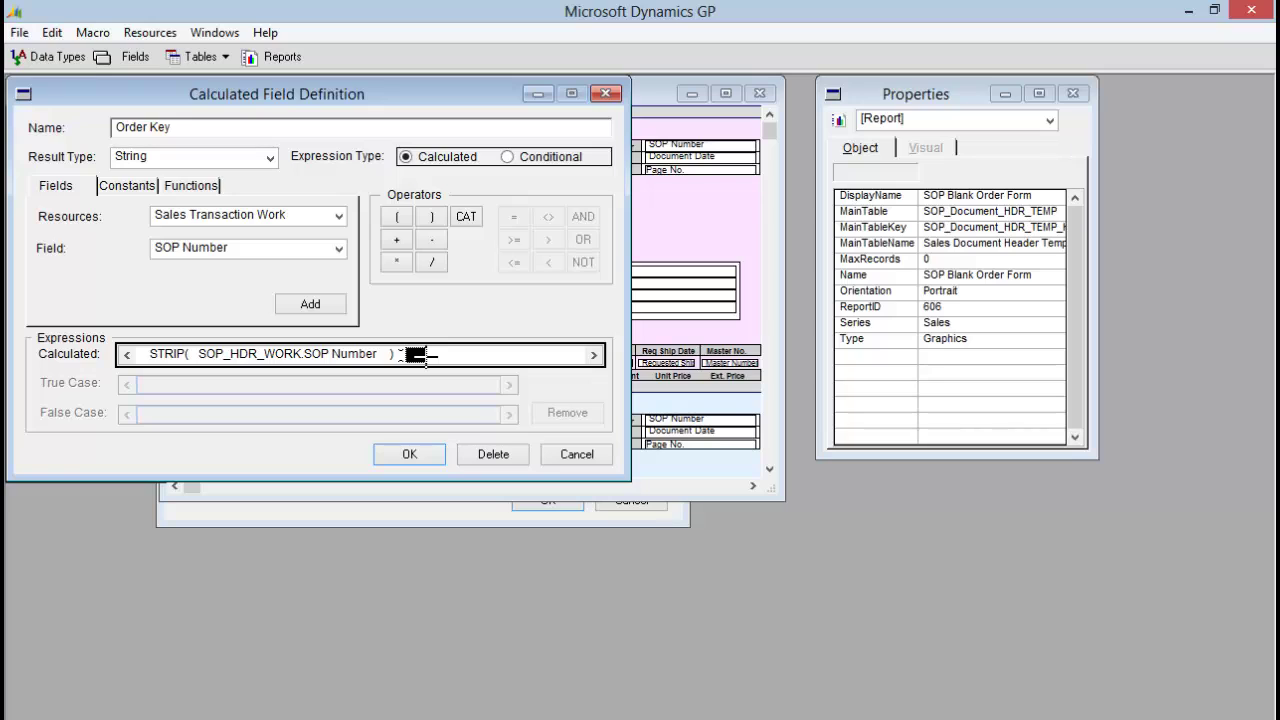
Append a CAT operator and the LNG_STR function to the expression
{"action": "left_click", "coordinate": [467, 217]}
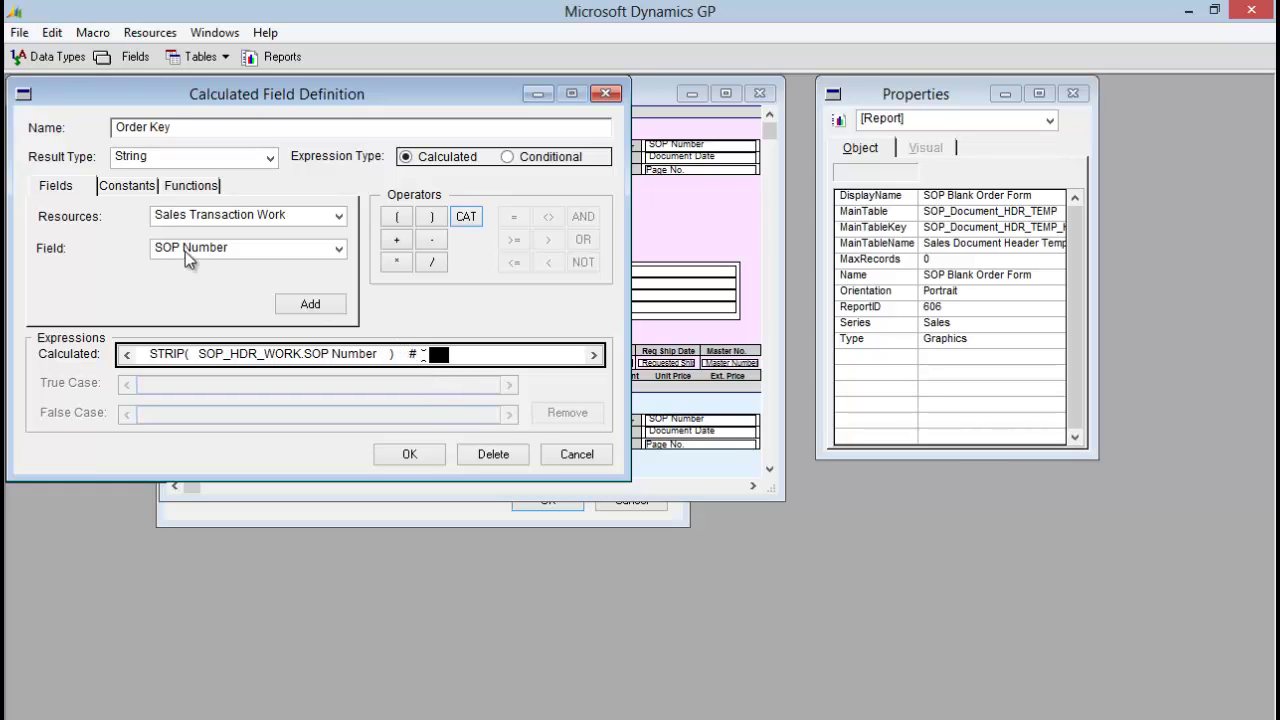
{"action": "left_click", "coordinate": [182, 188]}
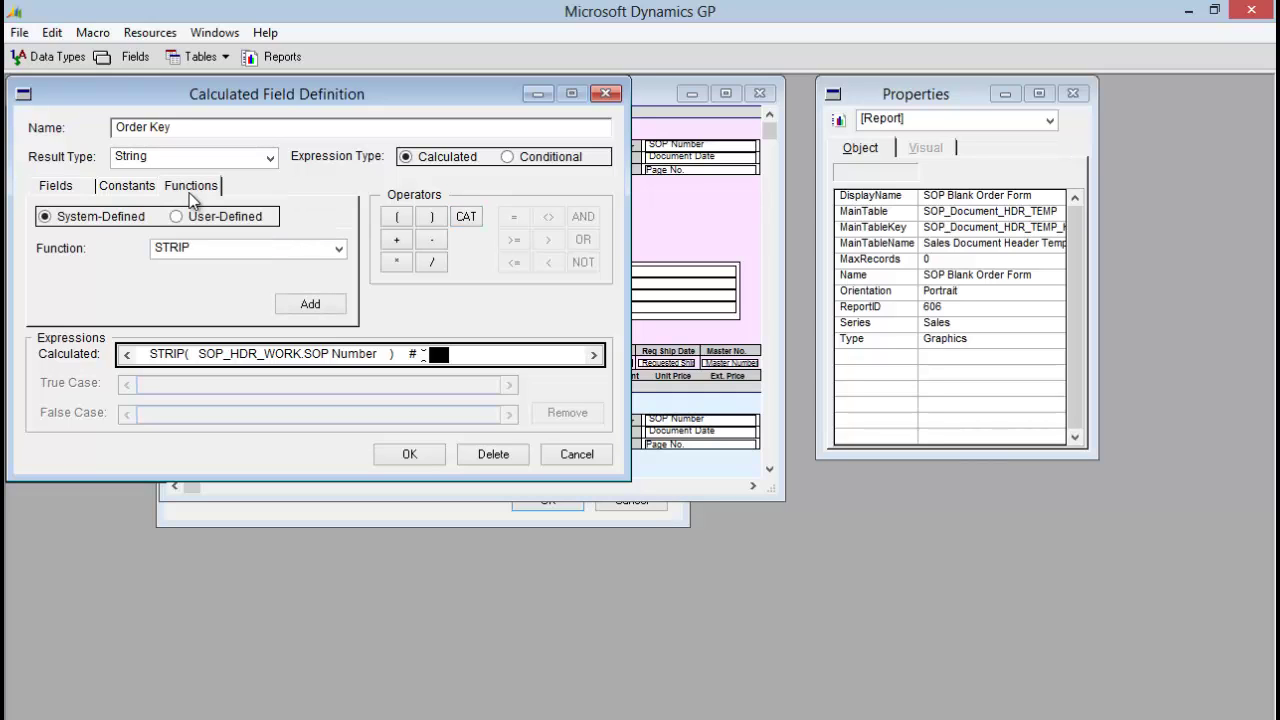
{"action": "left_click", "coordinate": [218, 250]}
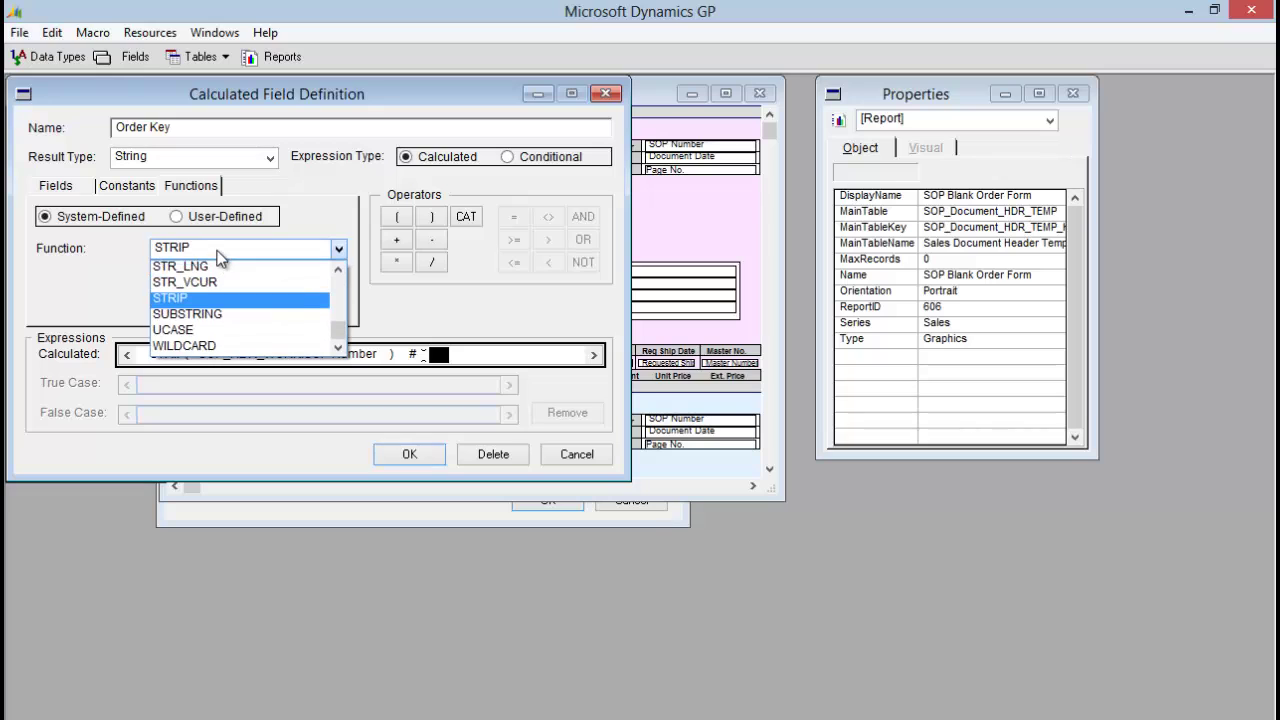
{"action": "key", "text": "Up"}
{"action": "key", "text": "Up"}
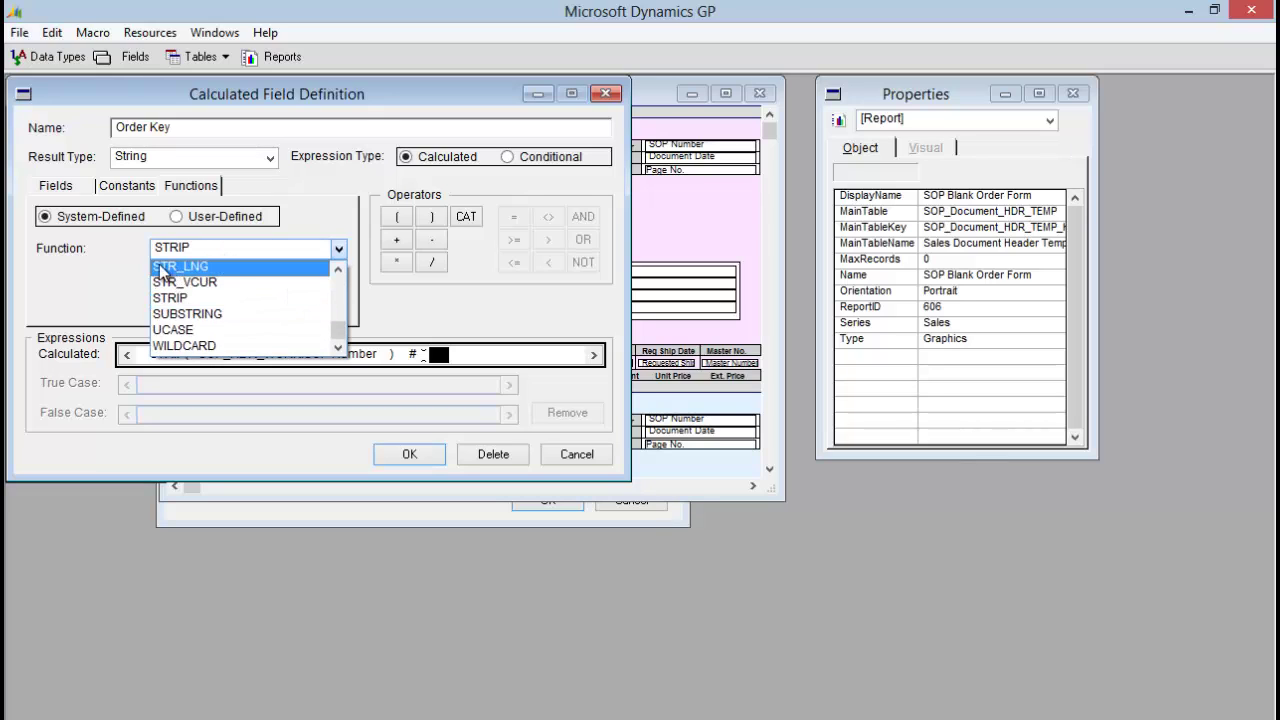
{"action": "left_click", "coordinate": [338, 284]}
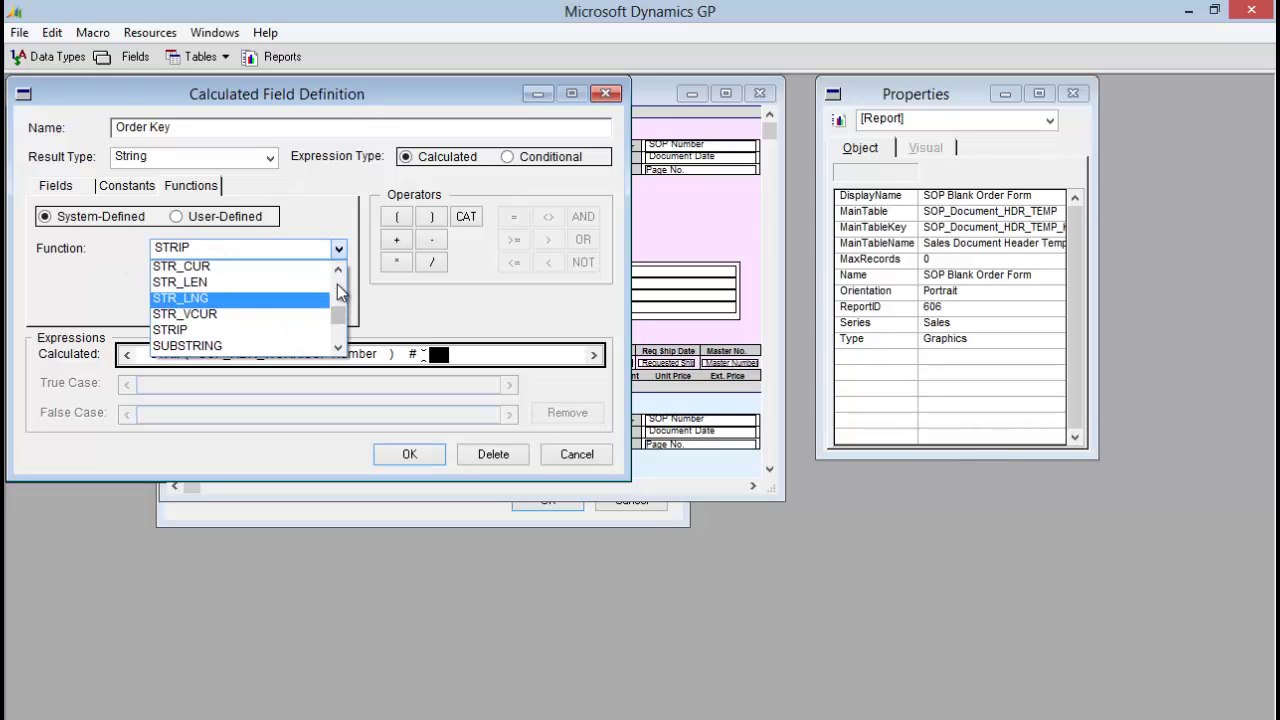
{"action": "left_click", "coordinate": [340, 288]}
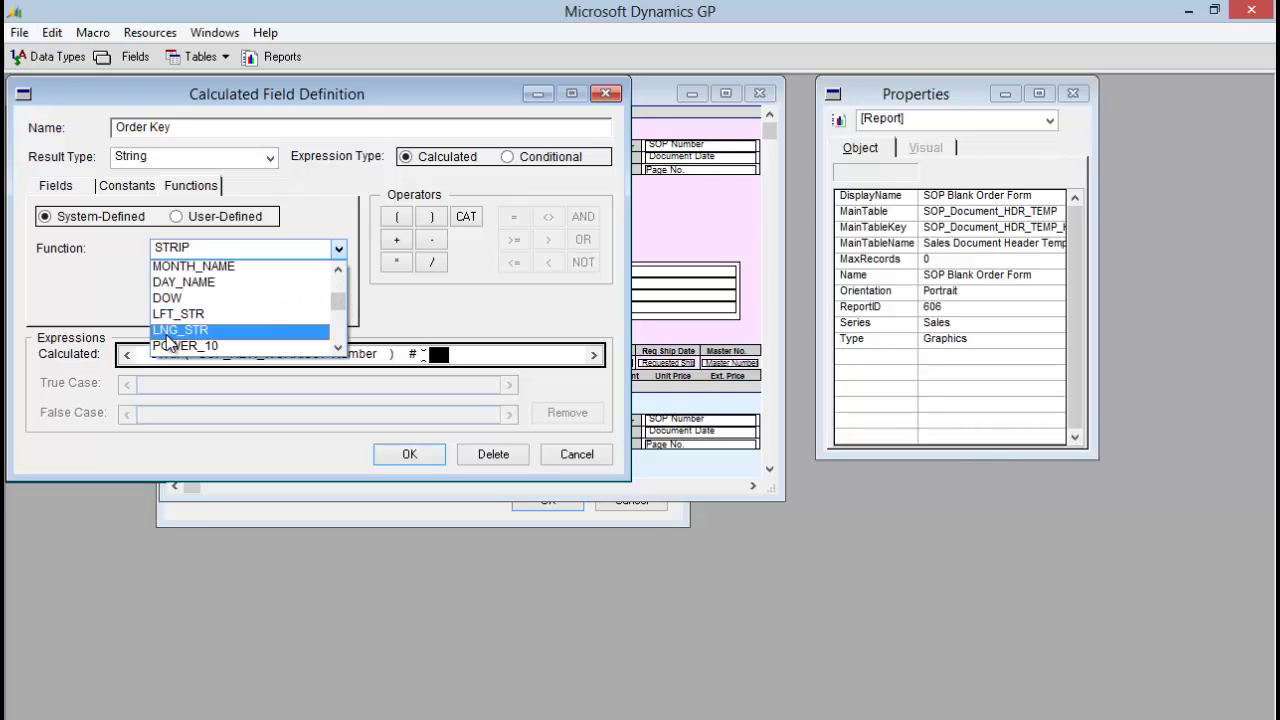
{"action": "left_click", "coordinate": [170, 331]}
{"action": "left_click", "coordinate": [333, 309]}
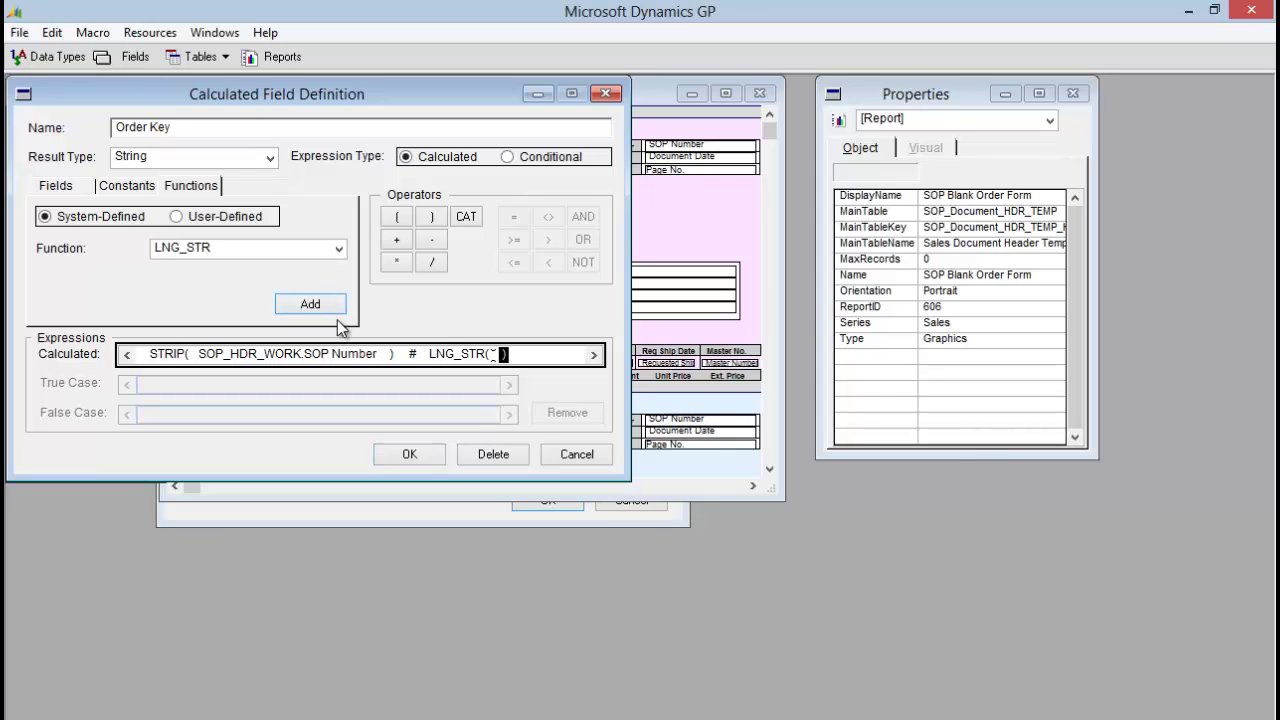
Put Sales Transaction Amounts Work Line Item Sequence inside LNG_STR and save Order Key
{"action": "left_click", "coordinate": [272, 253]}
{"action": "left_click", "coordinate": [80, 193]}
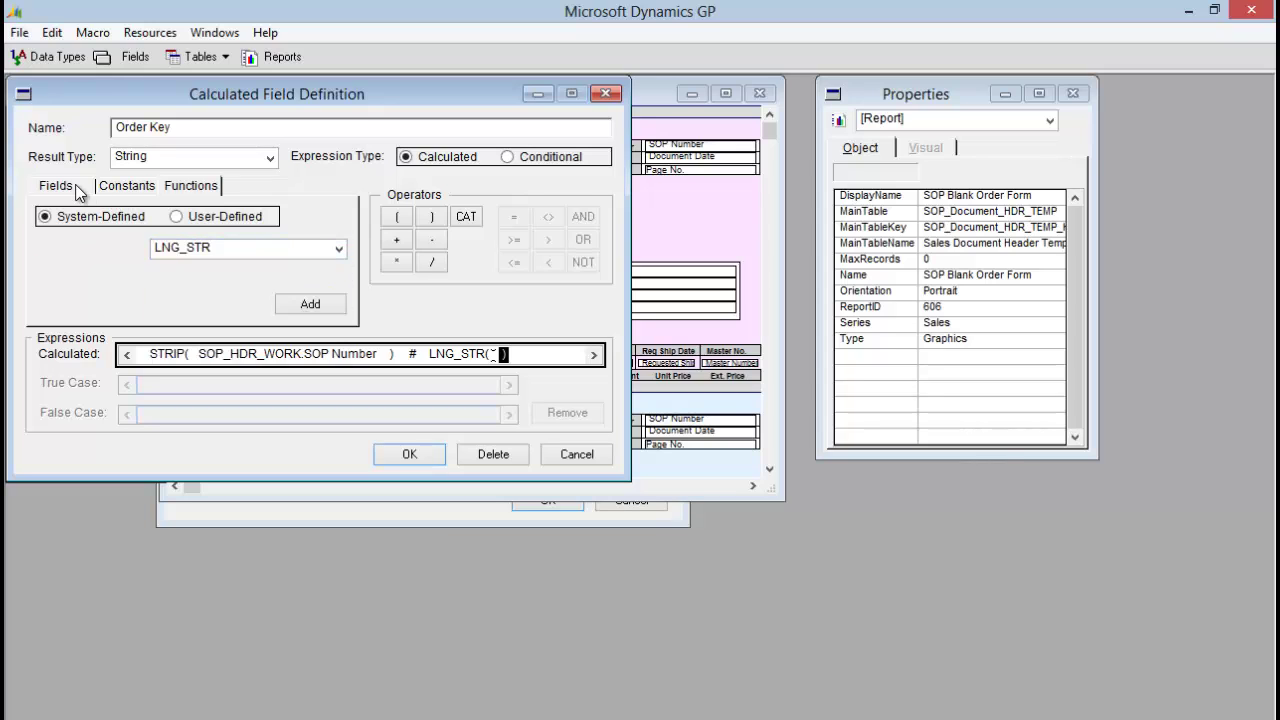
{"action": "left_click", "coordinate": [80, 190]}
{"action": "left_click", "coordinate": [245, 215]}
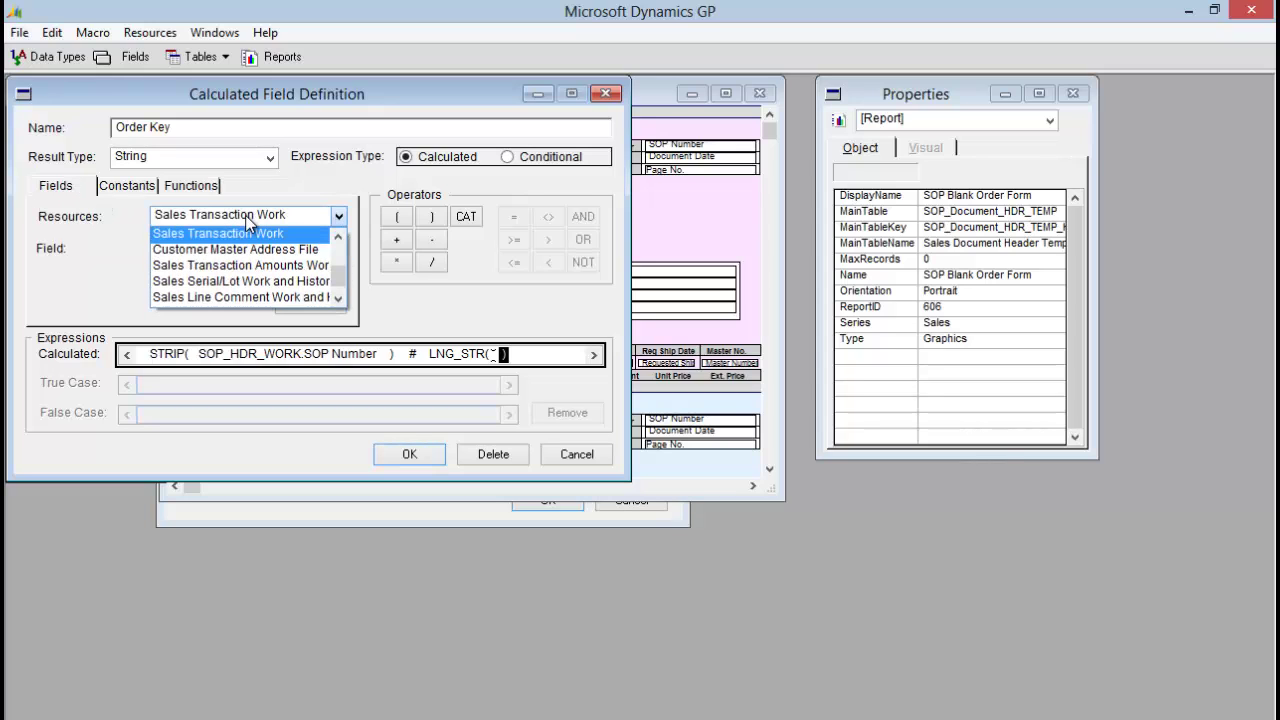
{"action": "left_click", "coordinate": [284, 266]}
{"action": "left_click", "coordinate": [339, 249]}
{"action": "left_click_drag", "start_coordinate": [340, 285], "coordinate": [339, 301]}
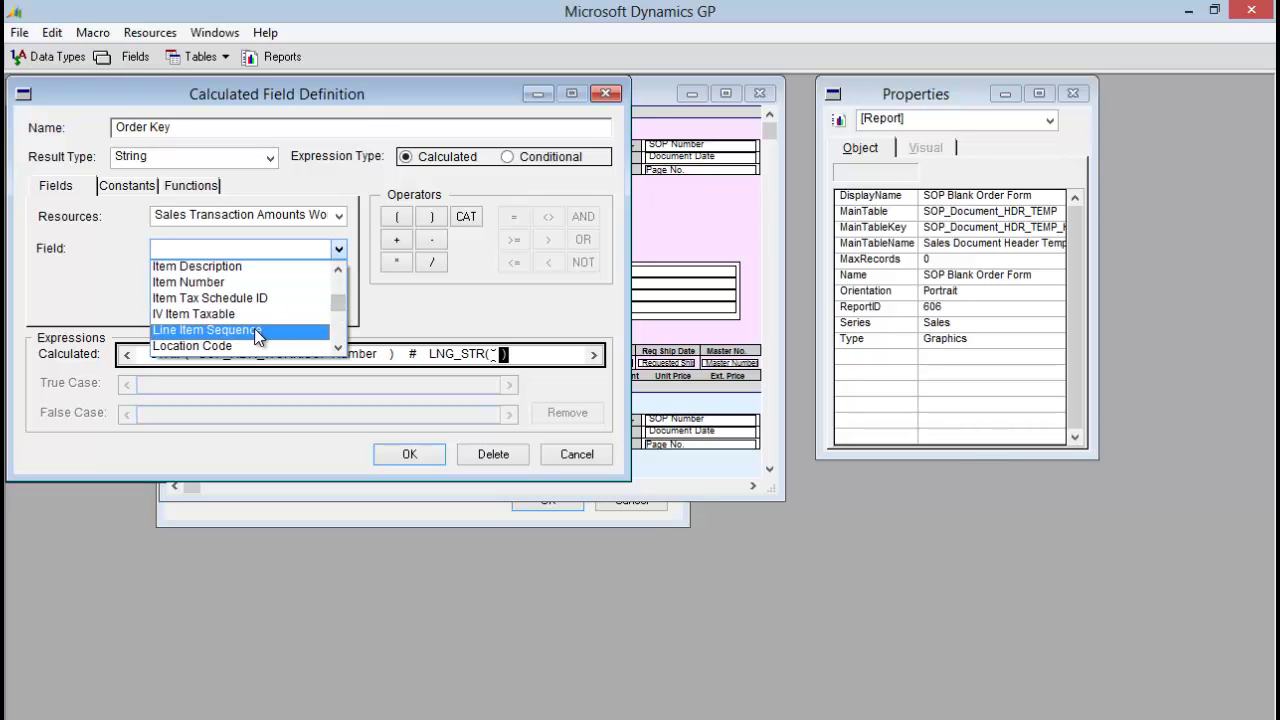
{"action": "left_click", "coordinate": [254, 328]}
{"action": "left_click", "coordinate": [312, 304]}
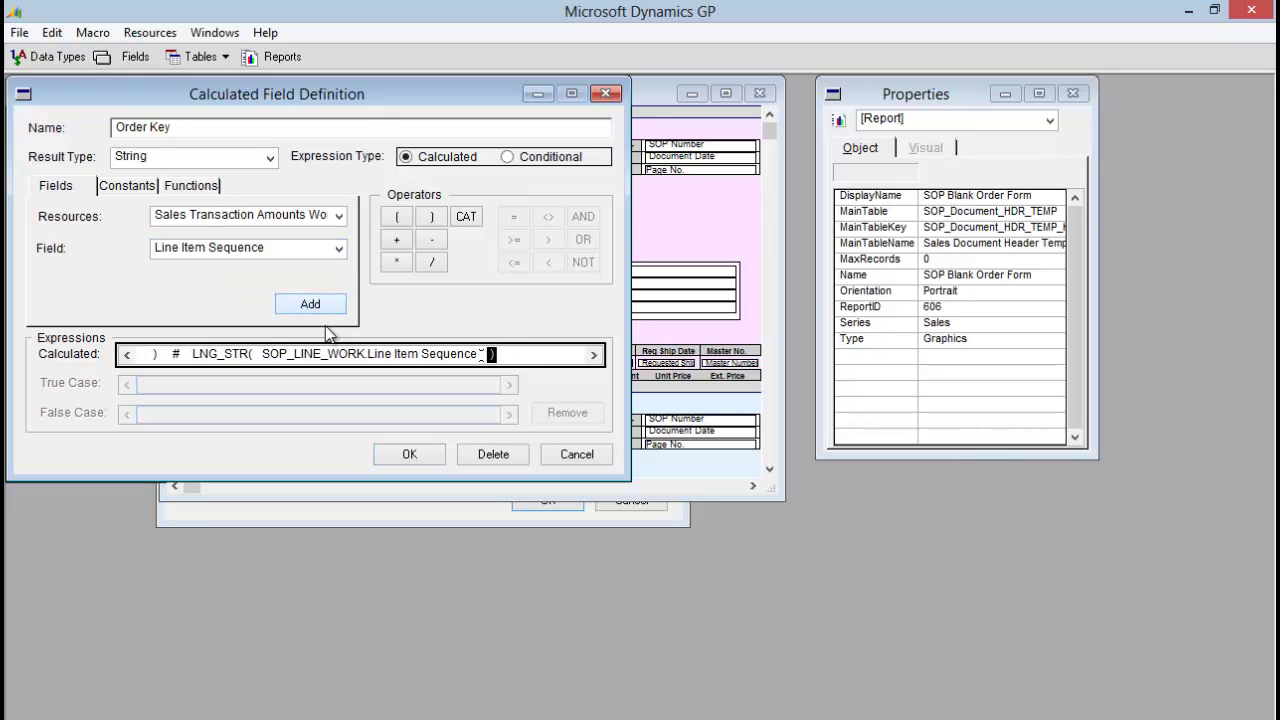
{"action": "left_click", "coordinate": [126, 356]}
{"action": "left_click", "coordinate": [126, 356]}
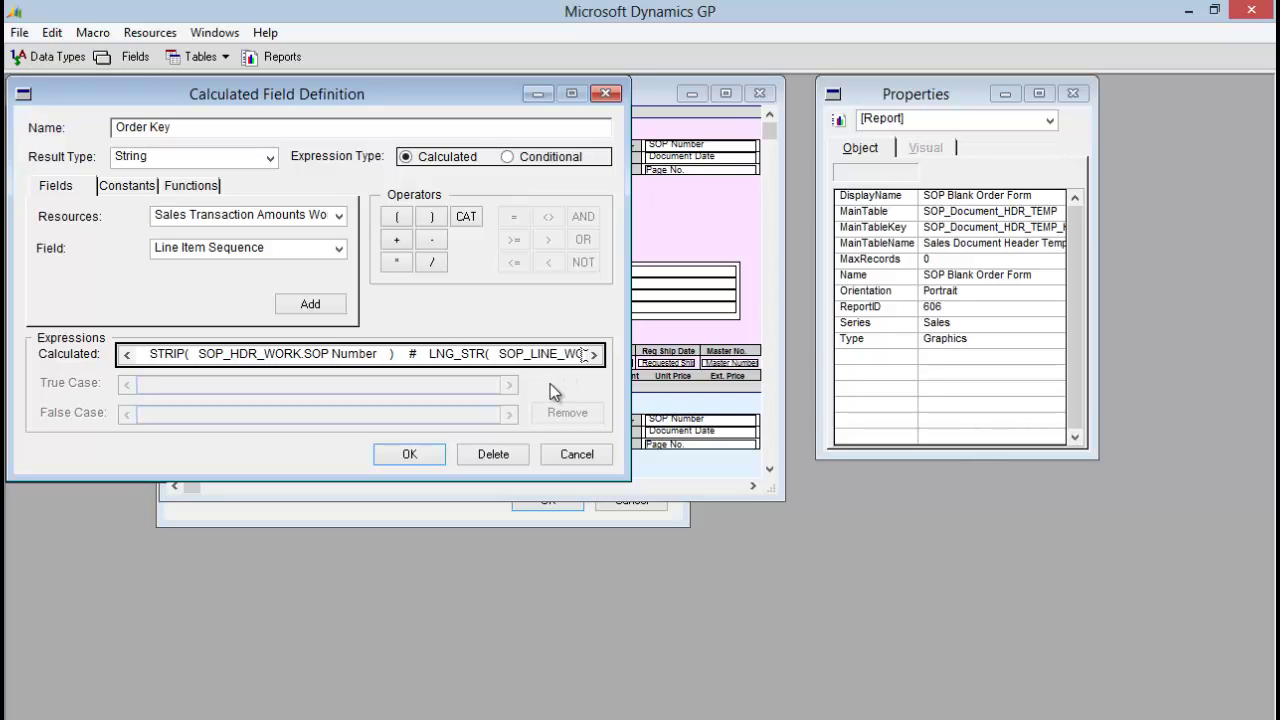
{"action": "left_click", "coordinate": [409, 454]}
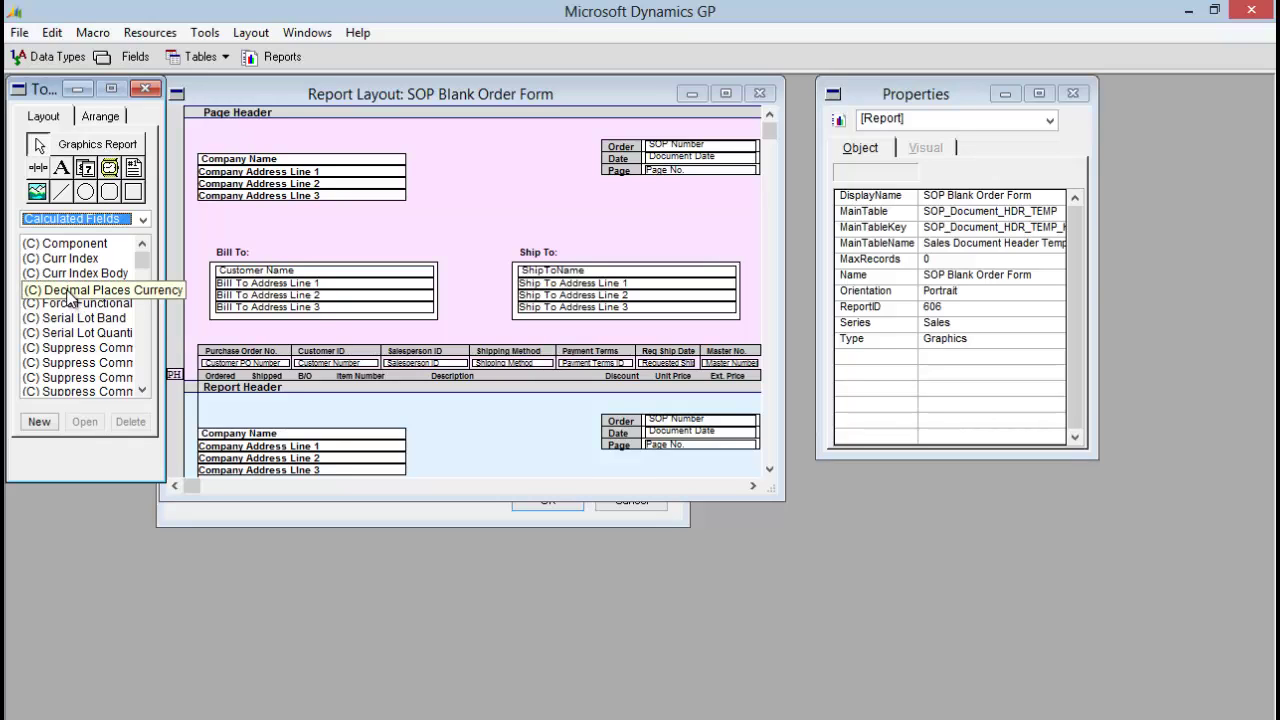
Return to the SOP Blank Order Form layout and its Calculated Fields list
{"action": "left_click", "coordinate": [446, 431]}
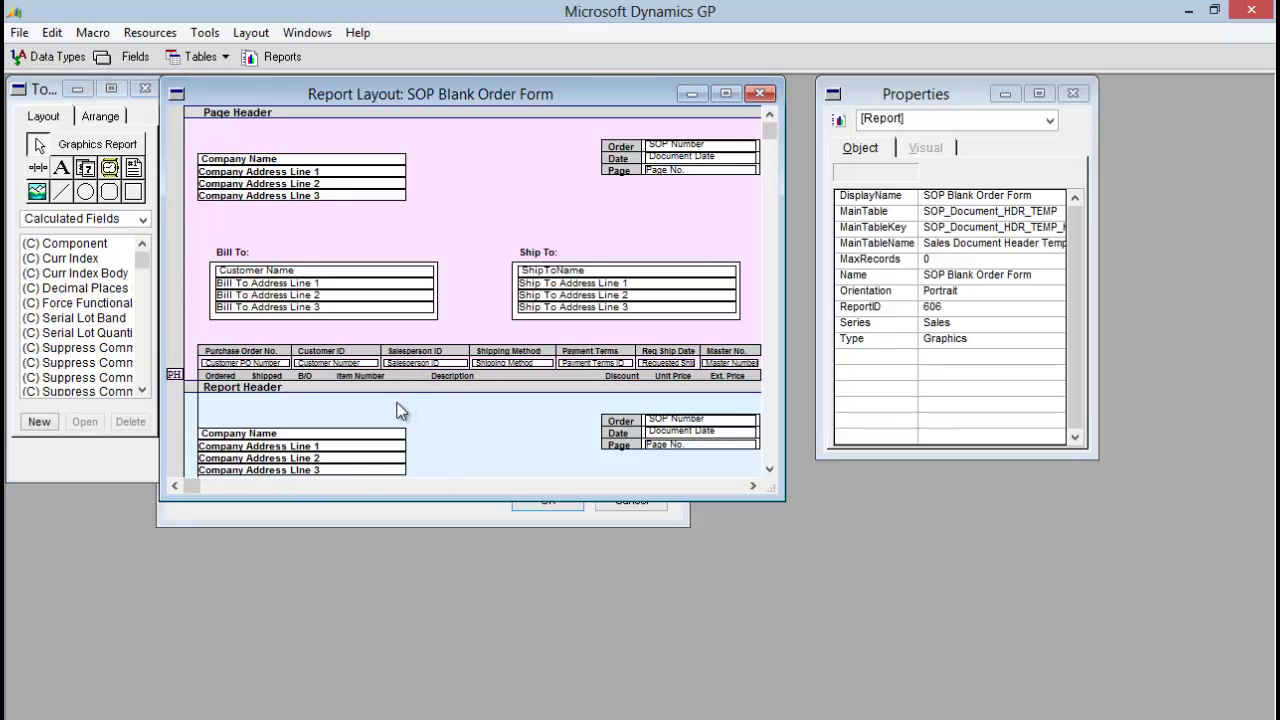
{"action": "left_click", "coordinate": [155, 372]}
Create a new calculated field named 'Order Notes' with a String result type
{"action": "left_click", "coordinate": [38, 424]}
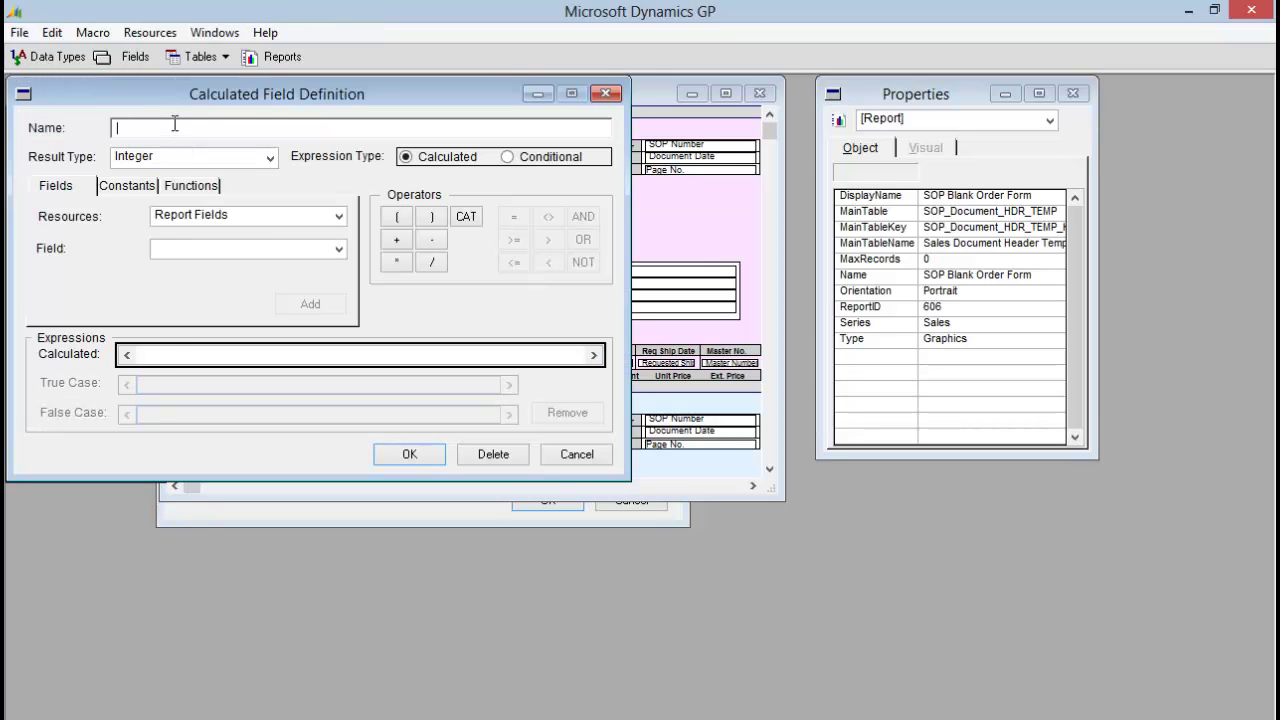
{"action": "type", "text": "Order Notes"}
{"action": "left_click", "coordinate": [162, 161]}
{"action": "left_click", "coordinate": [146, 207]}
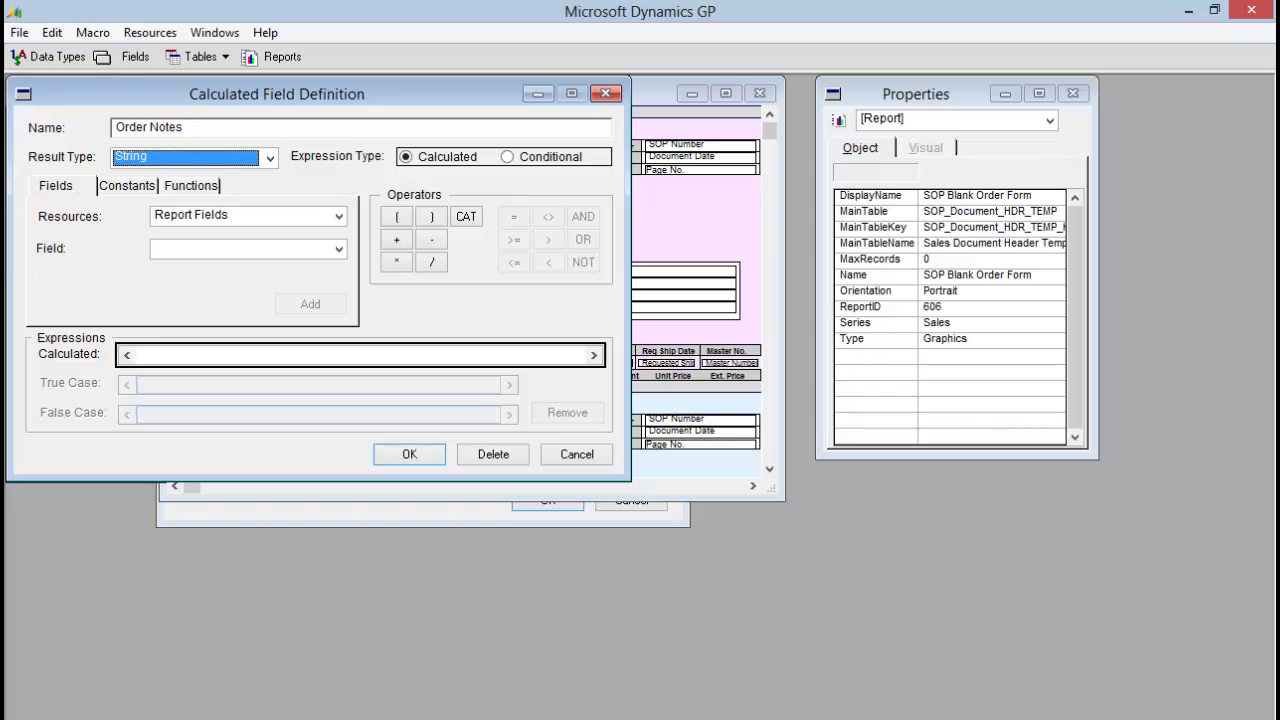
Insert the user-defined System function rw_TableHeaderString into the expression
{"action": "left_click", "coordinate": [200, 188]}
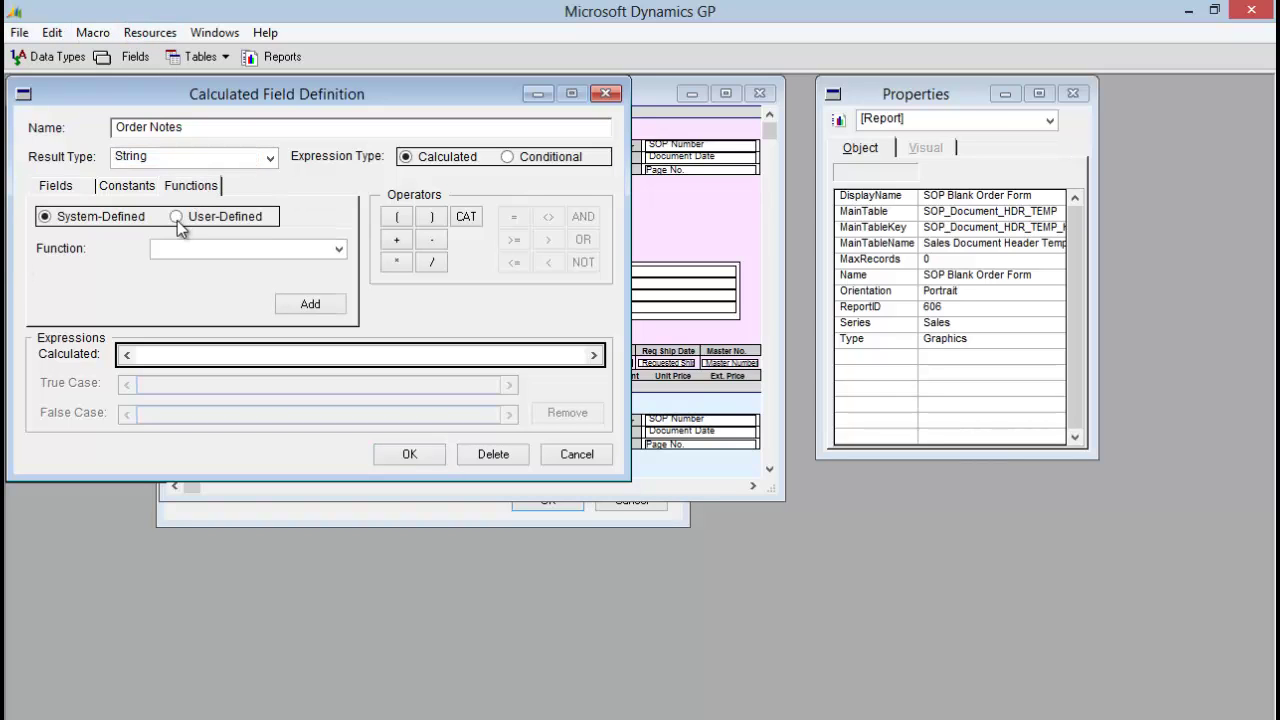
{"action": "left_click", "coordinate": [178, 219]}
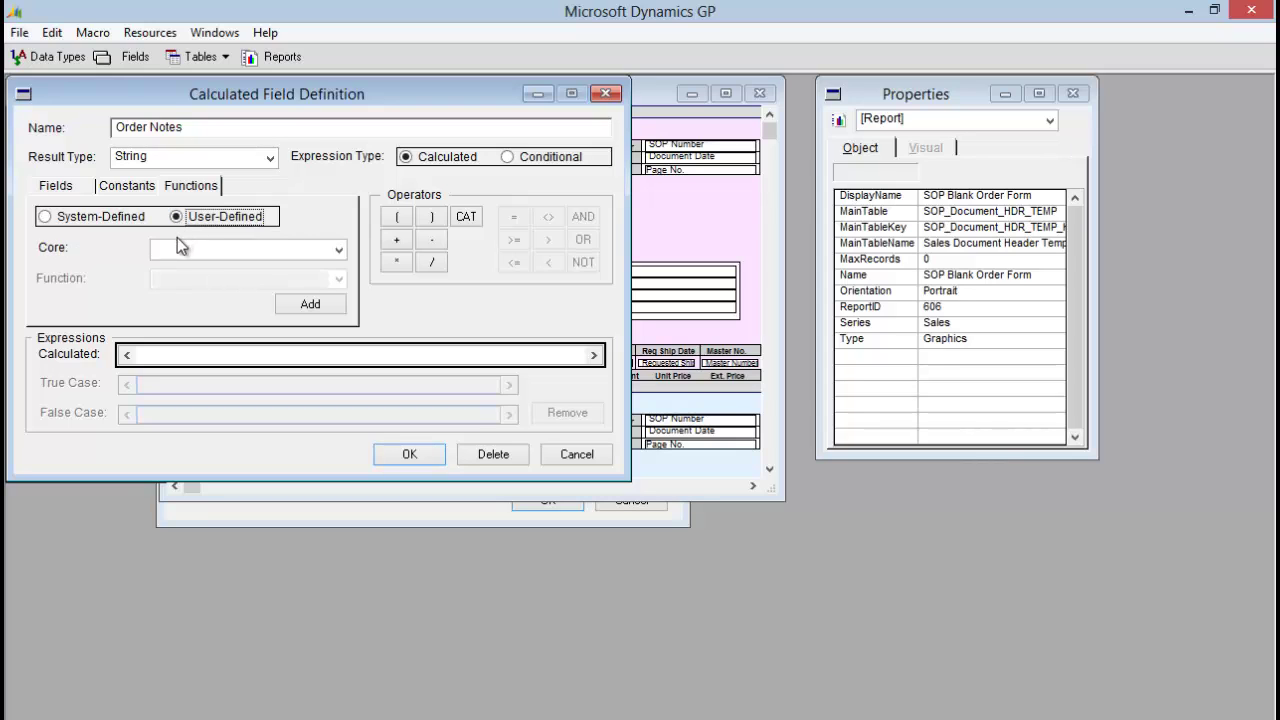
{"action": "left_click", "coordinate": [174, 247]}
{"action": "left_click", "coordinate": [174, 265]}
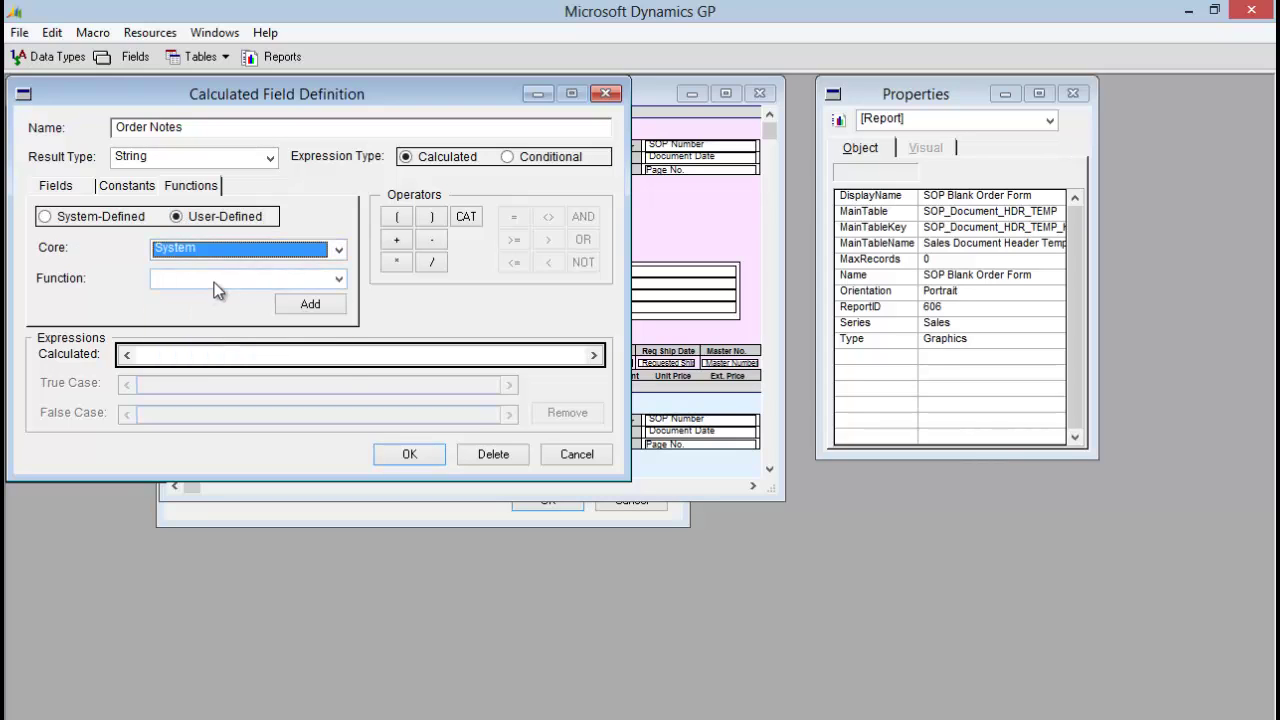
{"action": "left_click", "coordinate": [214, 285]}
{"action": "left_click_drag", "start_coordinate": [338, 316], "coordinate": [339, 359]}
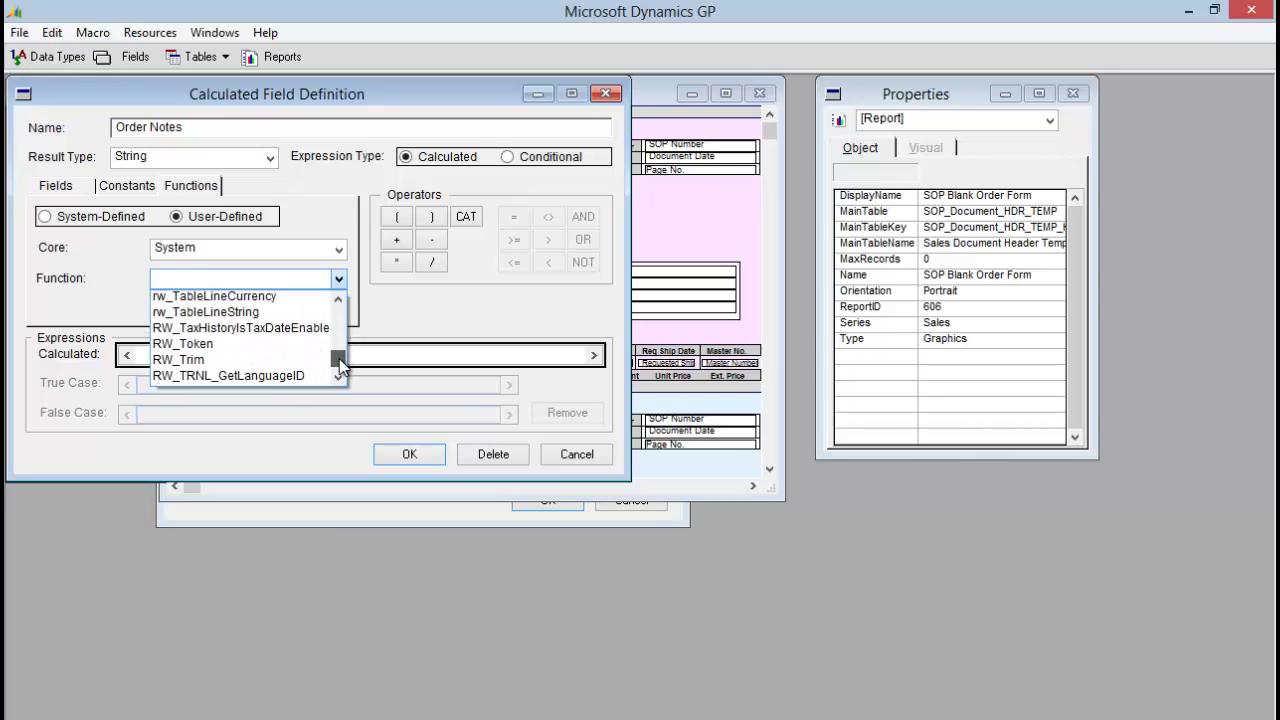
{"action": "scroll", "coordinate": [282, 309], "scroll_direction": "up", "scroll_amount": 2}
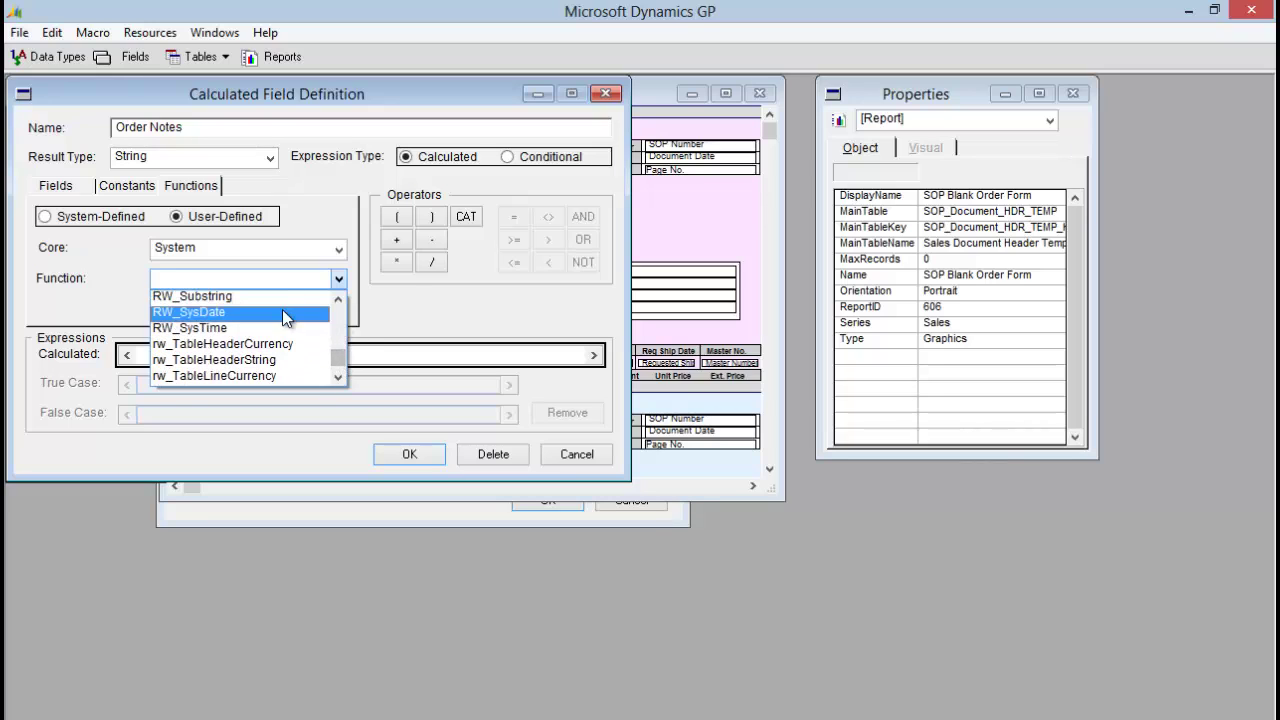
{"action": "left_click", "coordinate": [232, 358]}
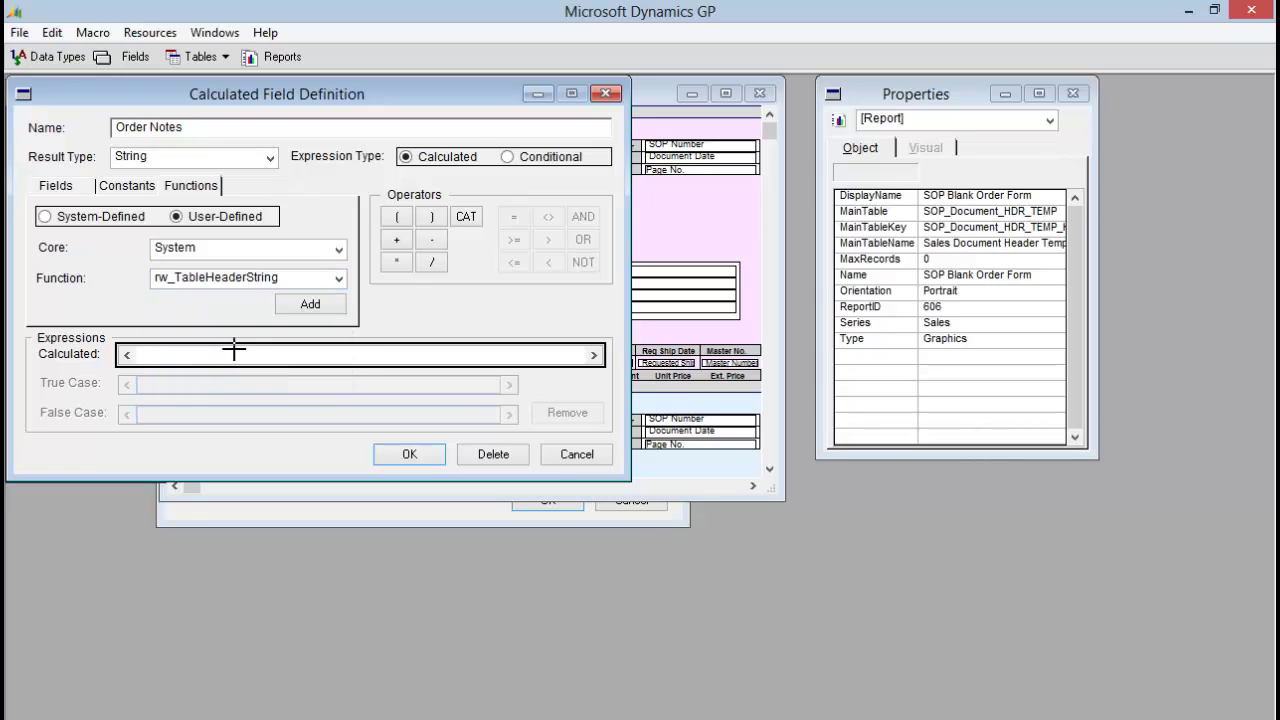
{"action": "left_click", "coordinate": [324, 309]}
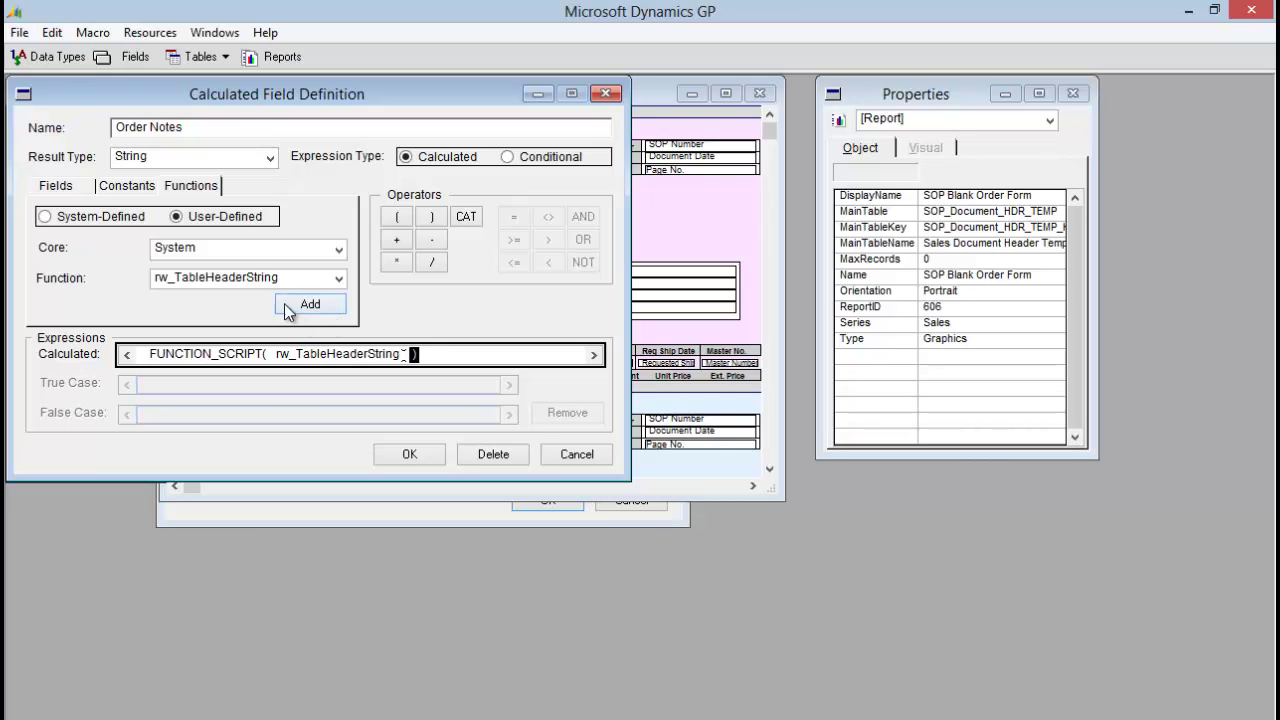
Add the integer constant 3107 to the Order Notes expression
{"action": "left_click", "coordinate": [128, 186]}
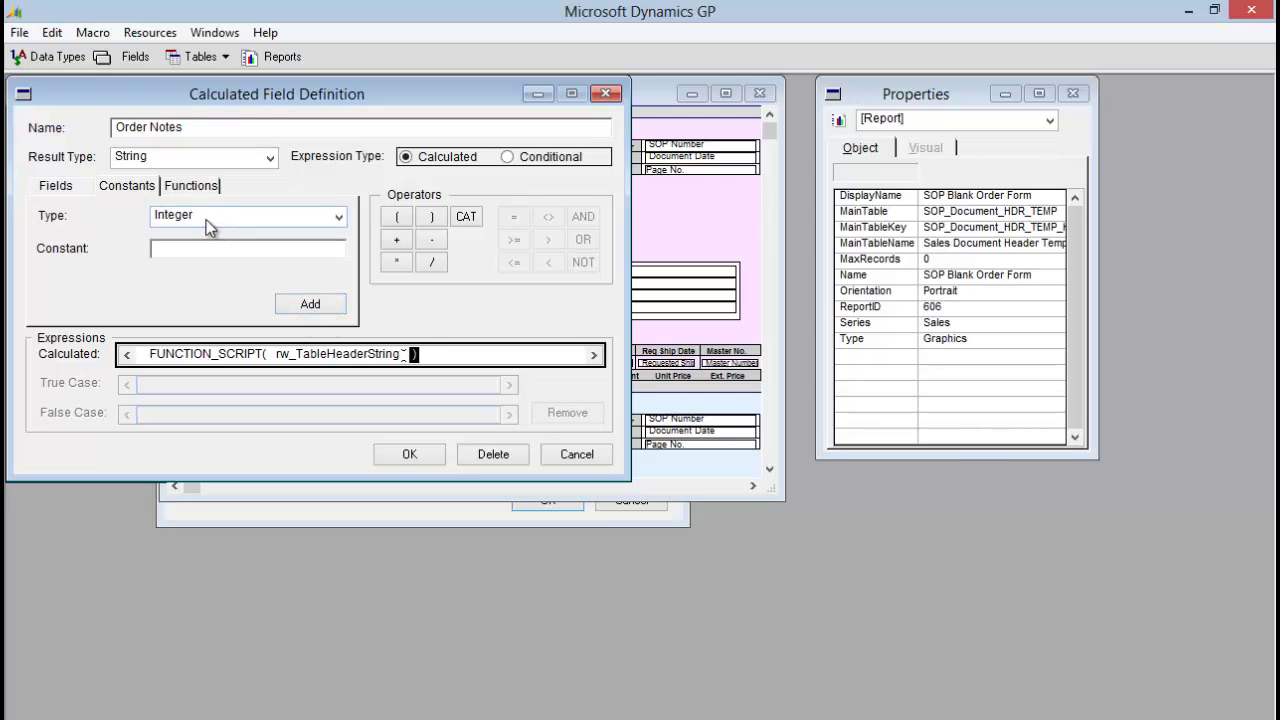
{"action": "left_click", "coordinate": [202, 220]}
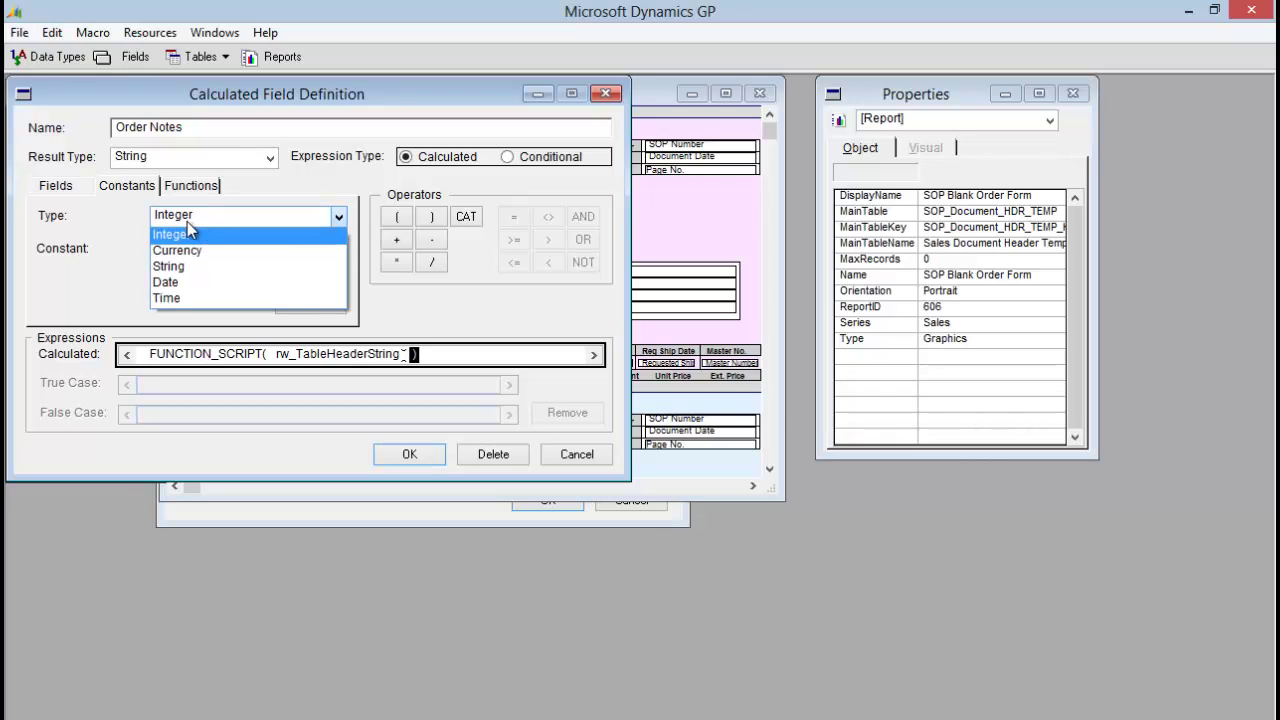
{"action": "left_click", "coordinate": [189, 233]}
{"action": "left_click", "coordinate": [205, 249]}
{"action": "type", "text": "3,107"}
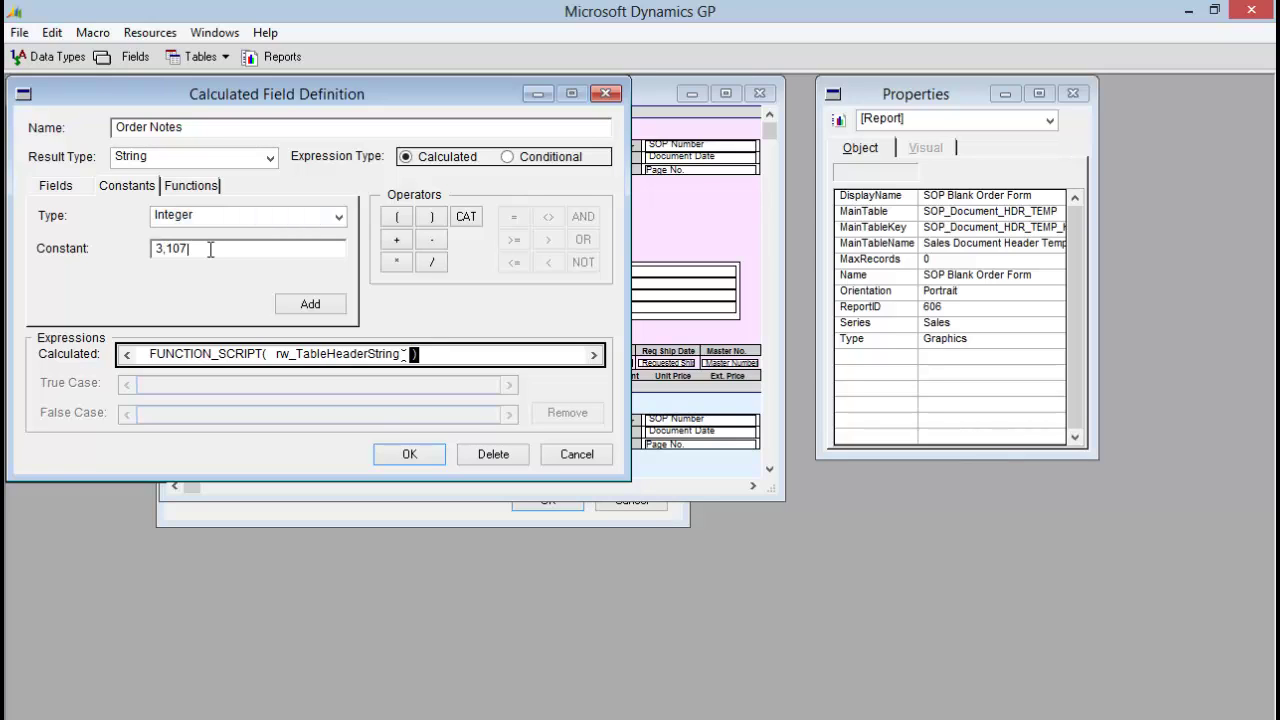
{"action": "left_click", "coordinate": [293, 305]}
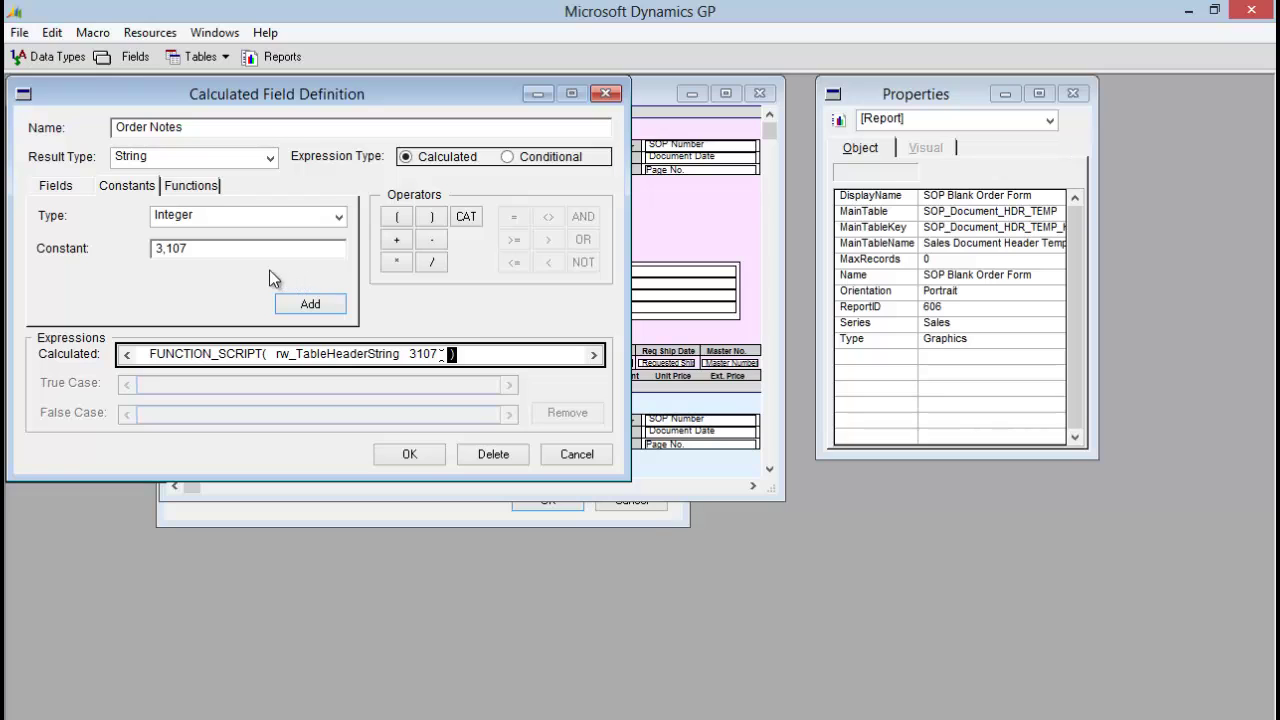
Add the string constant SALES_ORDERS to the expression
{"action": "left_click", "coordinate": [186, 224]}
{"action": "left_click", "coordinate": [177, 261]}
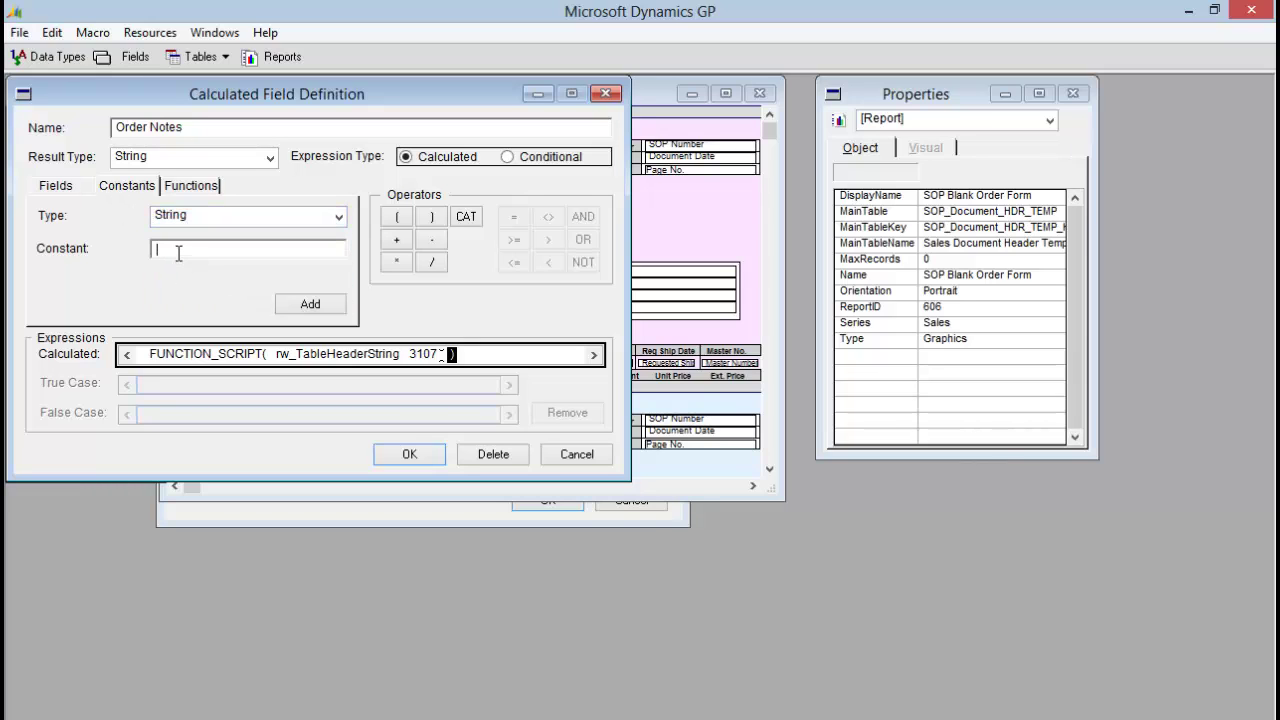
{"action": "type", "text": "SALES_ORDERS"}
{"action": "left_click", "coordinate": [310, 305]}
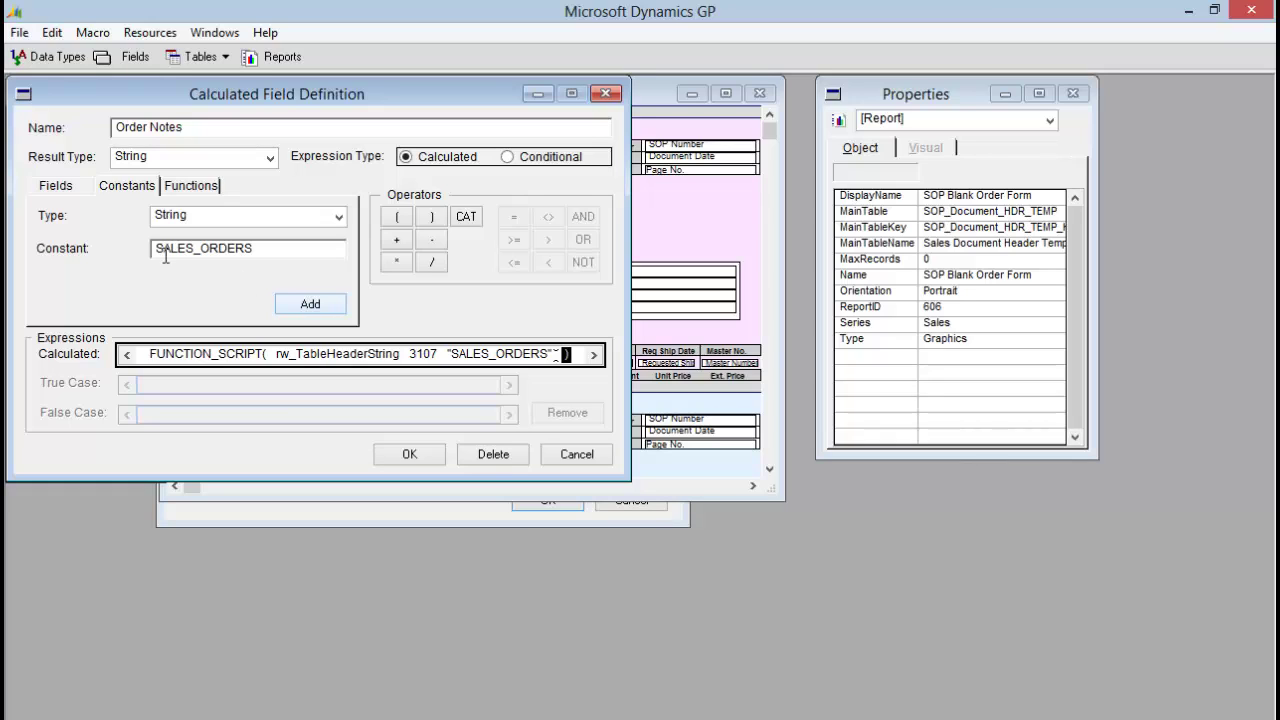
{"action": "left_click", "coordinate": [73, 183]}
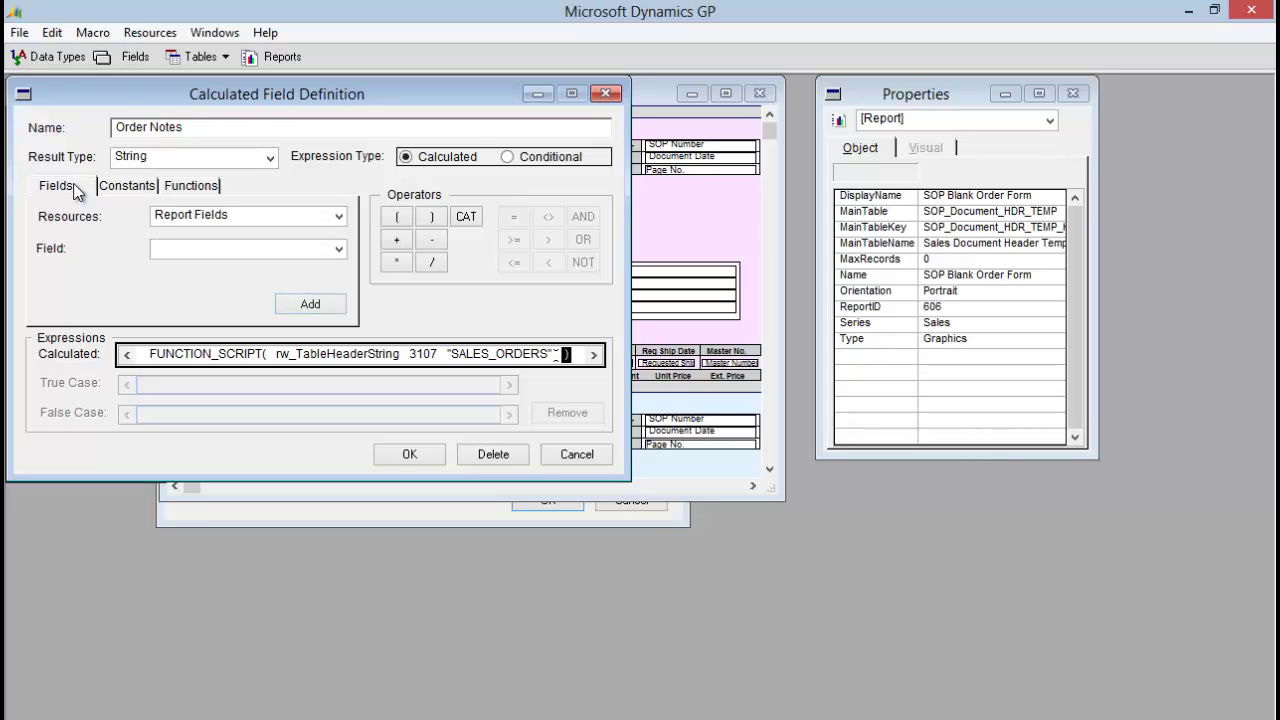
Append the Order Key calculated field to the Order Notes expression
{"action": "left_click", "coordinate": [184, 217]}
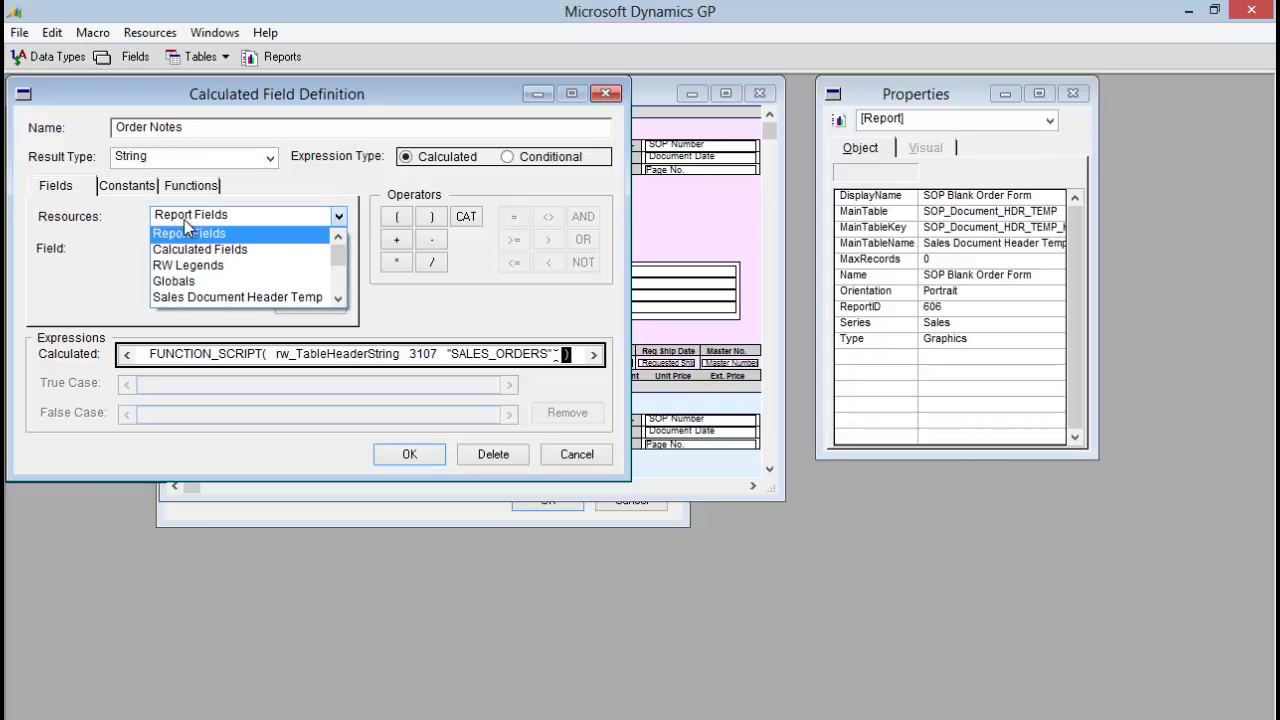
{"action": "left_click", "coordinate": [228, 249]}
{"action": "left_click", "coordinate": [226, 250]}
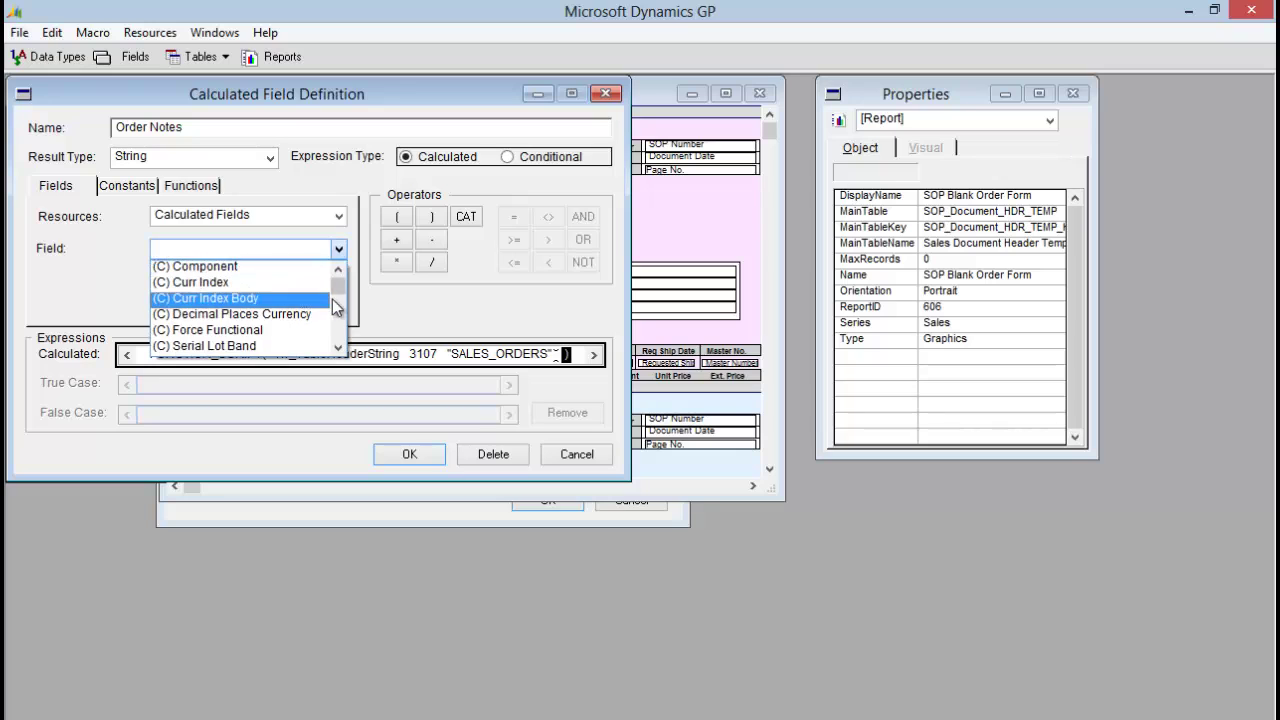
{"action": "left_click_drag", "start_coordinate": [339, 292], "coordinate": [329, 329]}
{"action": "left_click", "coordinate": [222, 333]}
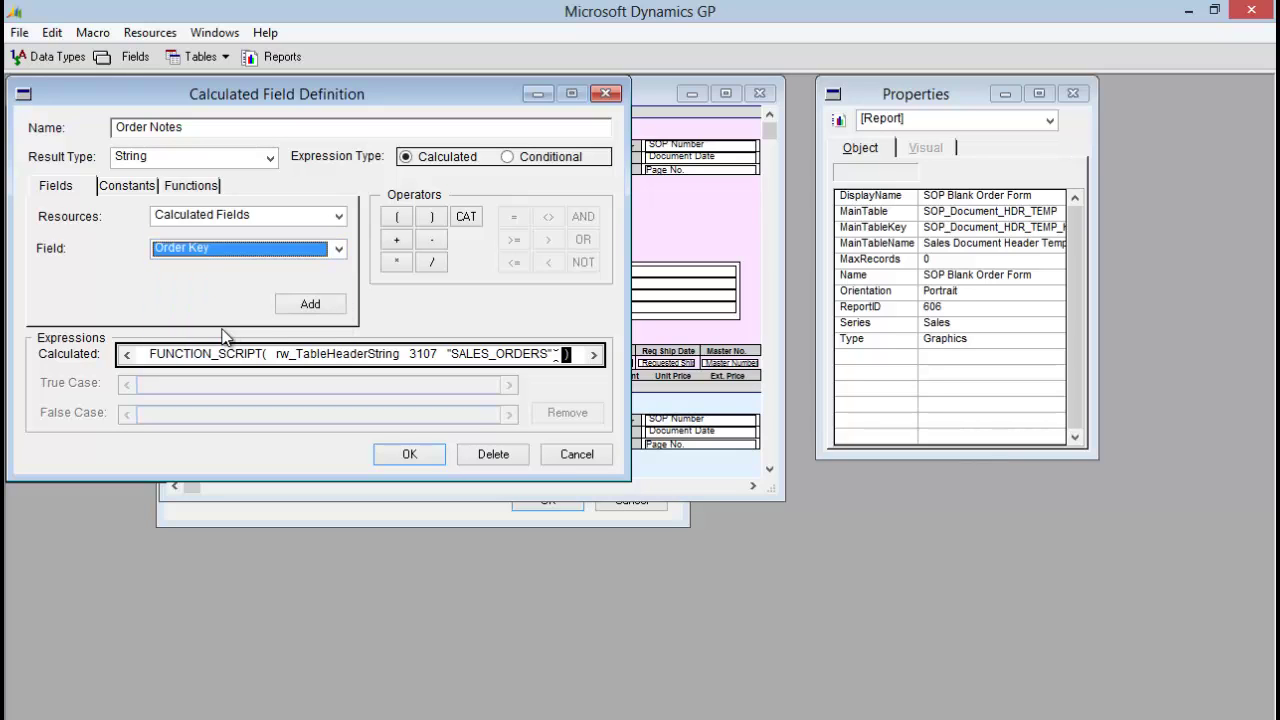
{"action": "left_click", "coordinate": [305, 305]}
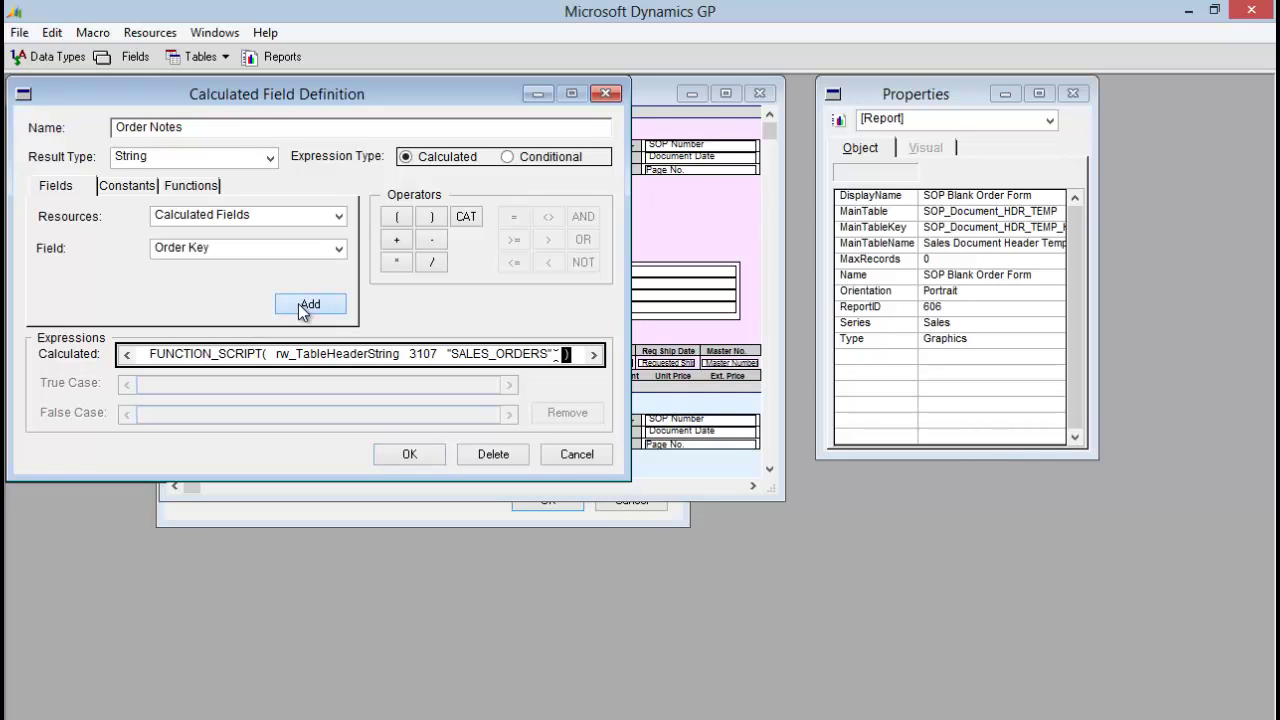
{"action": "left_click", "coordinate": [305, 308]}
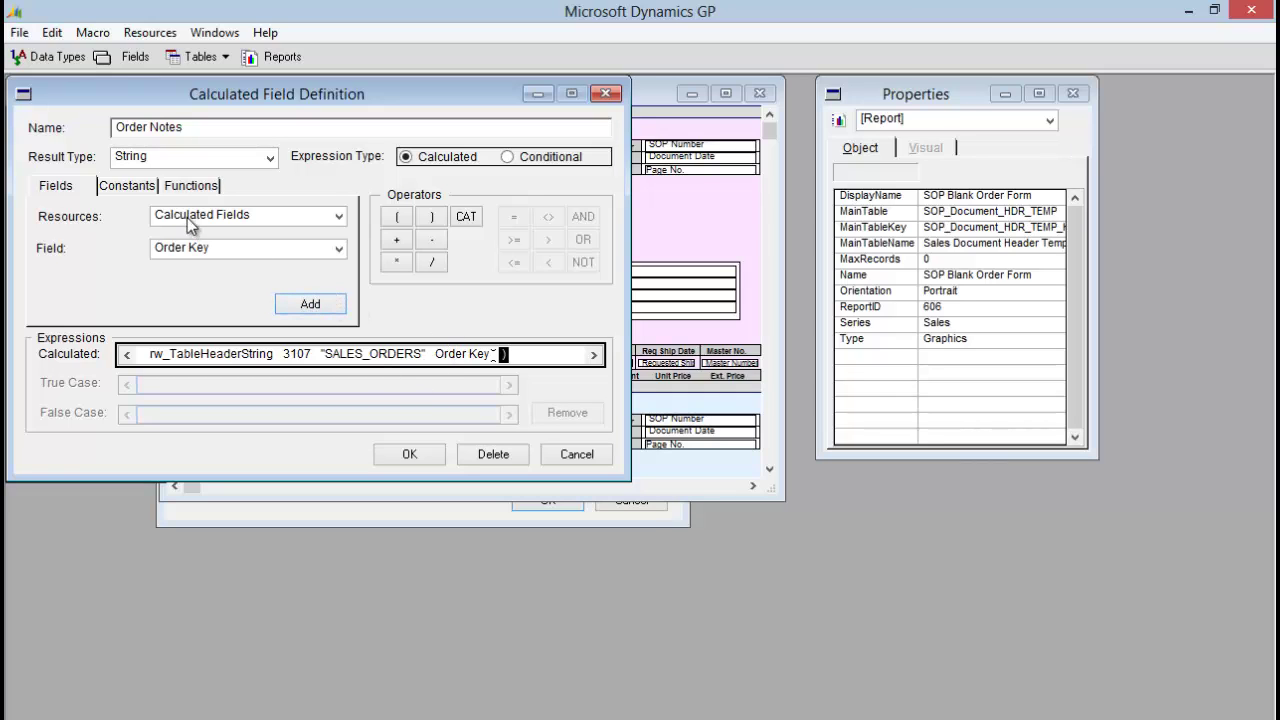
Add integer constants 0 and 2 to the expression and save the Order Notes field
{"action": "left_click", "coordinate": [152, 190]}
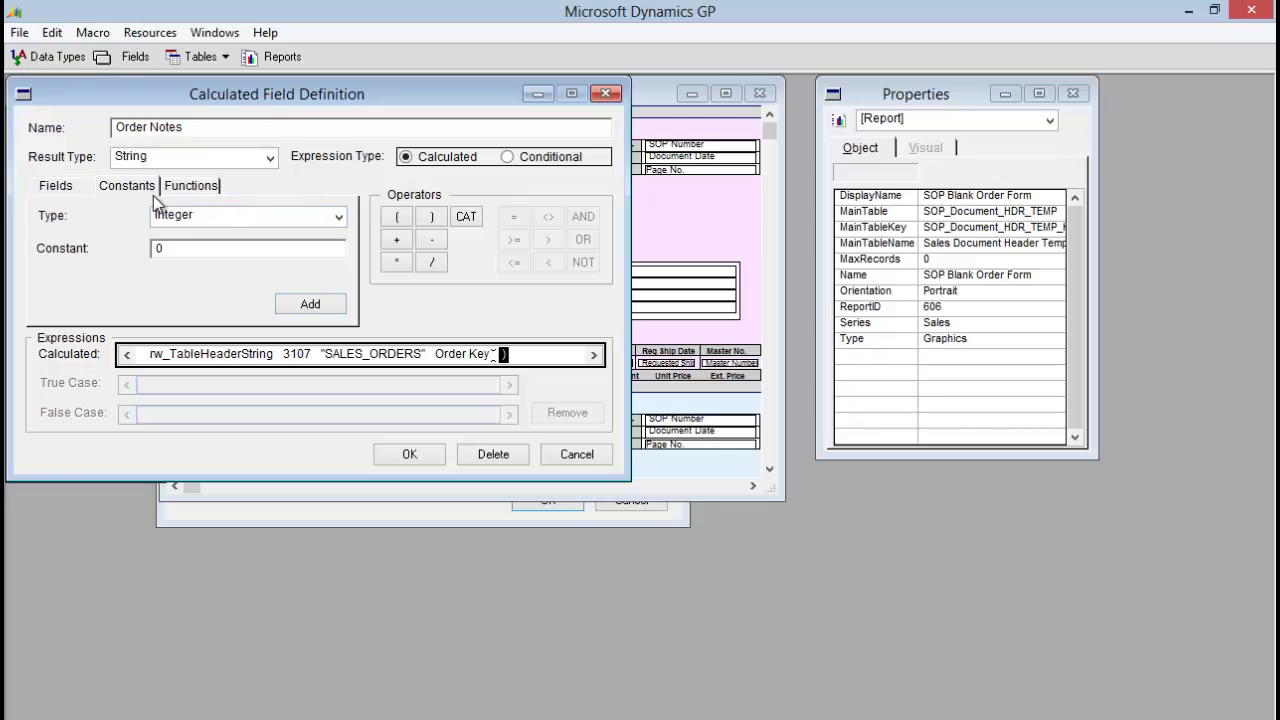
{"action": "left_click", "coordinate": [305, 304]}
{"action": "double_click", "coordinate": [158, 249]}
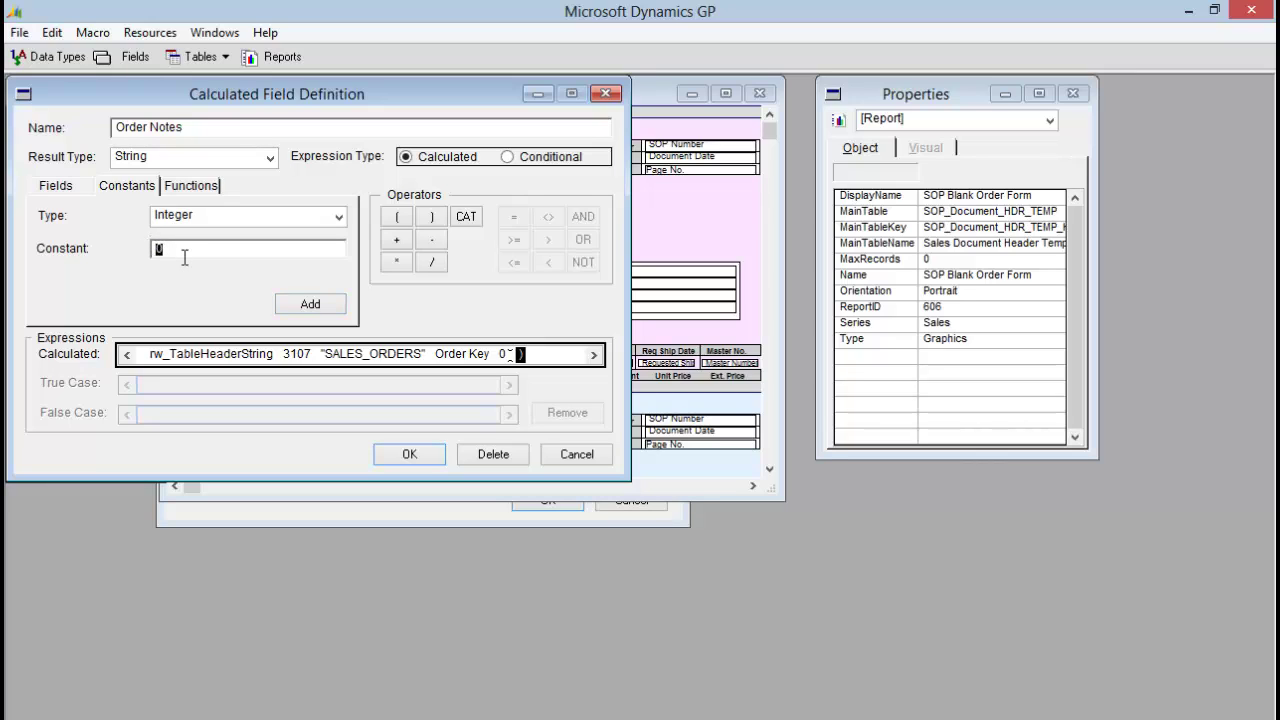
{"action": "type", "text": "2"}
{"action": "left_click", "coordinate": [317, 302]}
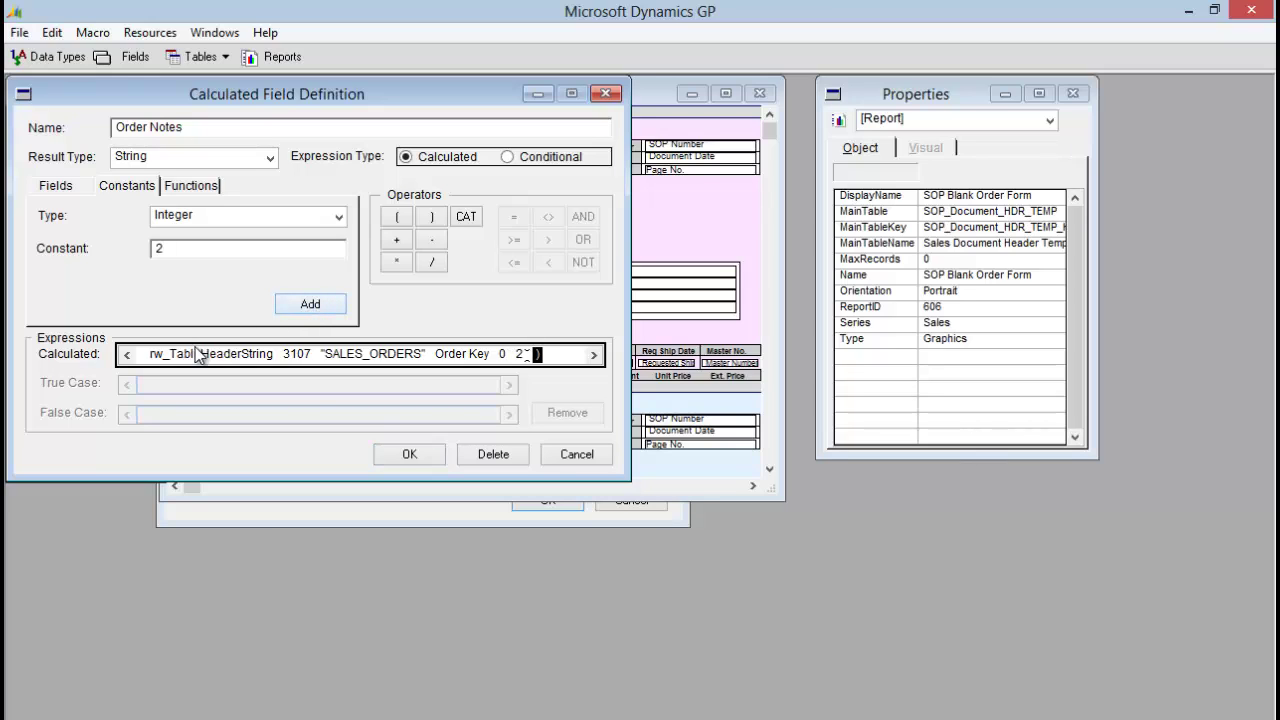
{"action": "left_click", "coordinate": [127, 355]}
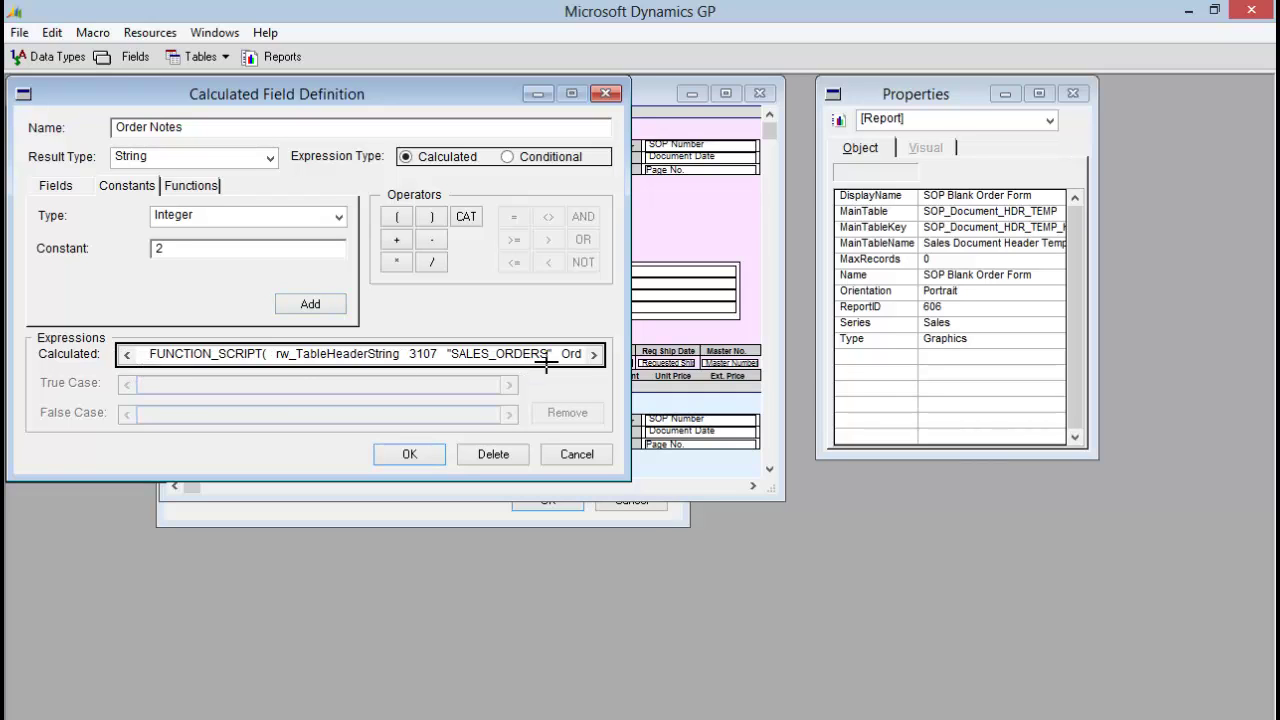
{"action": "left_click", "coordinate": [594, 355]}
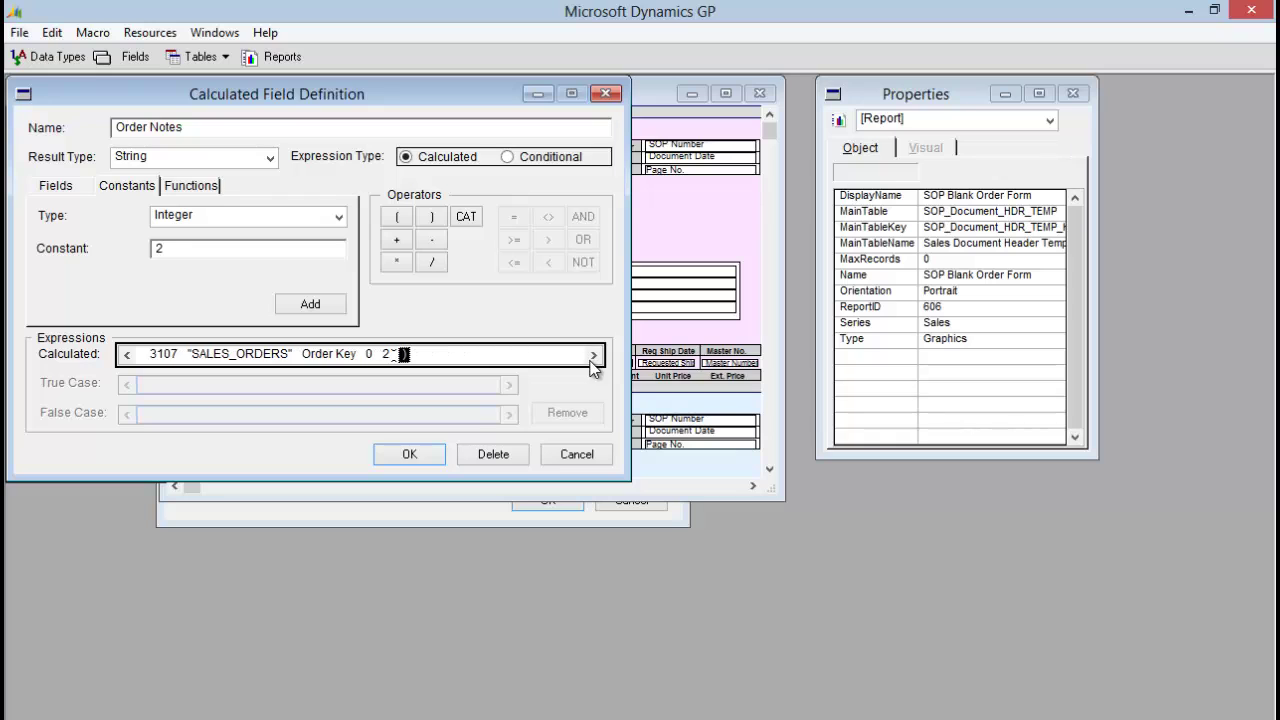
{"action": "left_click", "coordinate": [410, 455]}
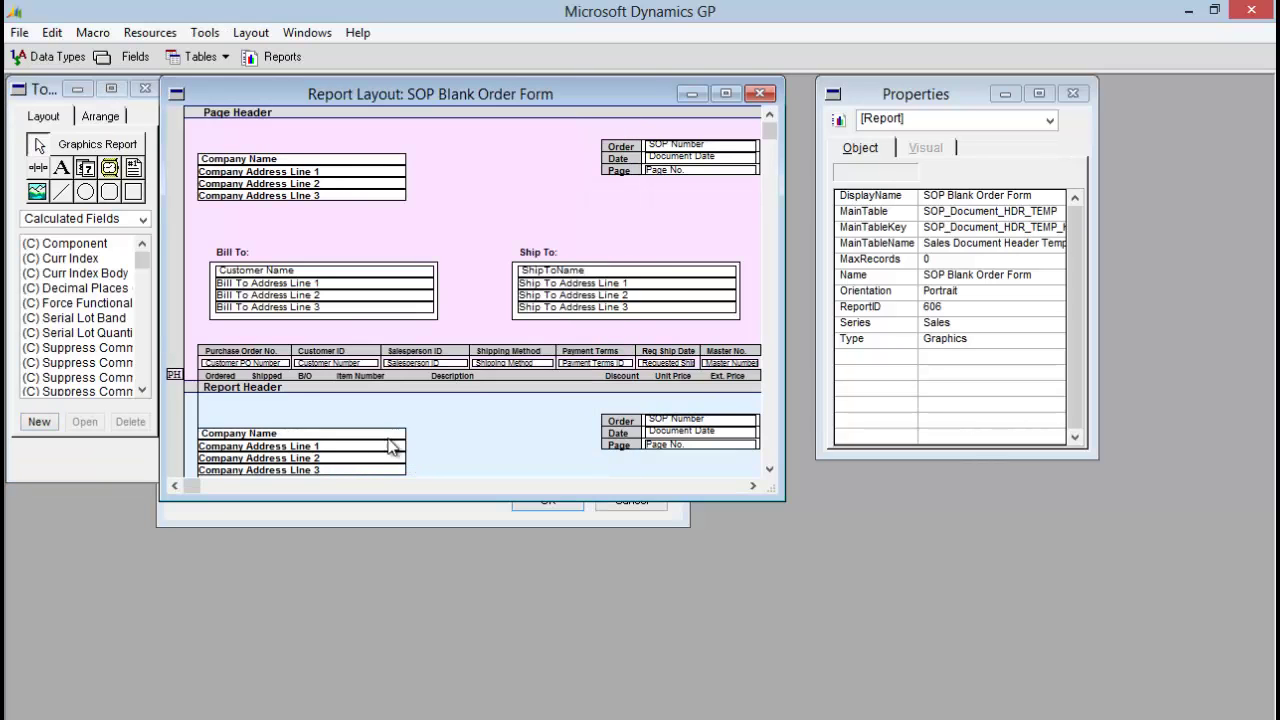
Drag the Order Notes calculated field into the H2 - Item section beside Order Placed By
{"action": "left_click_drag", "start_coordinate": [142, 258], "coordinate": [140, 358]}
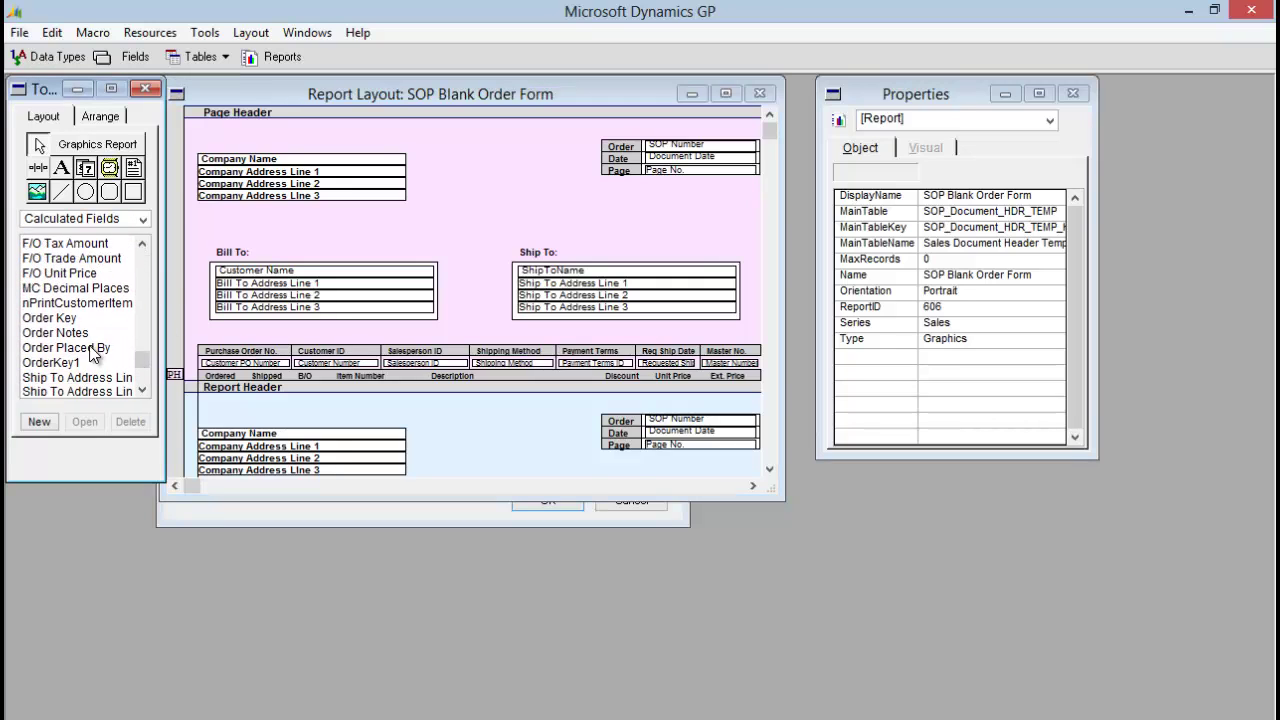
{"action": "left_click", "coordinate": [68, 336]}
{"action": "left_click", "coordinate": [527, 411]}
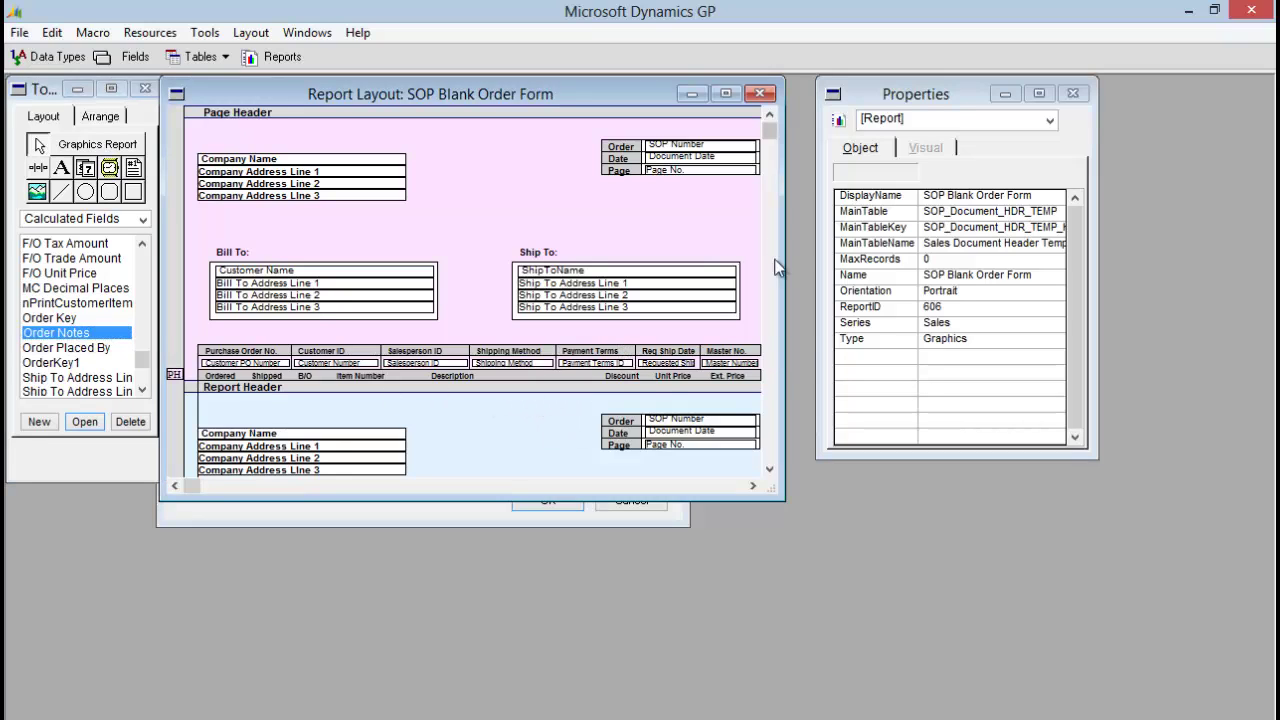
{"action": "scroll", "coordinate": [768, 403], "scroll_direction": "down", "scroll_amount": 3}
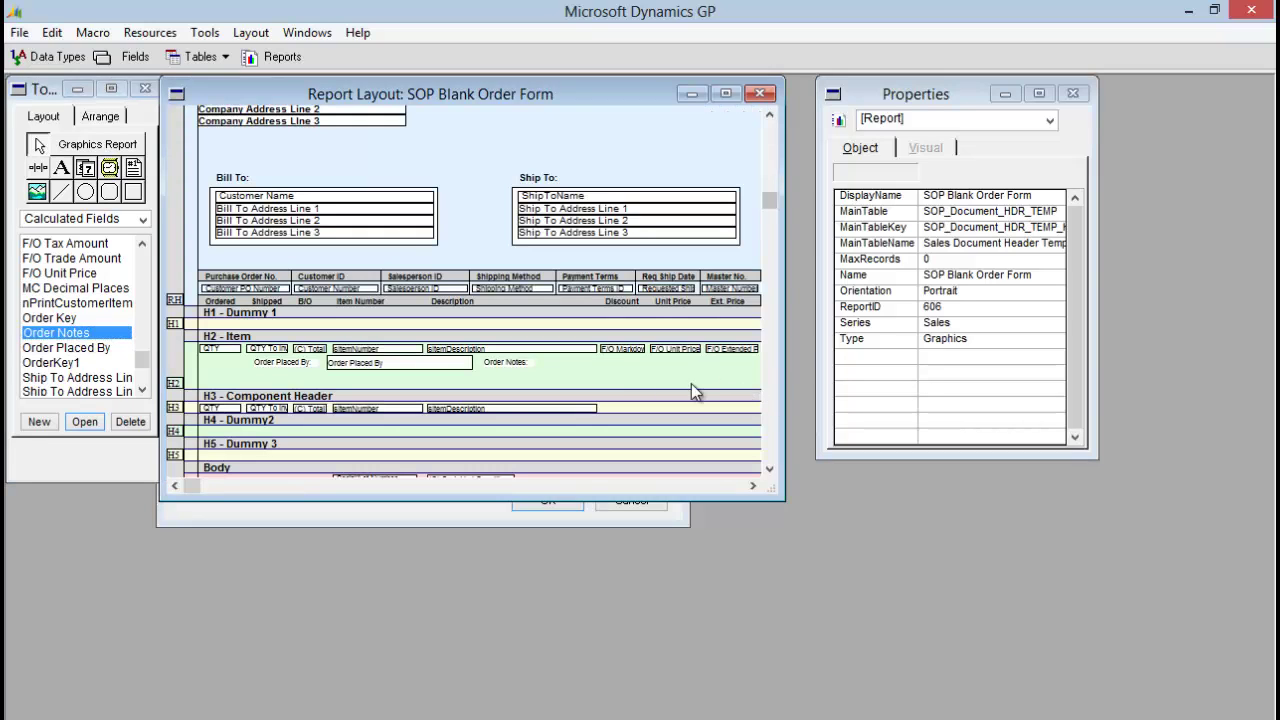
{"action": "left_click_drag", "start_coordinate": [96, 333], "coordinate": [538, 355]}
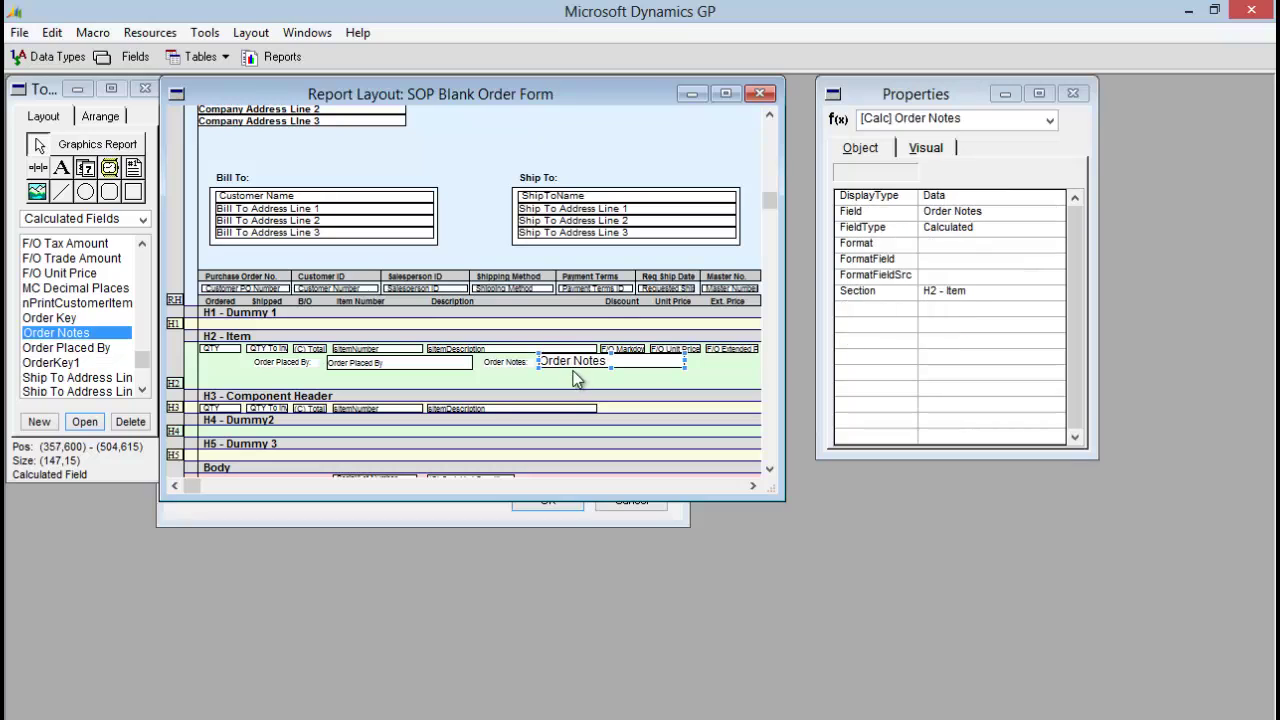
Set the Order Notes field's font size to 8, then close the report layout
{"action": "left_click", "coordinate": [918, 190]}
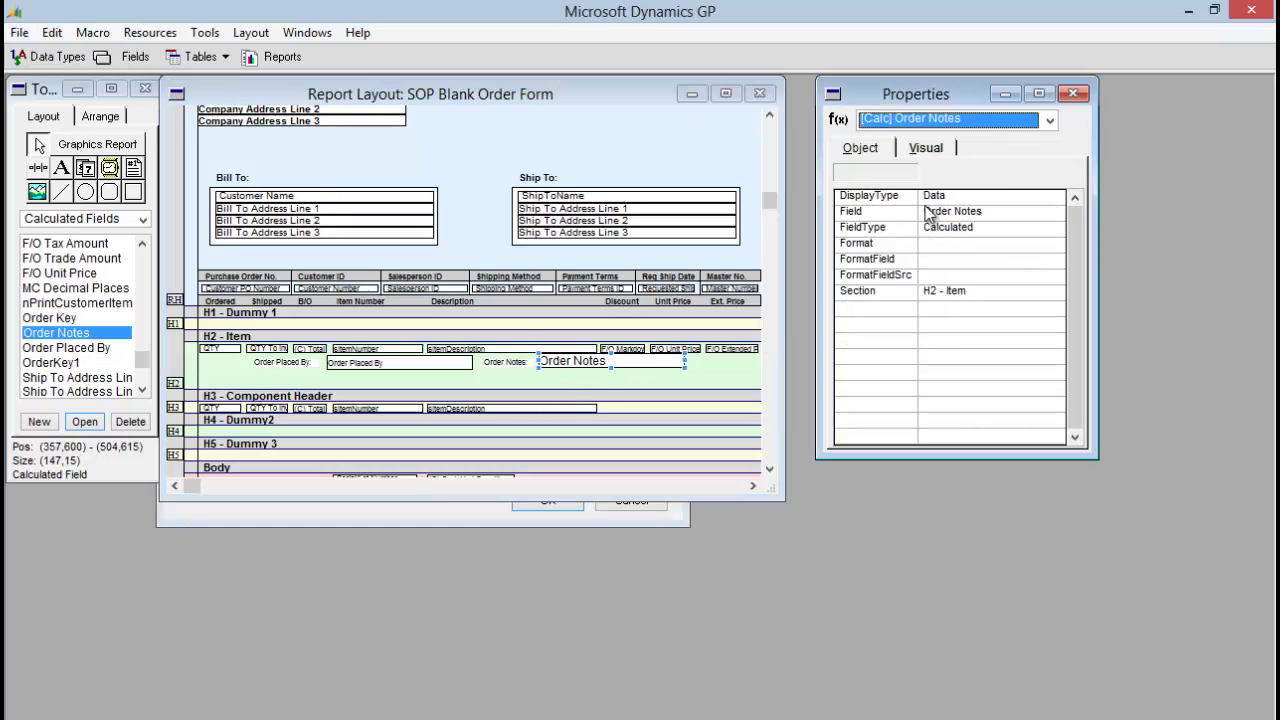
{"action": "left_click", "coordinate": [925, 147]}
{"action": "left_click", "coordinate": [945, 290]}
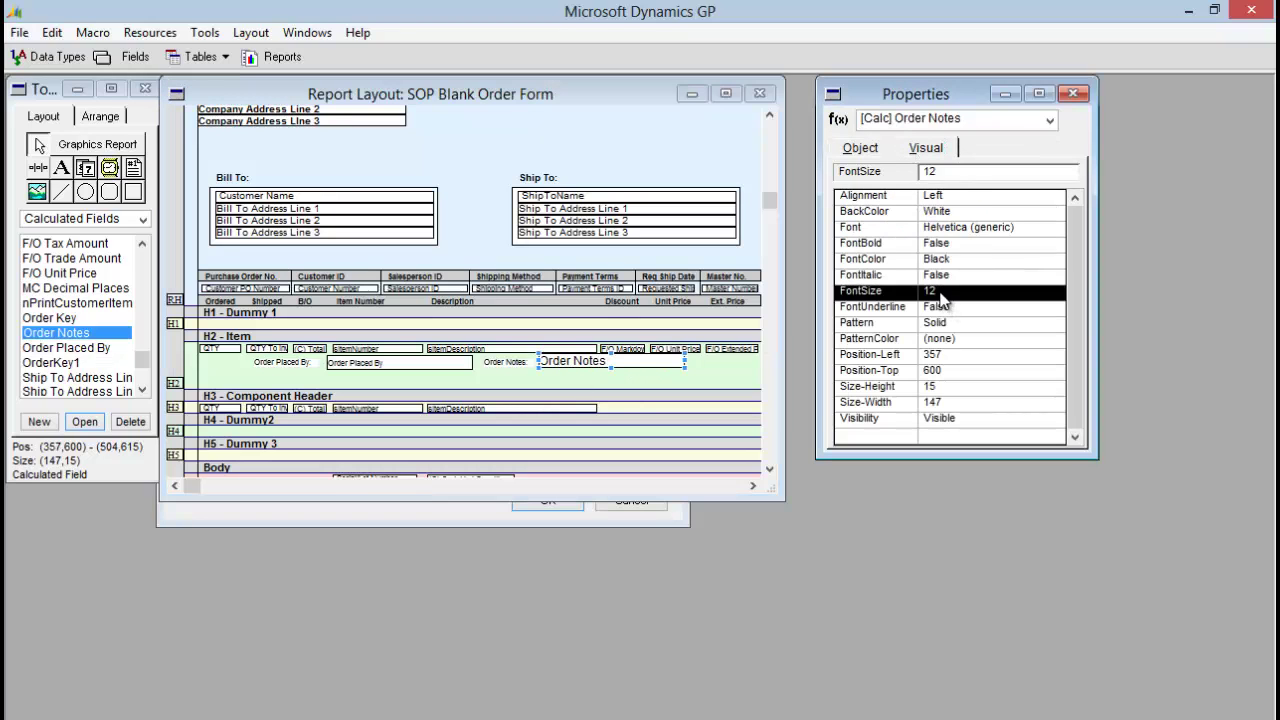
{"action": "type", "text": "8"}
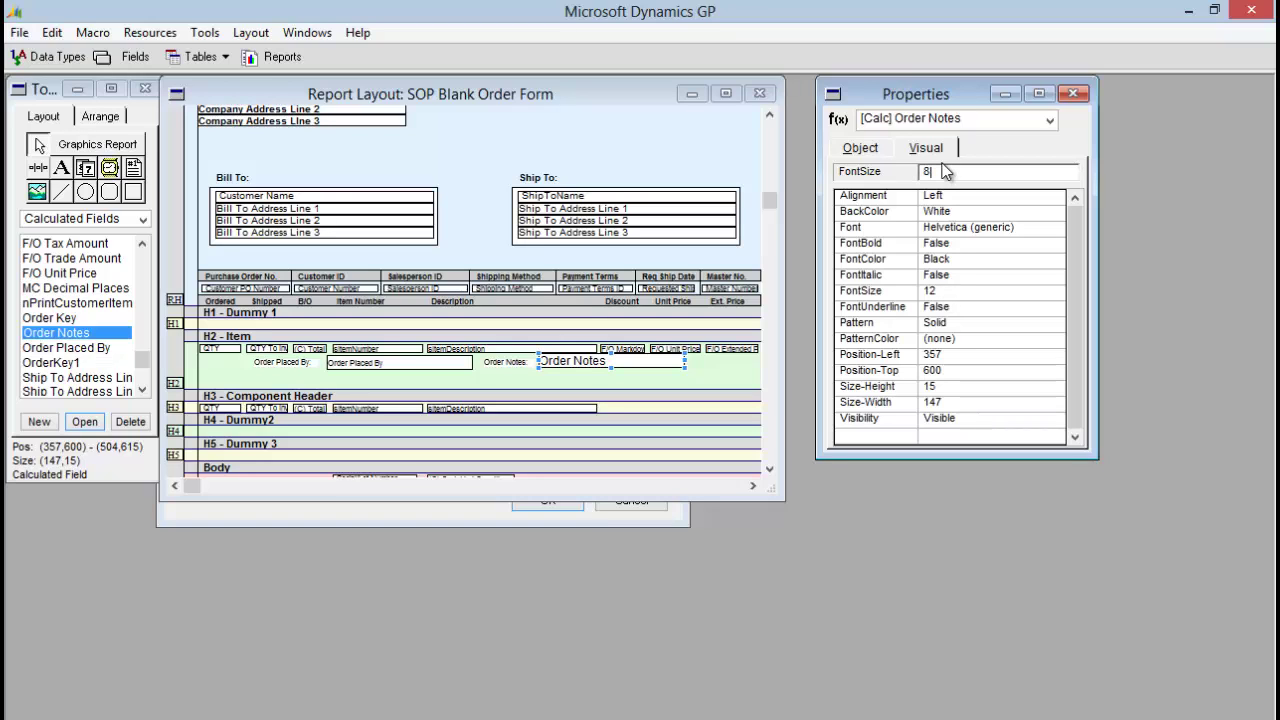
{"action": "left_click", "coordinate": [966, 292]}
{"action": "left_click", "coordinate": [745, 358]}
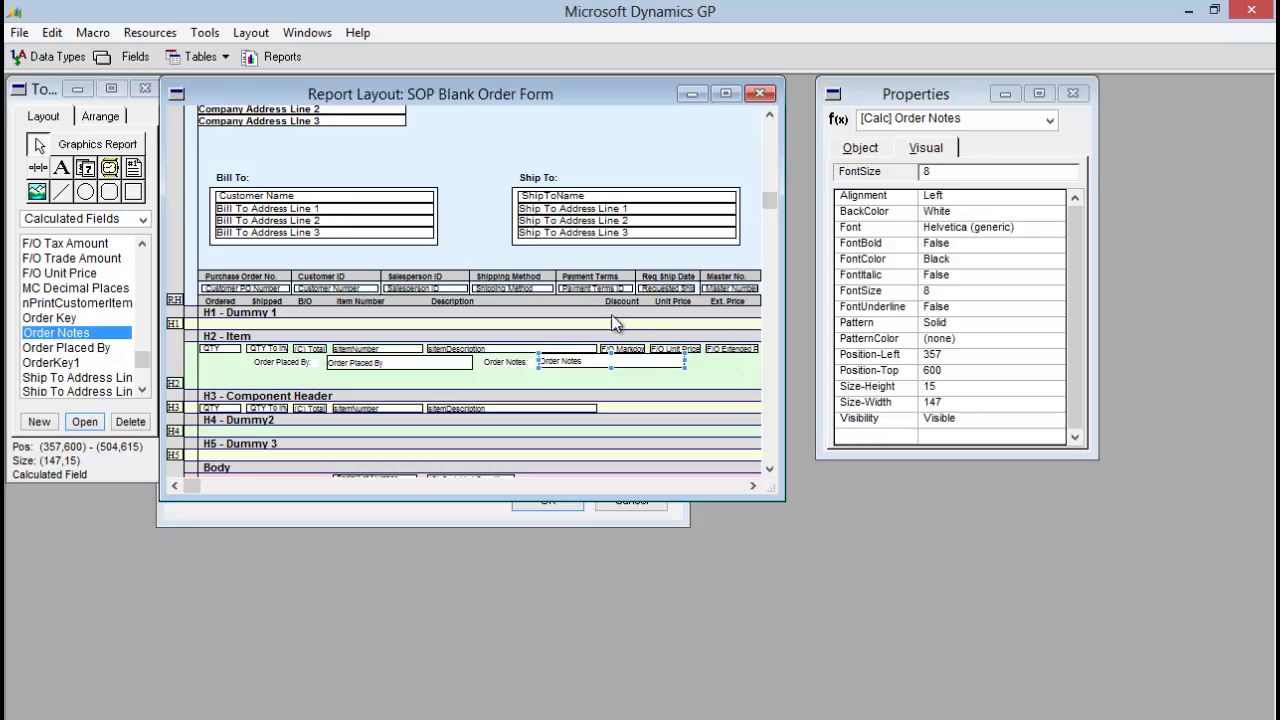
{"action": "left_click", "coordinate": [760, 95]}
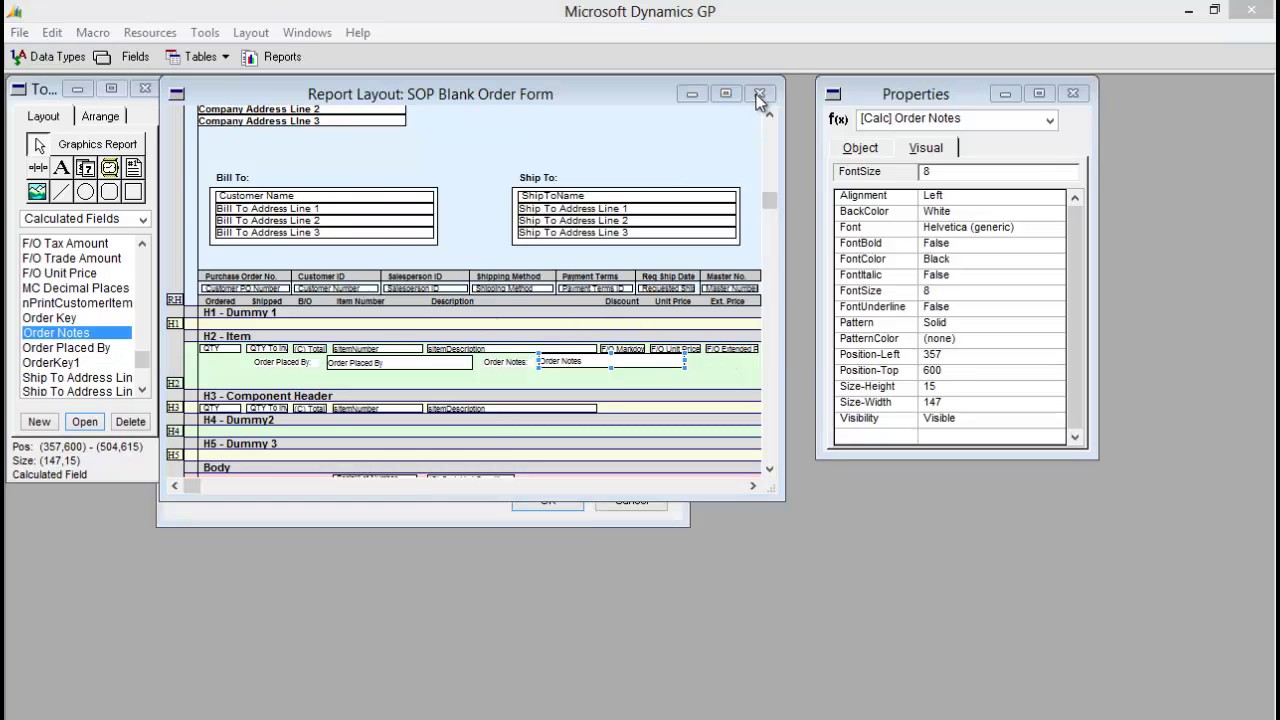
Save the modified layout, accept Report Definition, and return from Report Writer to Dynamics GP
{"action": "left_click", "coordinate": [540, 343]}
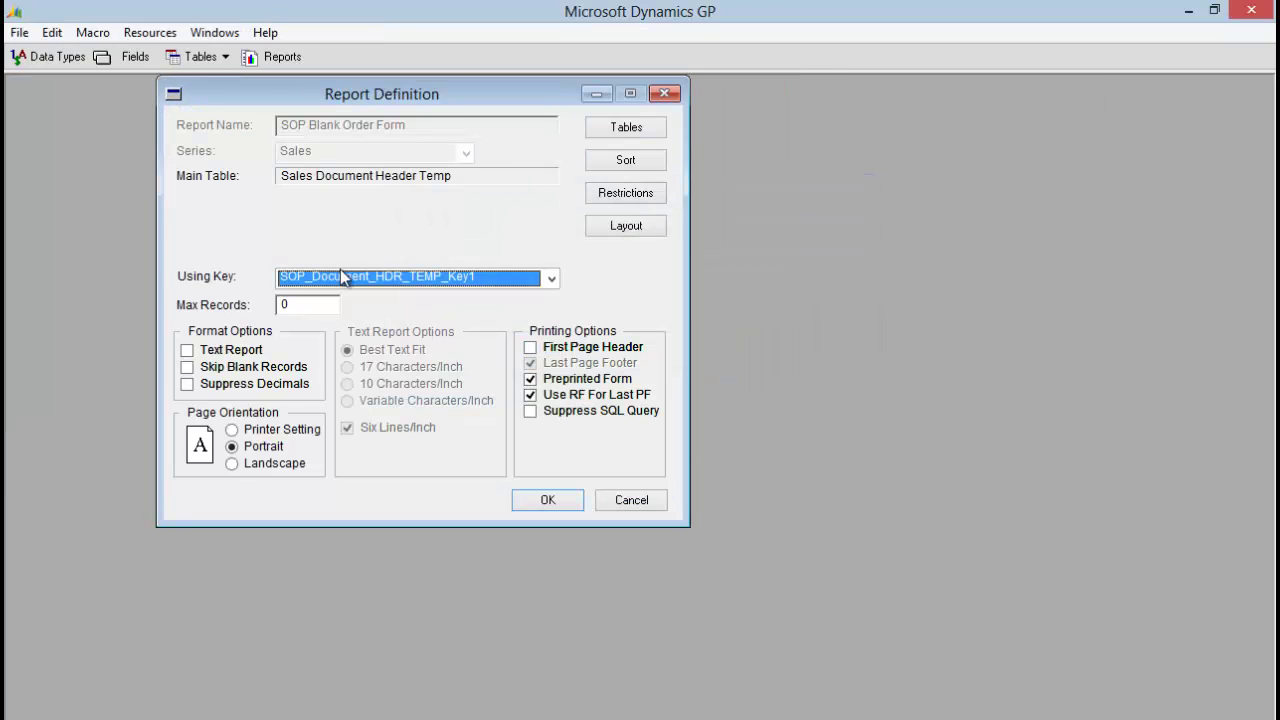
{"action": "left_click", "coordinate": [543, 500]}
{"action": "left_click", "coordinate": [17, 33]}
{"action": "left_click", "coordinate": [43, 124]}
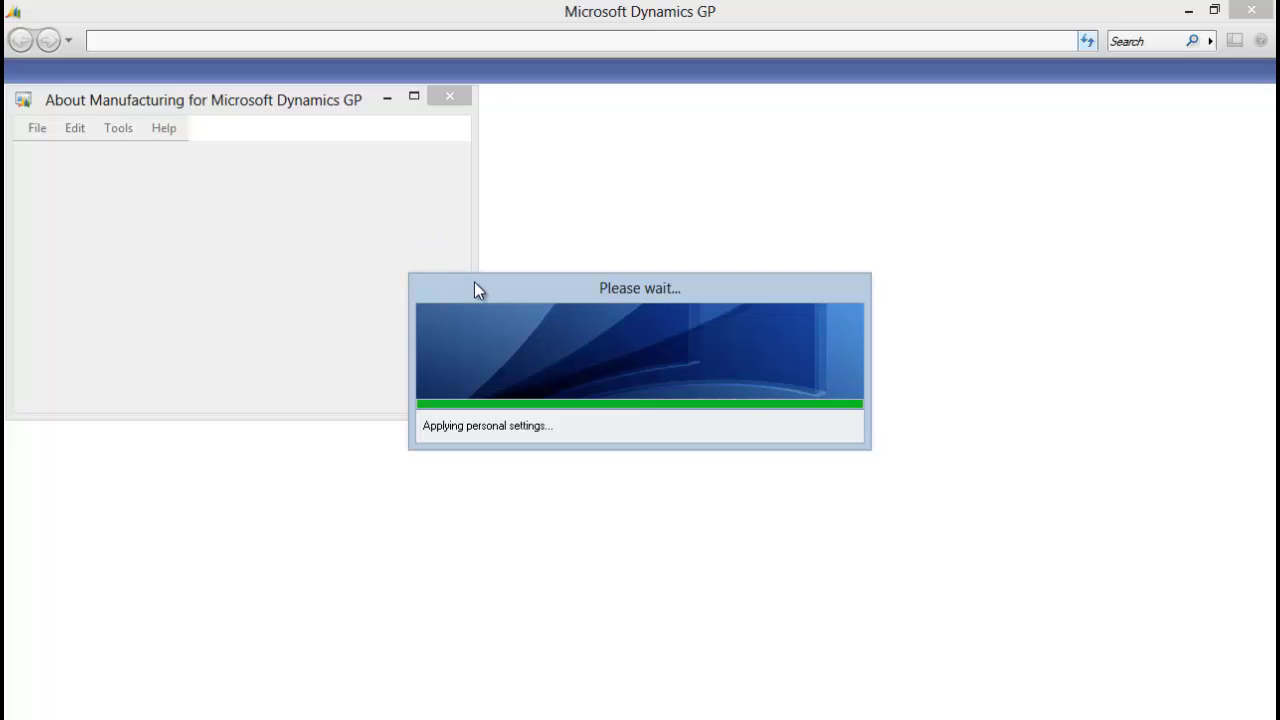
{"action": "left_click", "coordinate": [449, 98]}
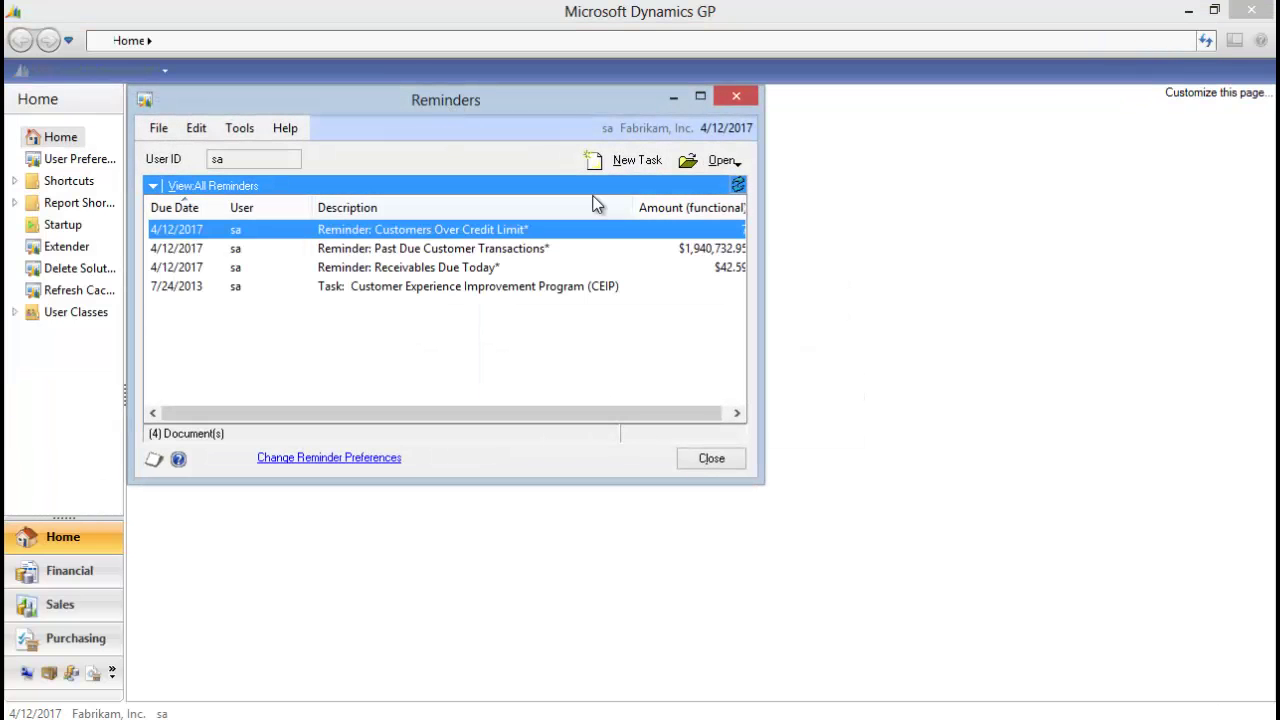
{"action": "left_click", "coordinate": [745, 97]}
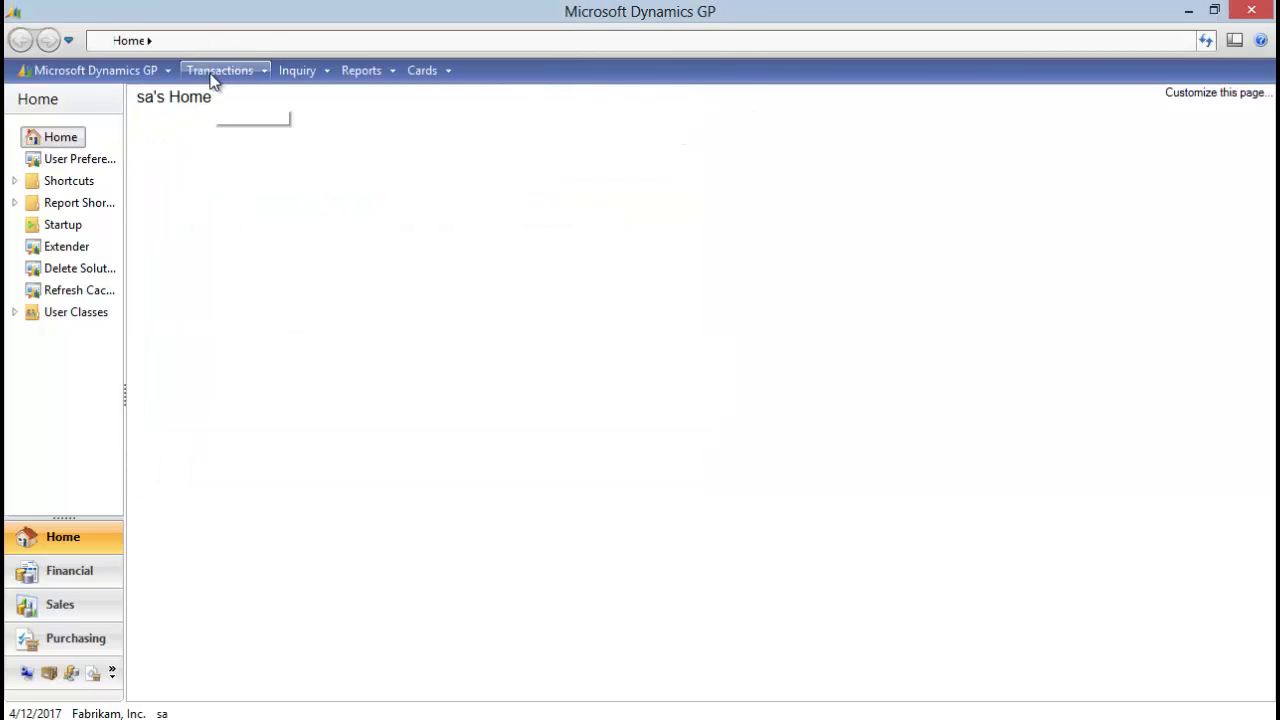
Load existing order ORDST2226 in Sales Transaction Entry with Order as the document type
{"action": "left_click", "coordinate": [213, 78]}
{"action": "mouse_move", "coordinate": [228, 117]}
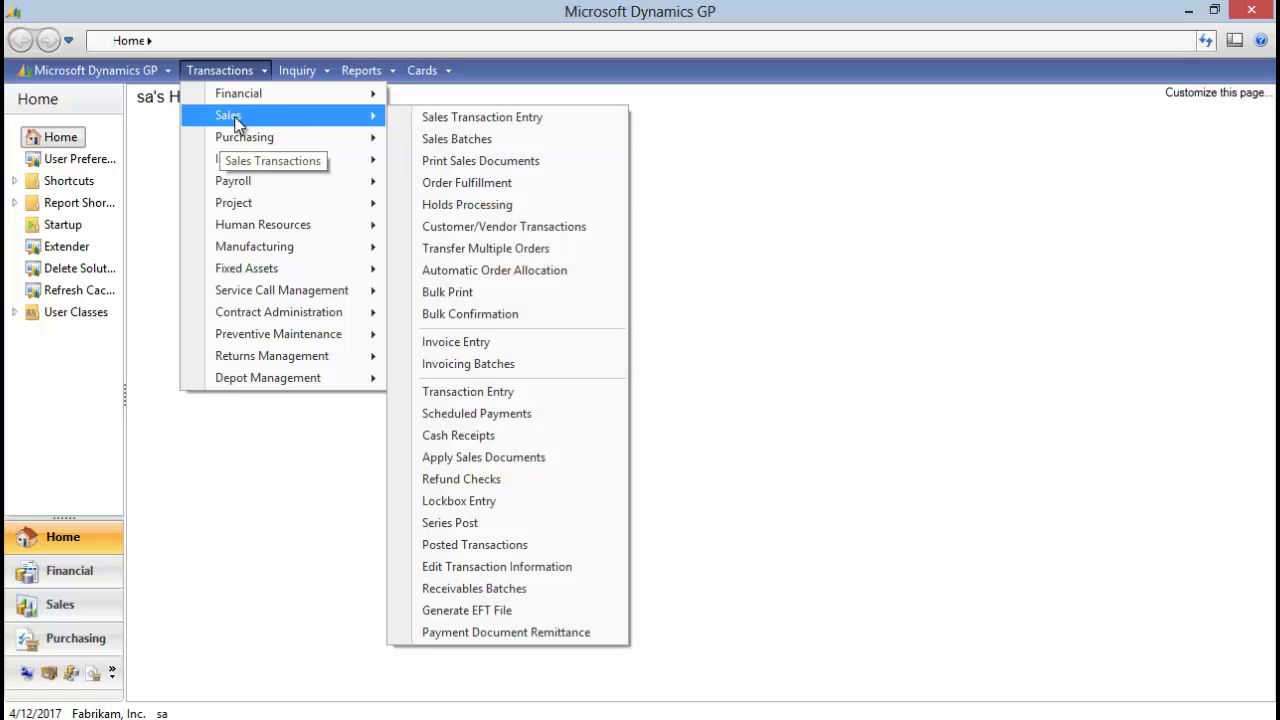
{"action": "left_click", "coordinate": [458, 120]}
{"action": "left_click", "coordinate": [449, 272]}
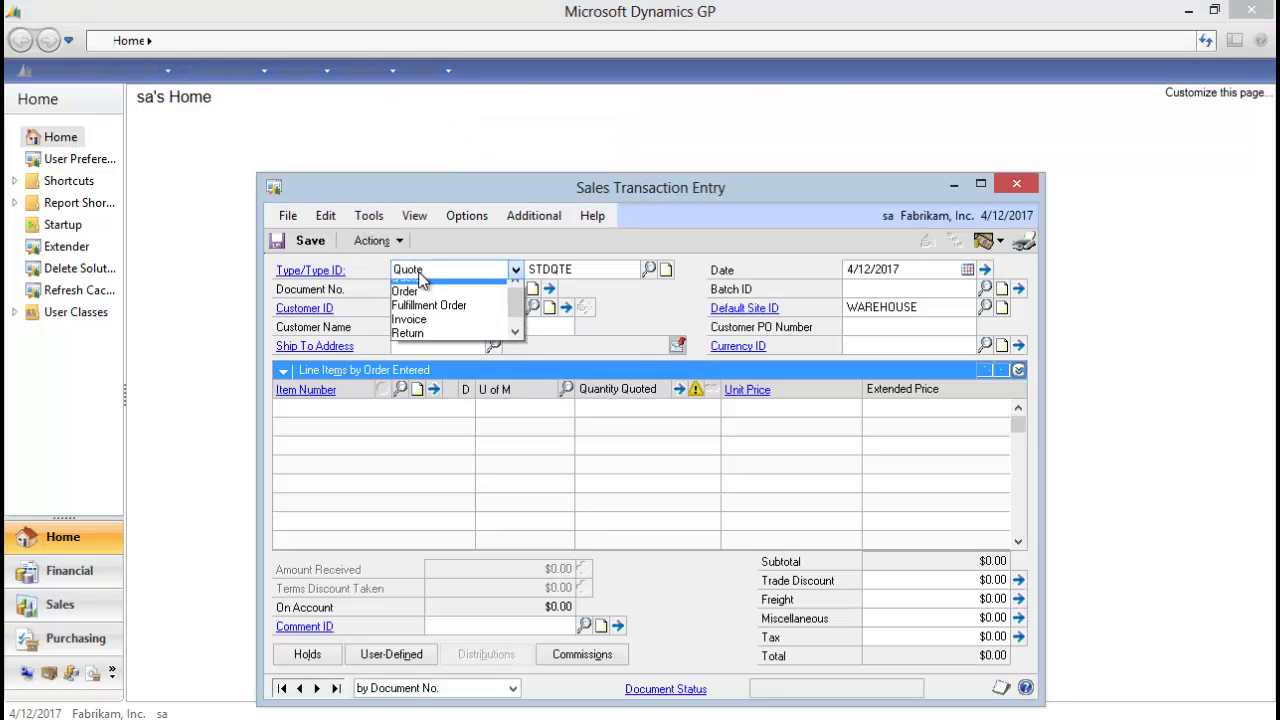
{"action": "left_click", "coordinate": [406, 301]}
{"action": "left_click", "coordinate": [521, 289]}
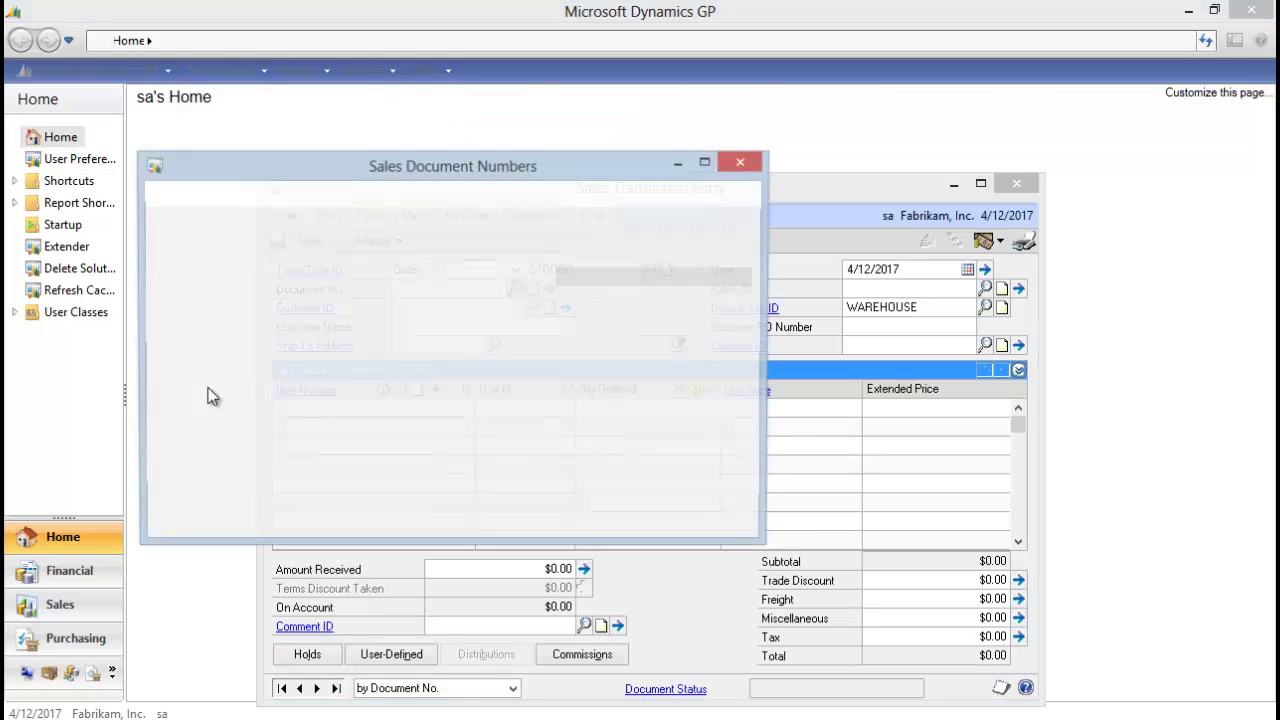
{"action": "double_click", "coordinate": [280, 313]}
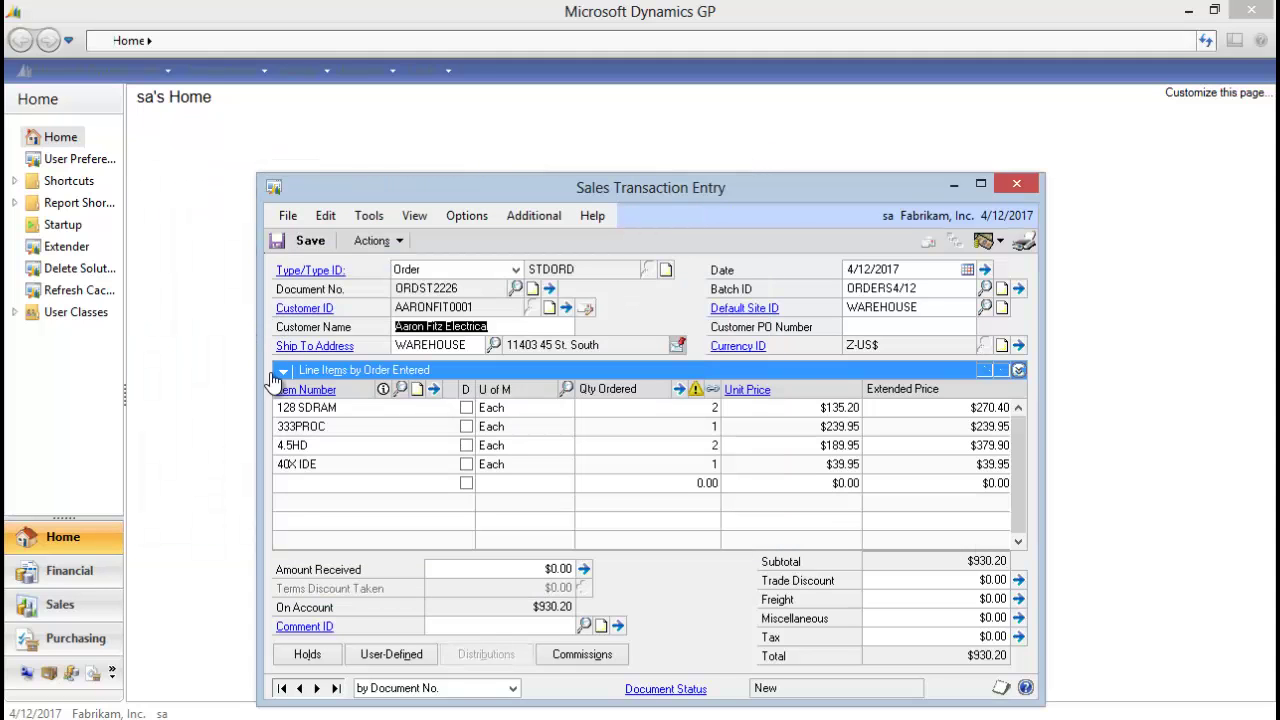
Print the order's blank order form to a screen preview
{"action": "left_click", "coordinate": [1023, 240]}
{"action": "left_click", "coordinate": [226, 329]}
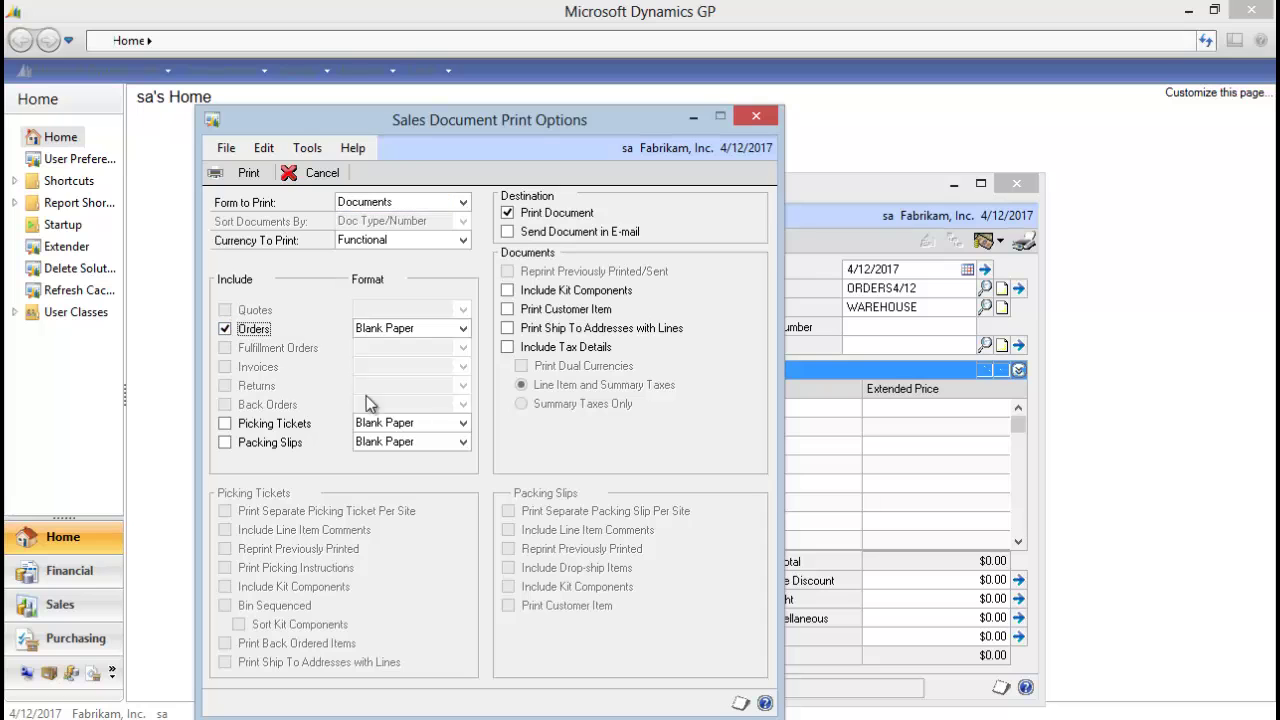
{"action": "left_click", "coordinate": [249, 173]}
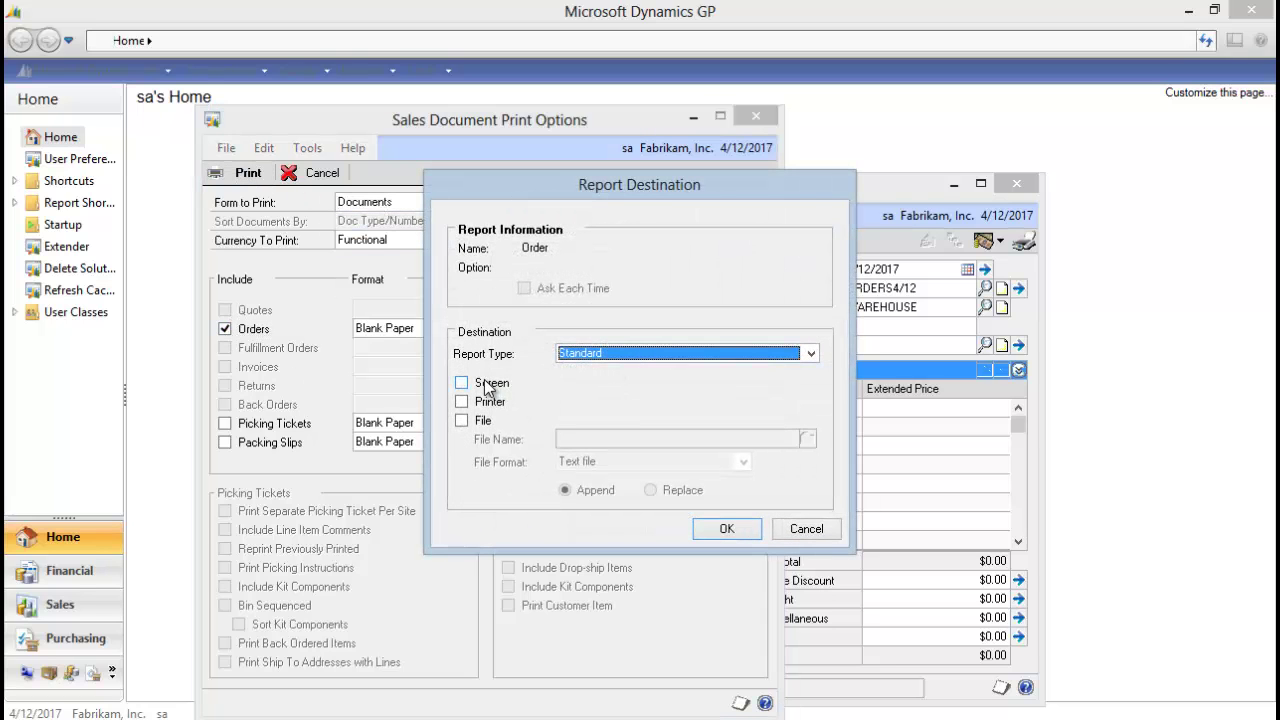
{"action": "left_click", "coordinate": [463, 382]}
{"action": "left_click", "coordinate": [741, 522]}
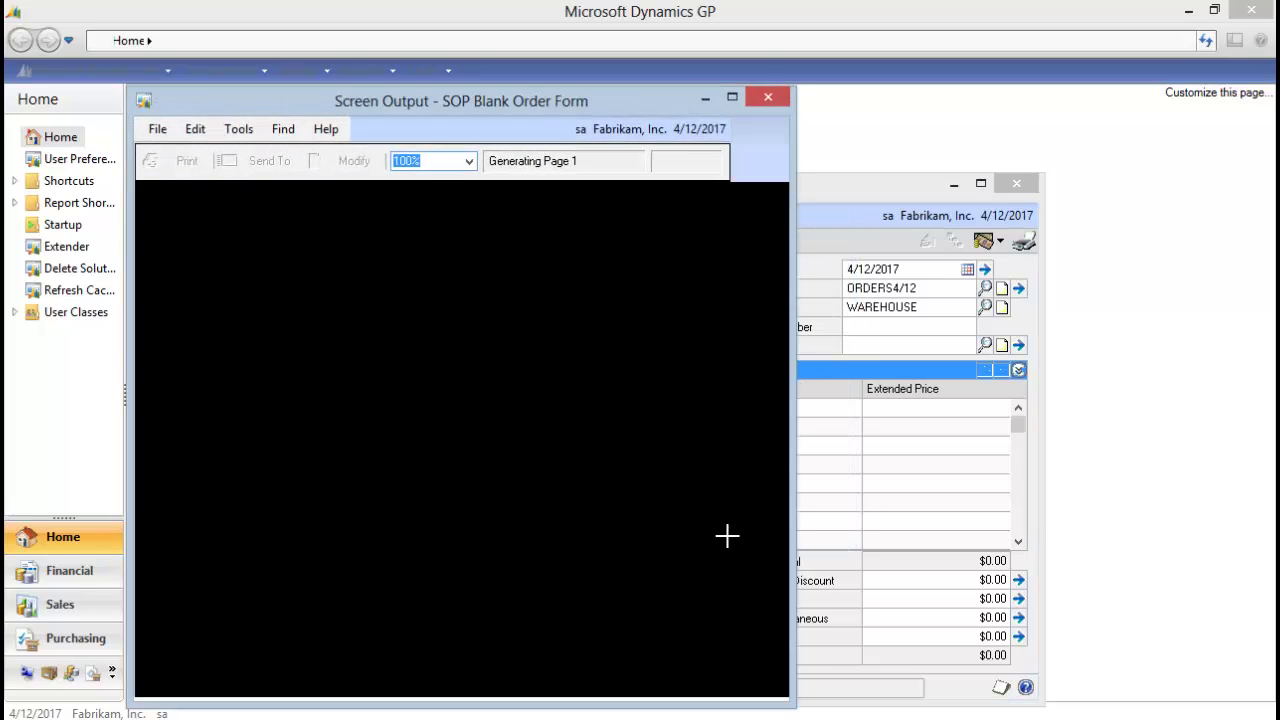
Widen the Screen Output window to read each line's Order Placed By and Order Notes values
{"action": "left_click_drag", "start_coordinate": [795, 520], "coordinate": [1007, 527]}
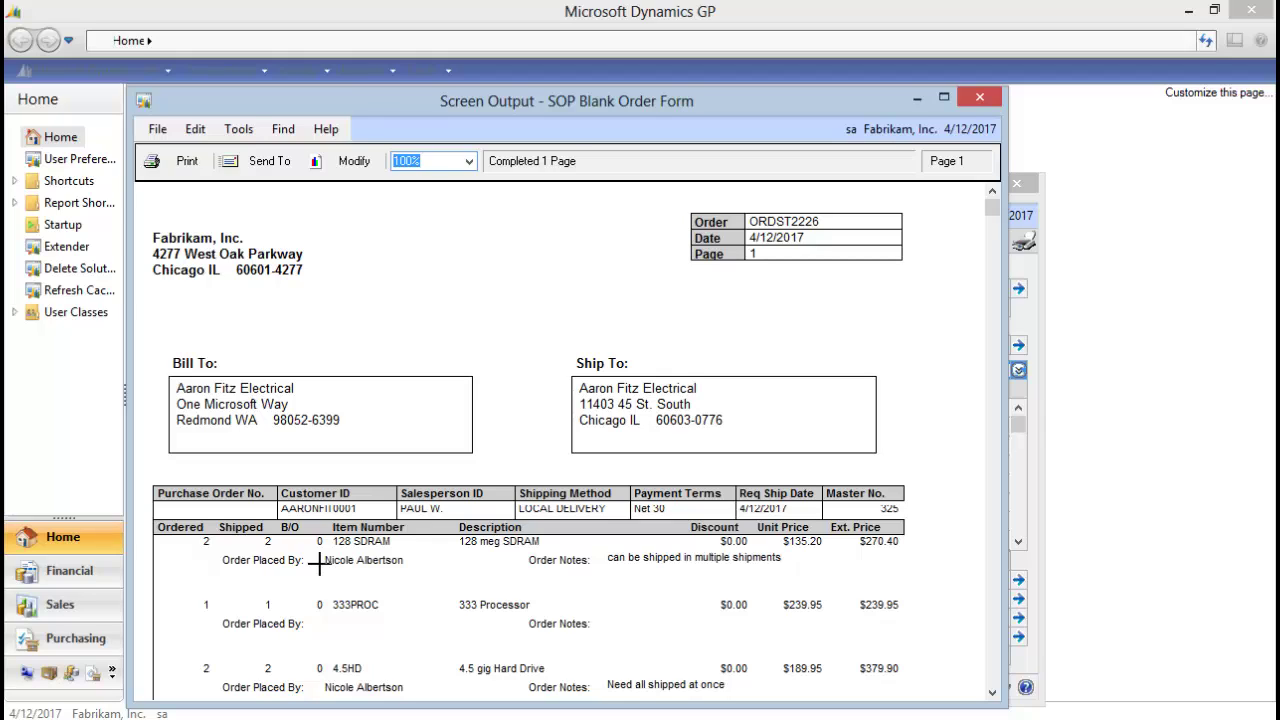
{"action": "left_click", "coordinate": [1208, 650]}
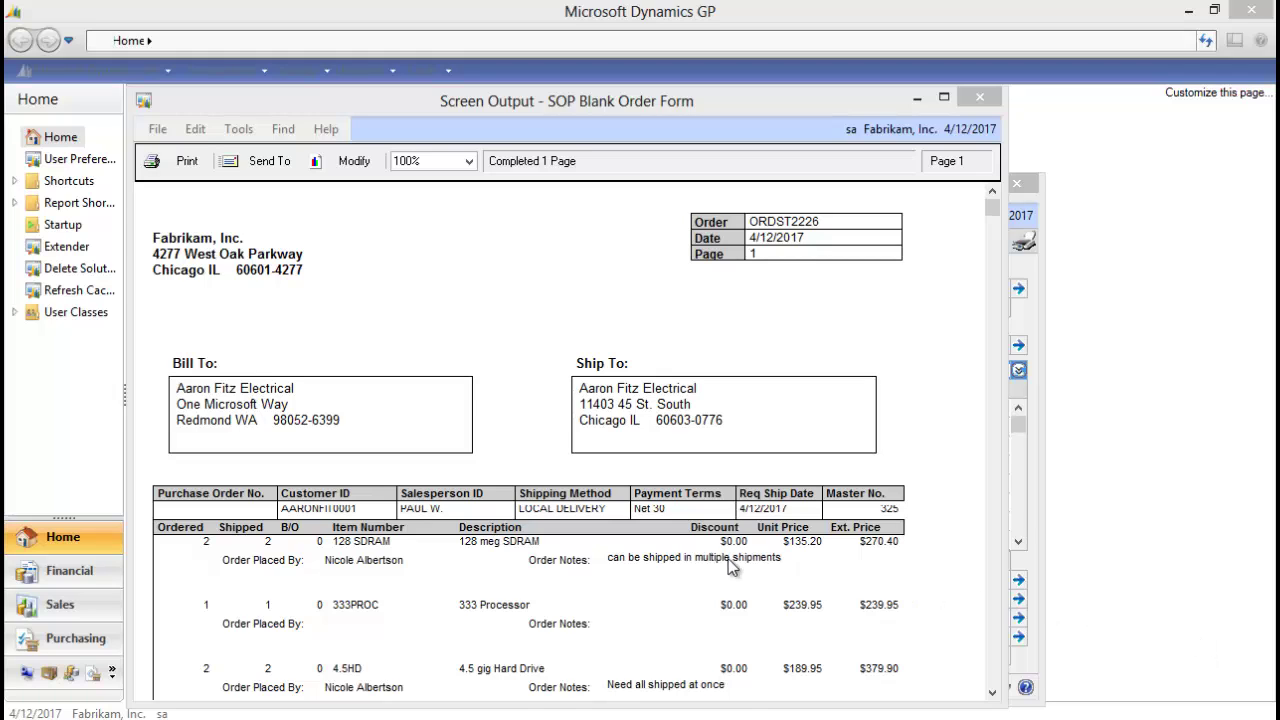
Open the Sales Orders Template's SALES_ORDERS window definition in Extender
{"action": "mouse_move", "coordinate": [455, 715]}
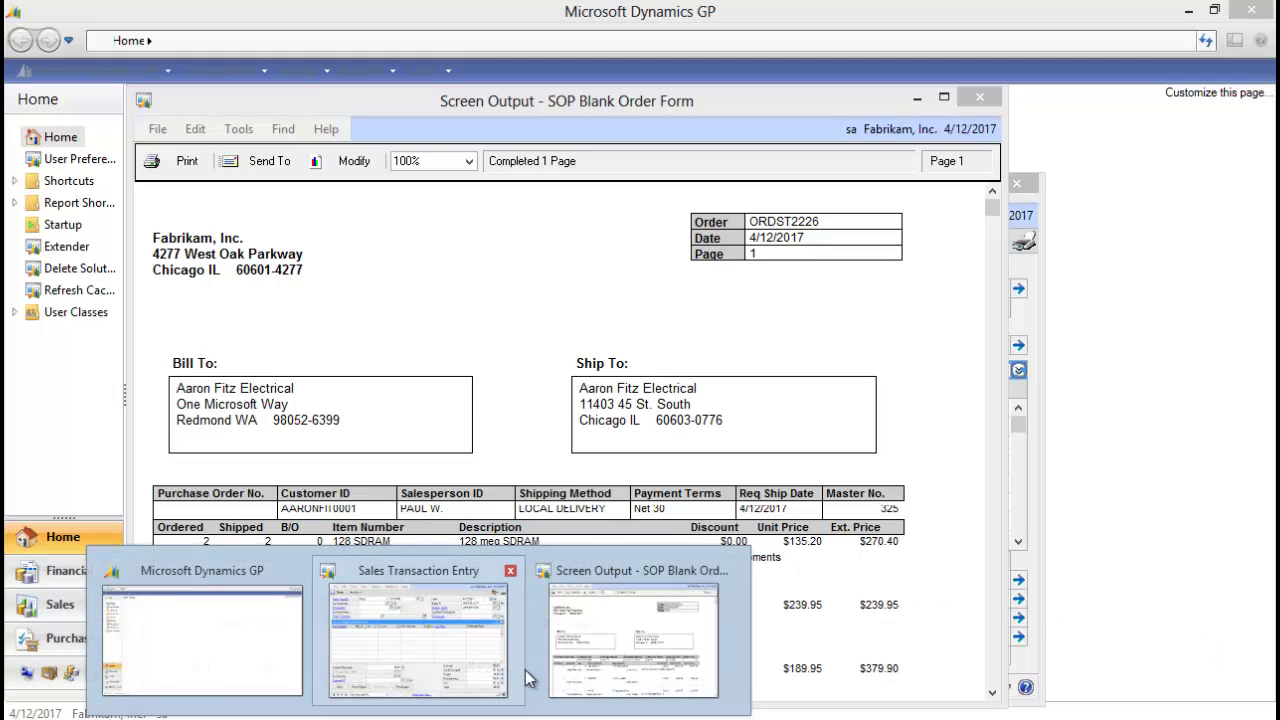
{"action": "left_click", "coordinate": [57, 247]}
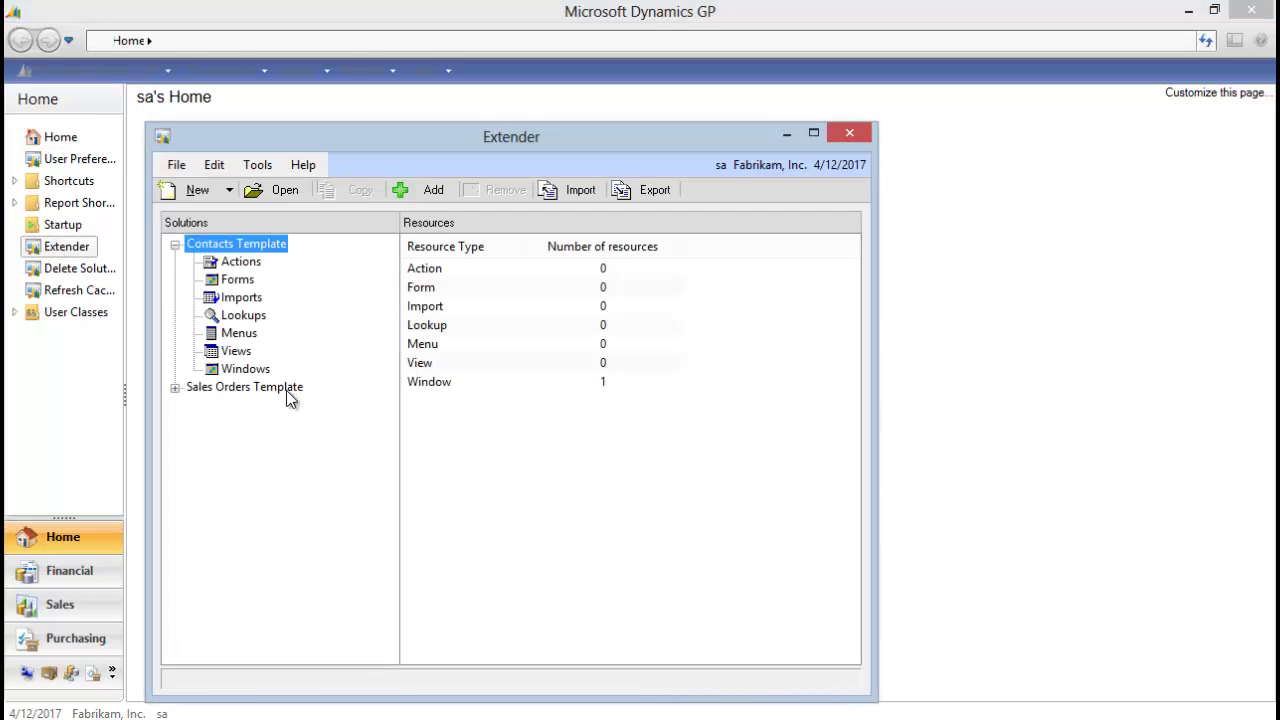
{"action": "left_click", "coordinate": [282, 392]}
{"action": "left_click", "coordinate": [437, 388]}
{"action": "double_click", "coordinate": [437, 390]}
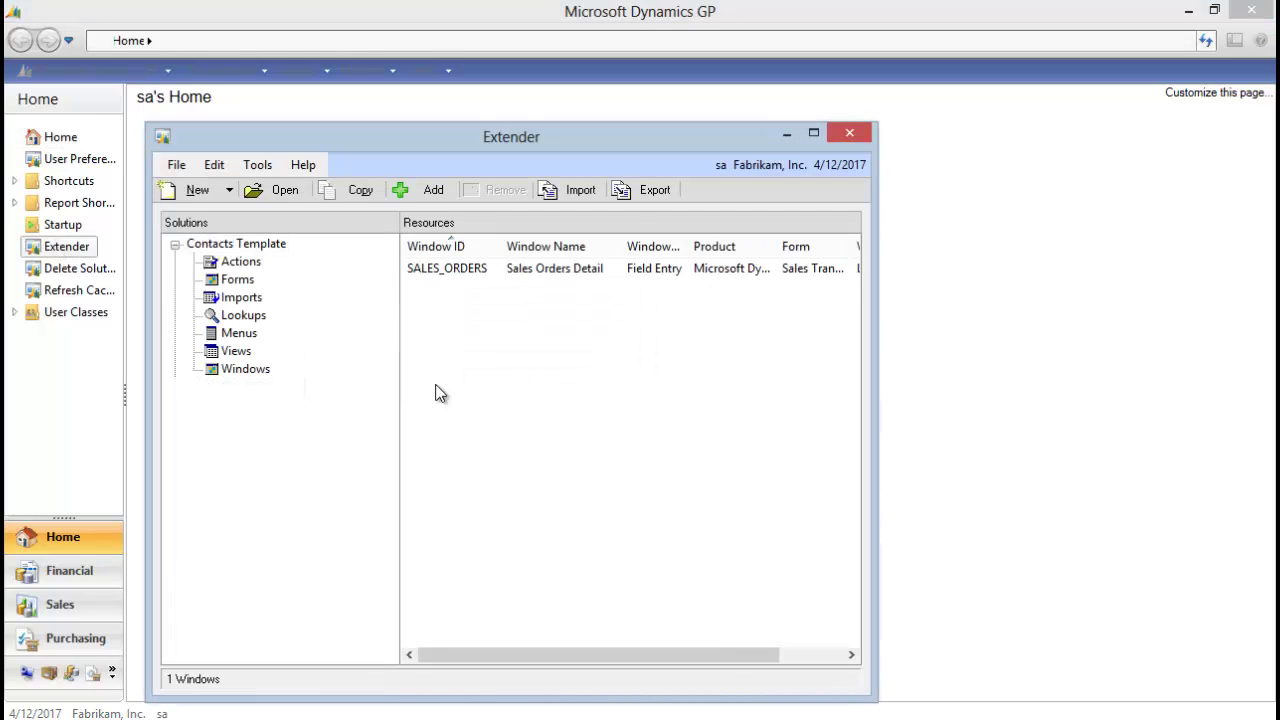
{"action": "double_click", "coordinate": [447, 264]}
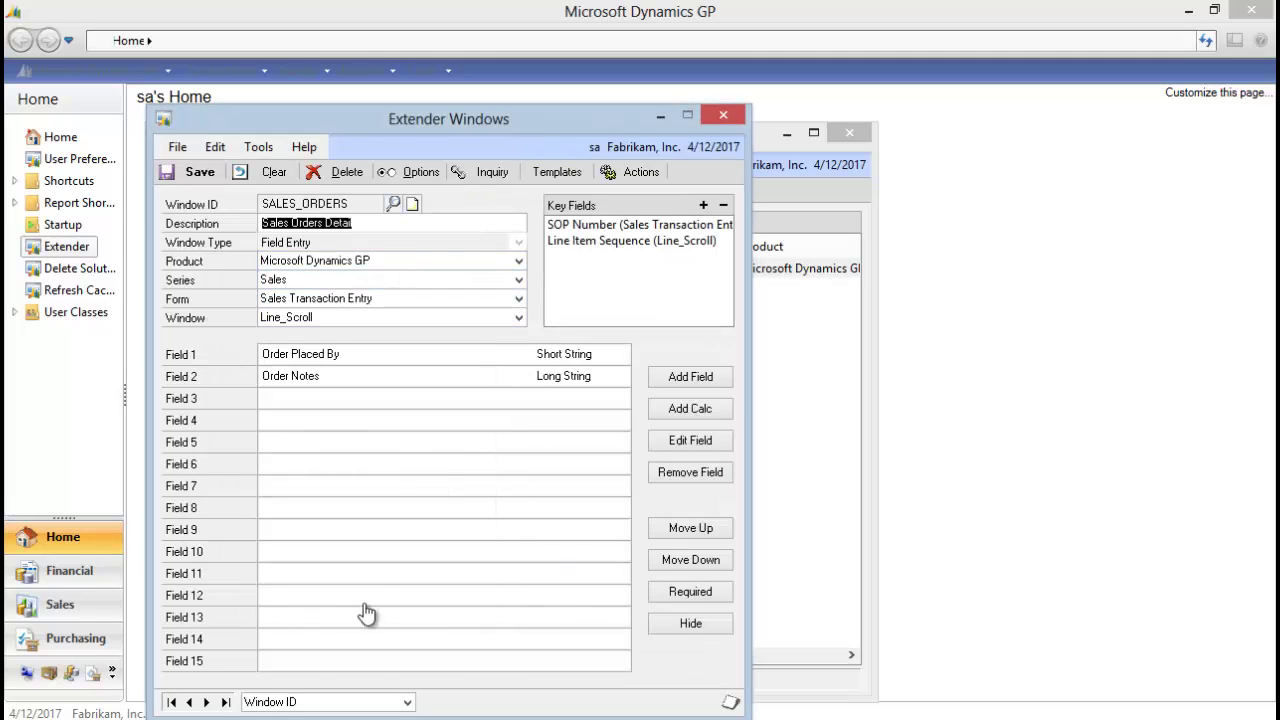
Review the window's Options, close both dialogs, and view the template's empty Forms list
{"action": "left_click", "coordinate": [412, 172]}
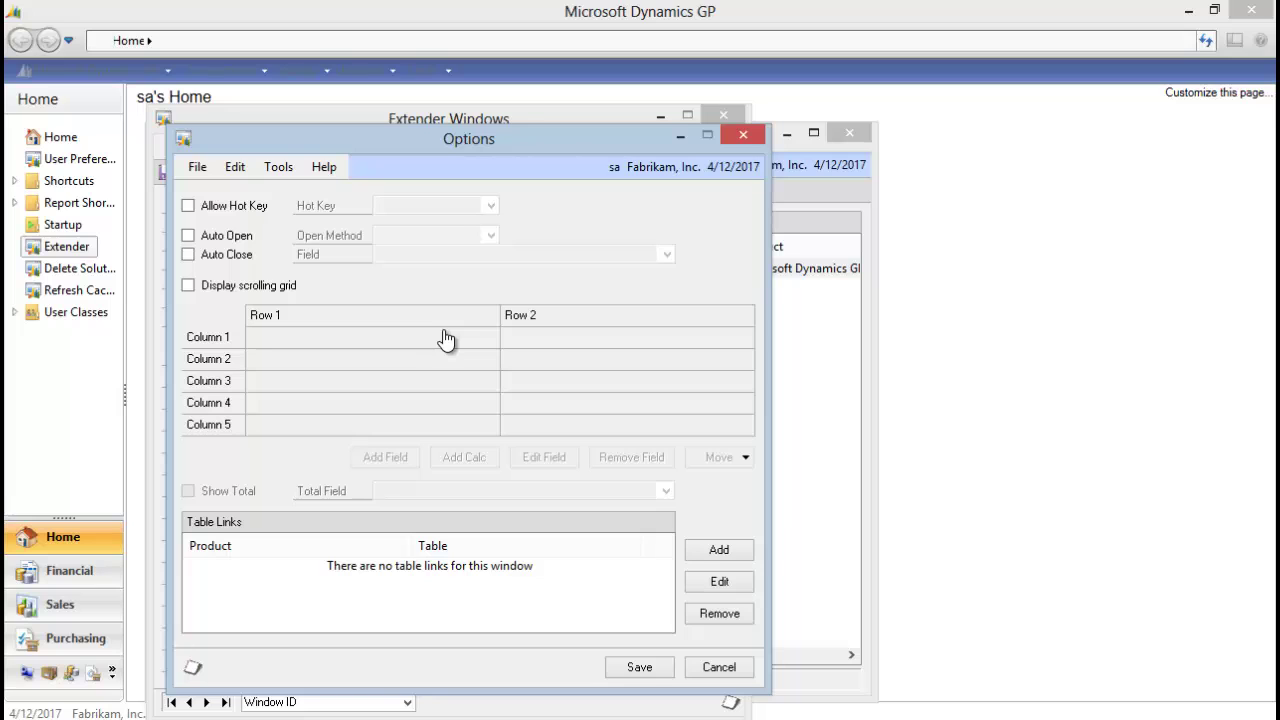
{"action": "left_click", "coordinate": [740, 135]}
{"action": "left_click", "coordinate": [723, 115]}
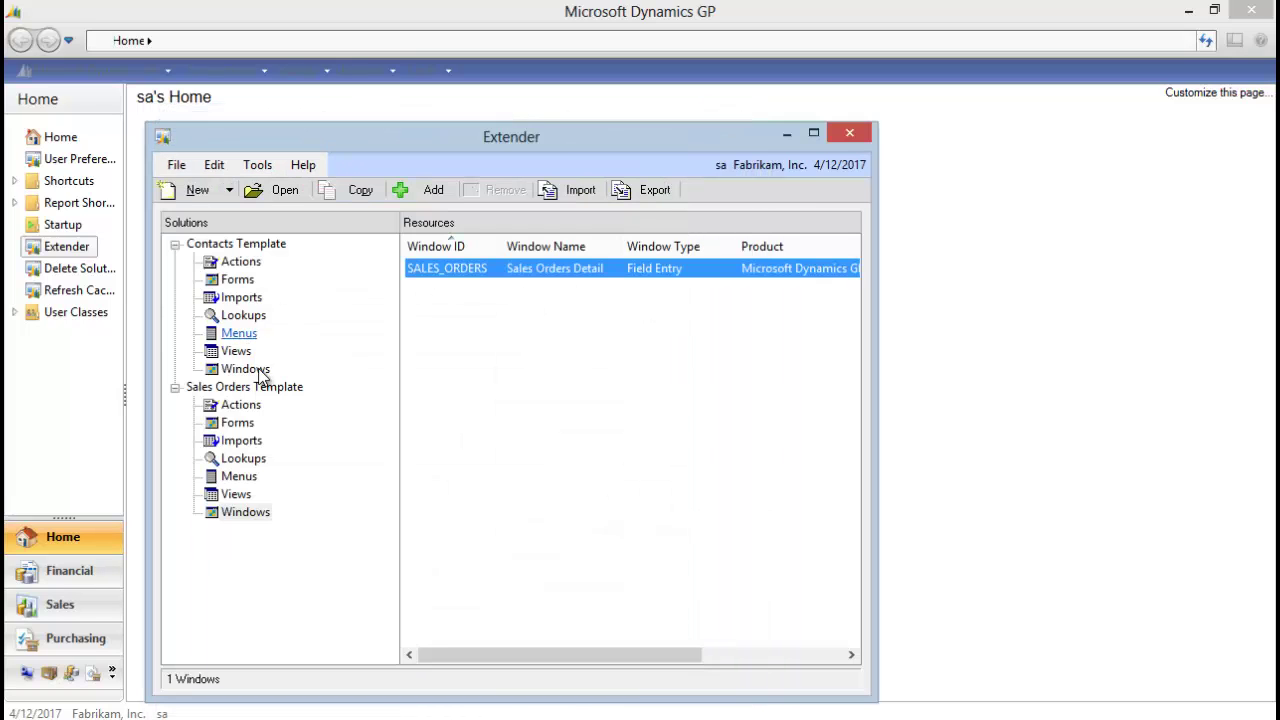
{"action": "left_click", "coordinate": [251, 428]}
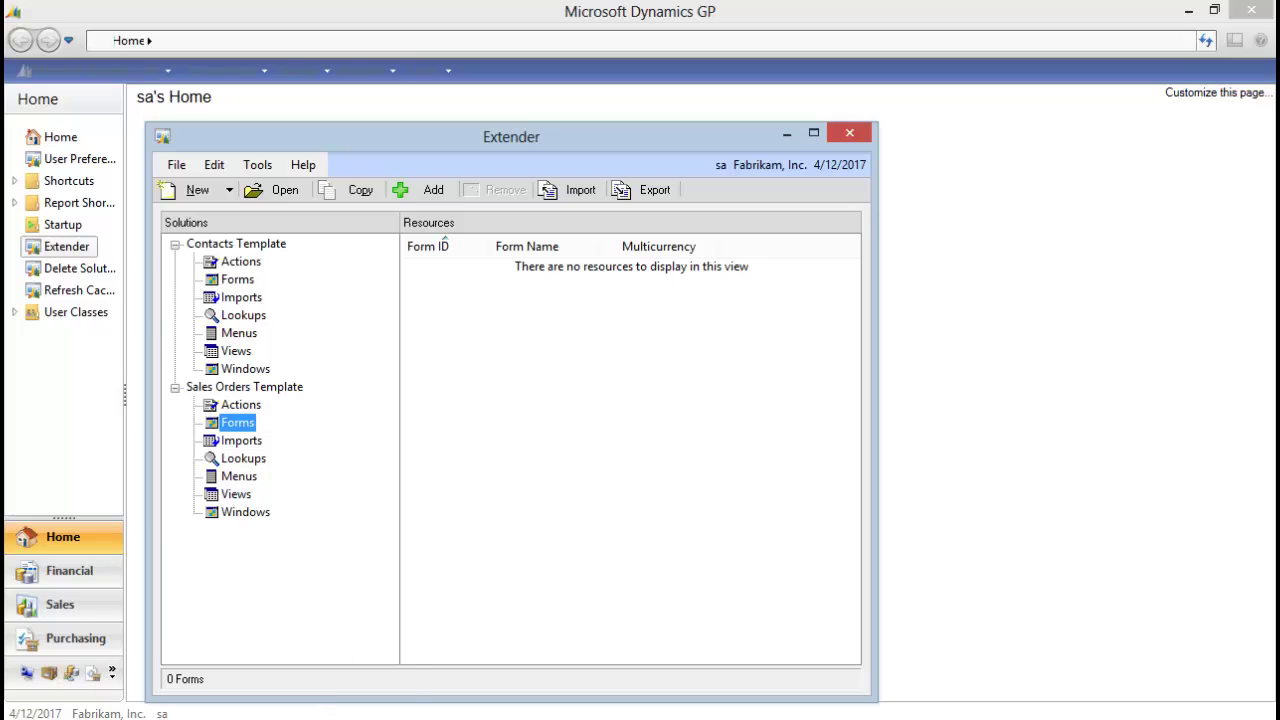
{"action": "mouse_move", "coordinate": [288, 717]}
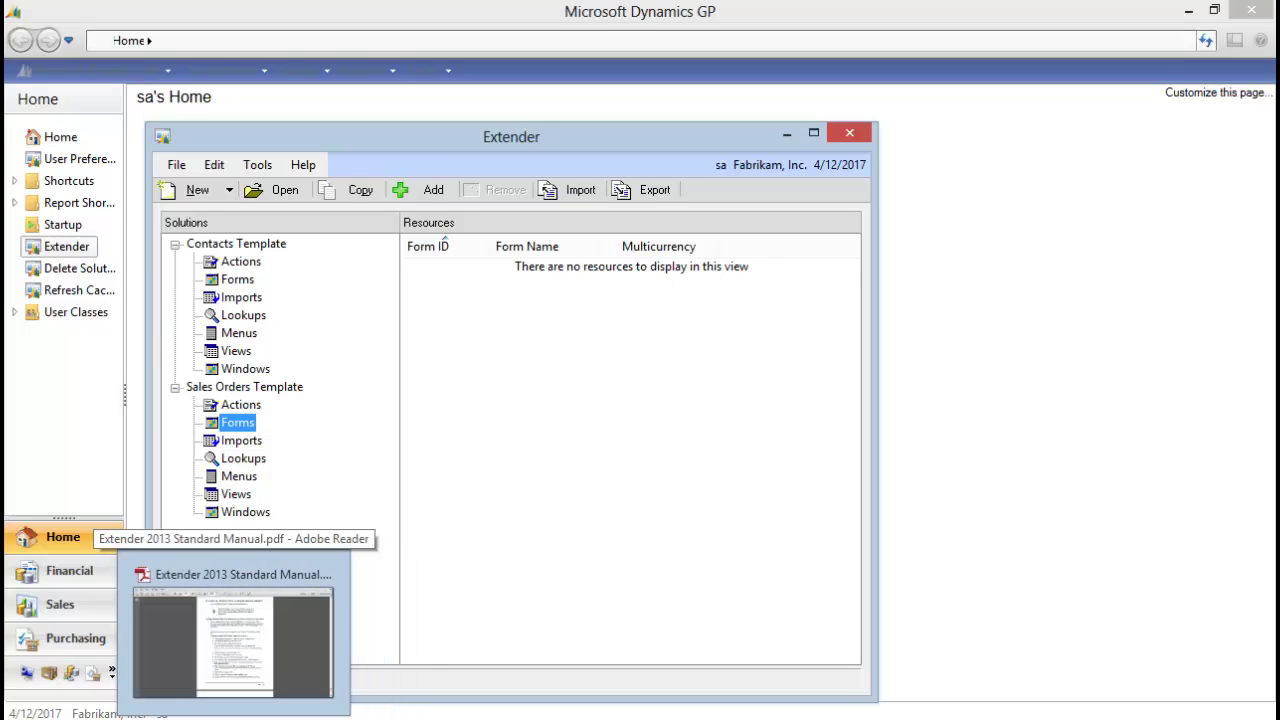
Bring up the Extender 2013 Standard Manual and scroll to the multiple-keys Report Writer procedure on page 161
{"action": "left_click", "coordinate": [233, 625]}
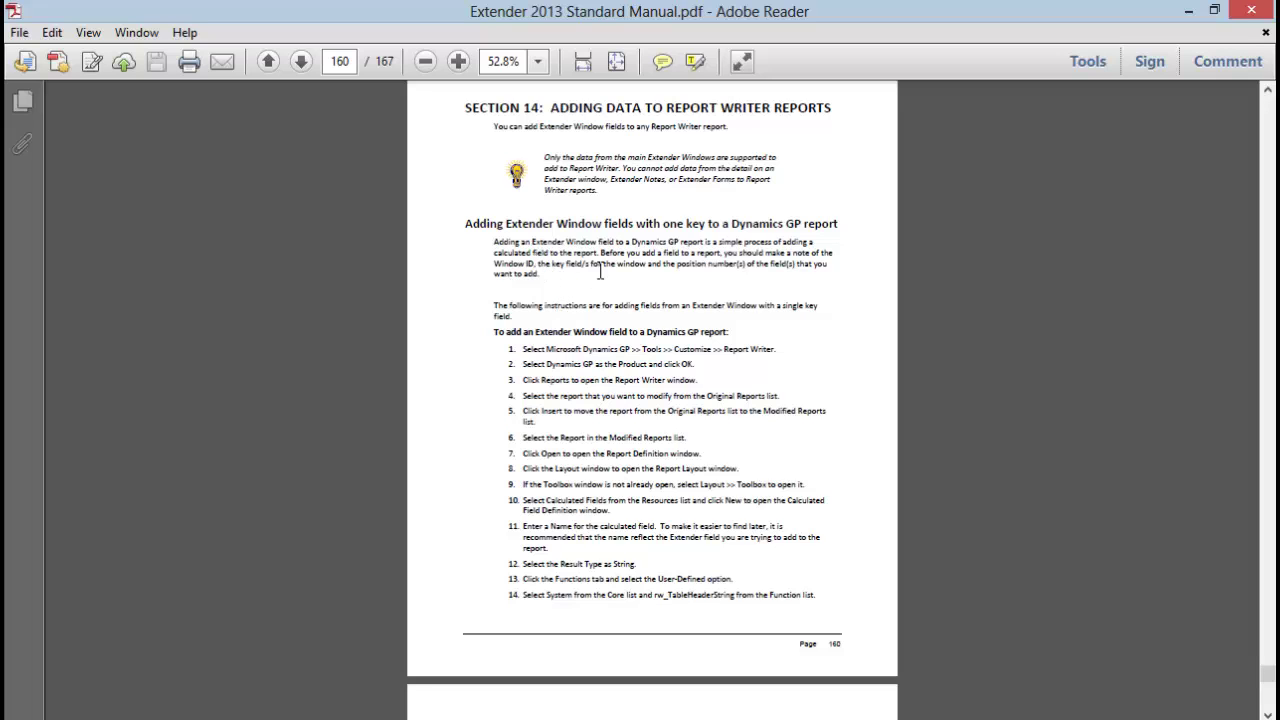
{"action": "scroll", "coordinate": [660, 348], "scroll_direction": "down", "scroll_amount": 18}
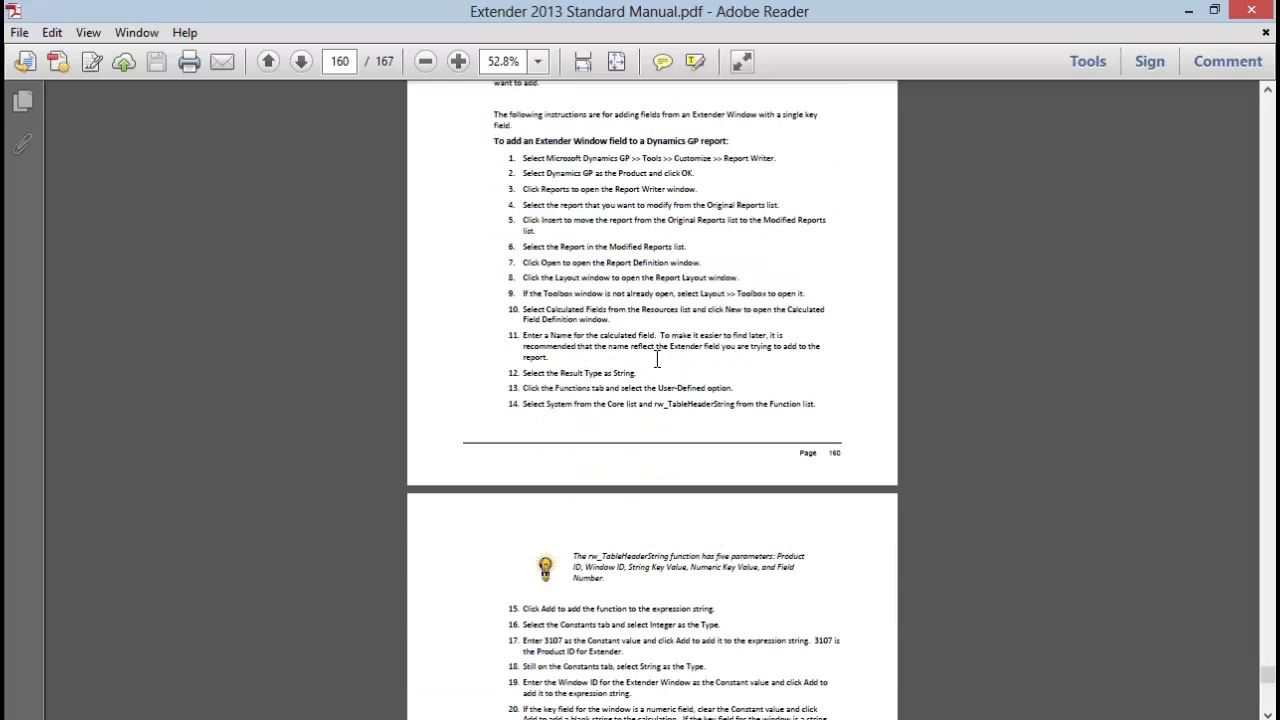
{"action": "scroll", "coordinate": [650, 395], "scroll_direction": "down", "scroll_amount": 1}
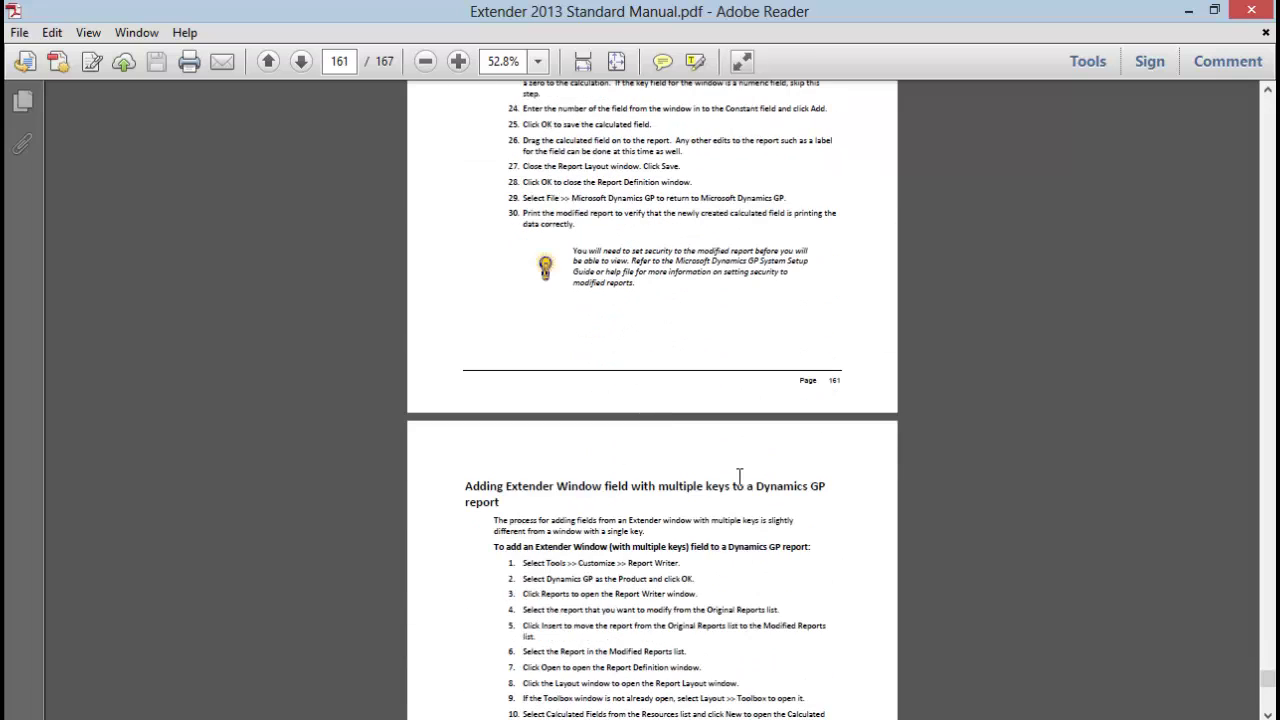
{"action": "scroll", "coordinate": [740, 476], "scroll_direction": "down", "scroll_amount": 7}
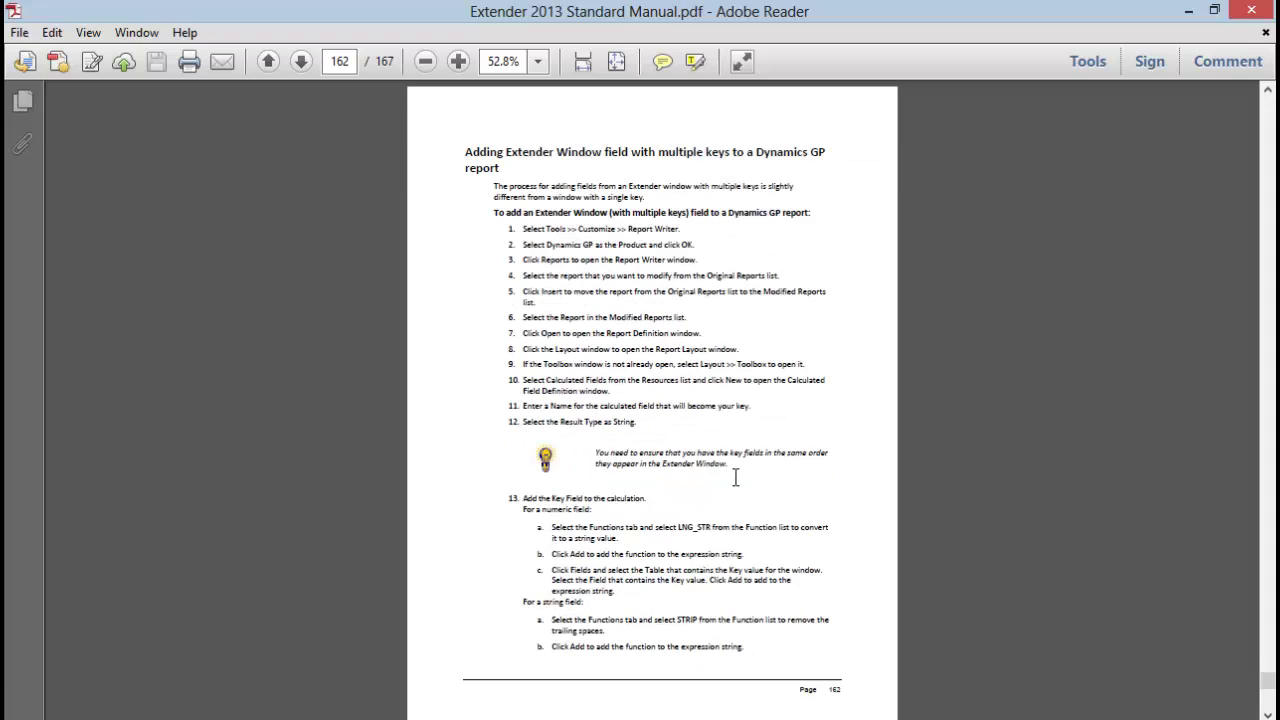